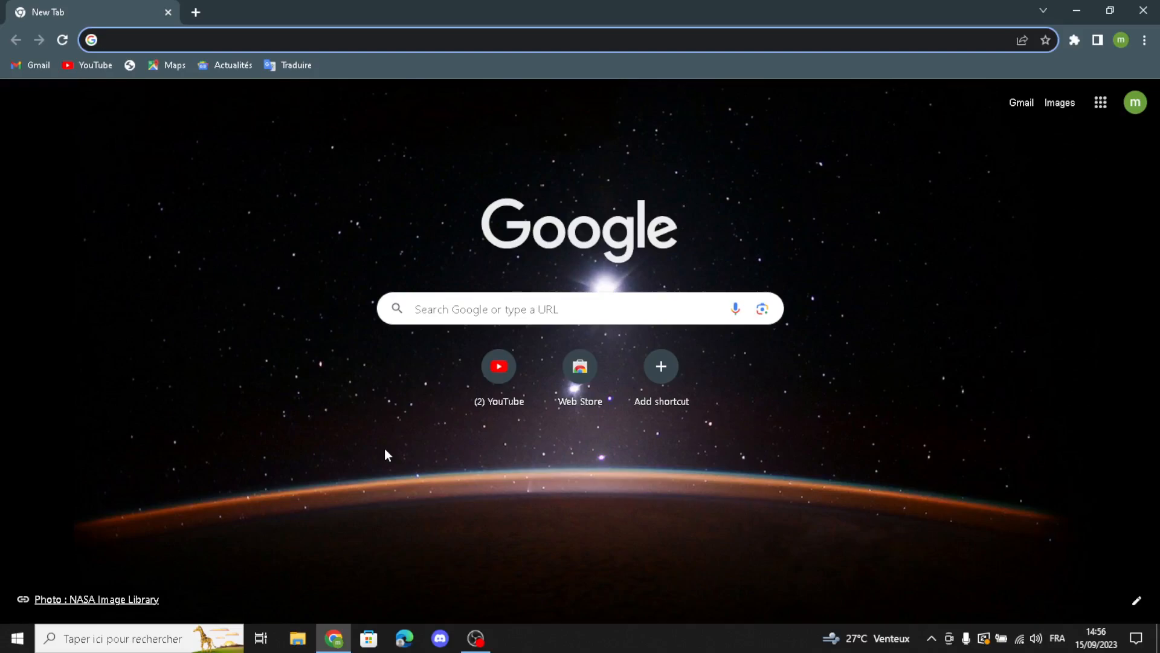
Step: Search the web for Shopify and open its sponsored free-trial page
text(s)
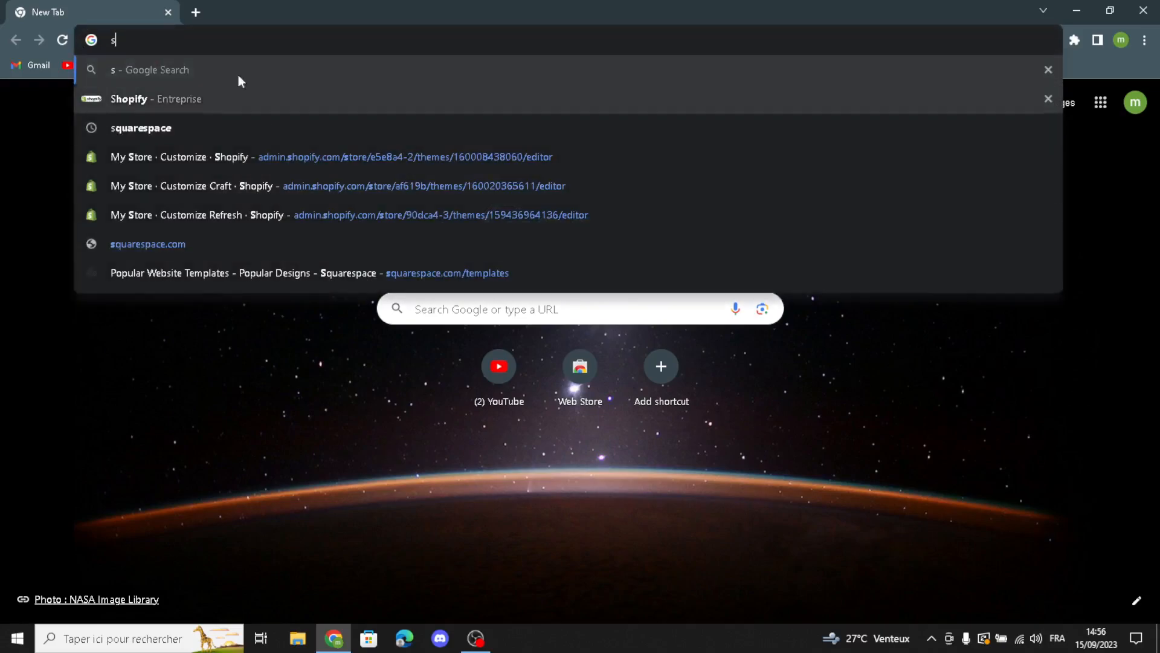
click(233, 90)
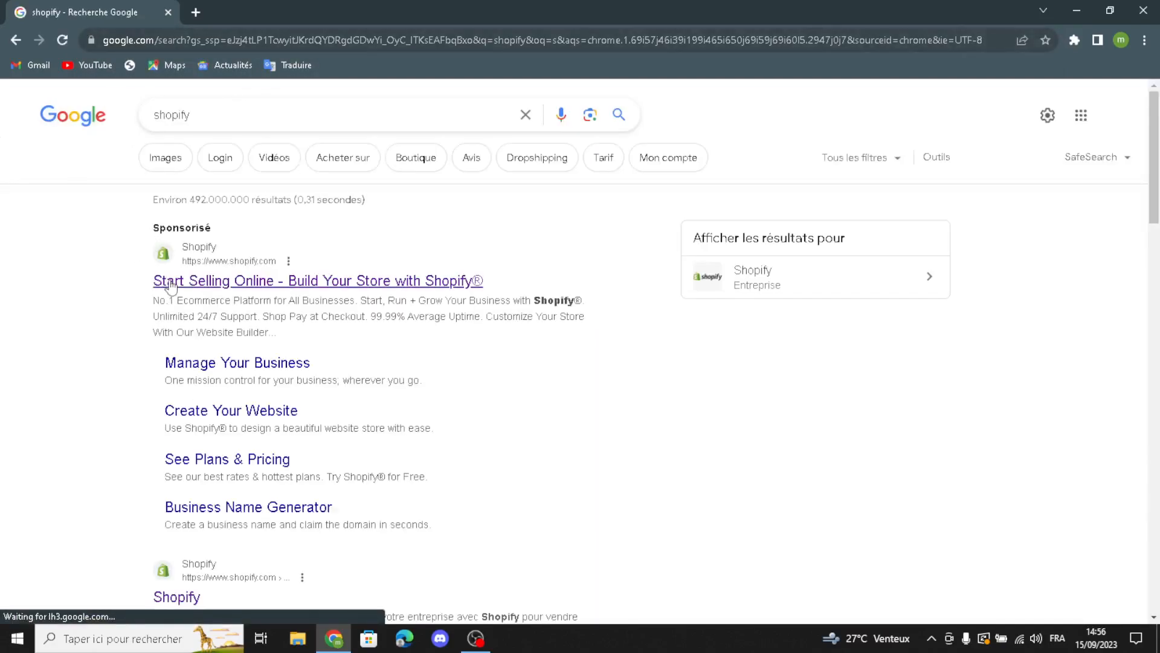
click(171, 284)
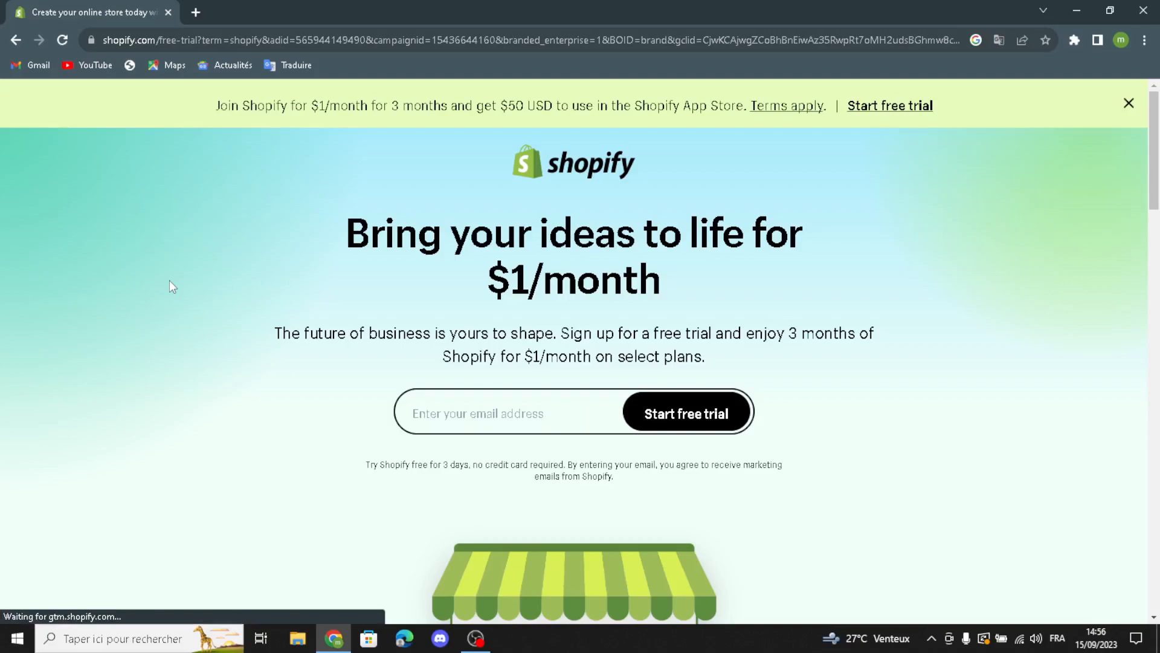
Step: Start the Shopify free trial with the account's email, continue through store creation, and choose the existing account
click(580, 407)
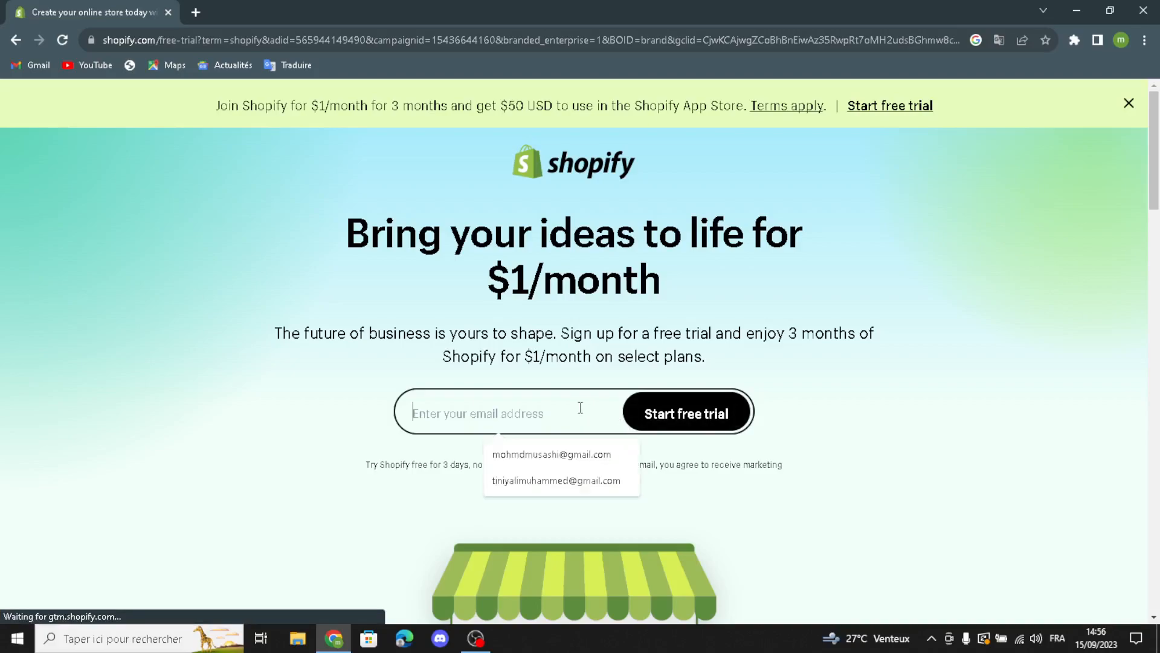
click(518, 454)
click(646, 413)
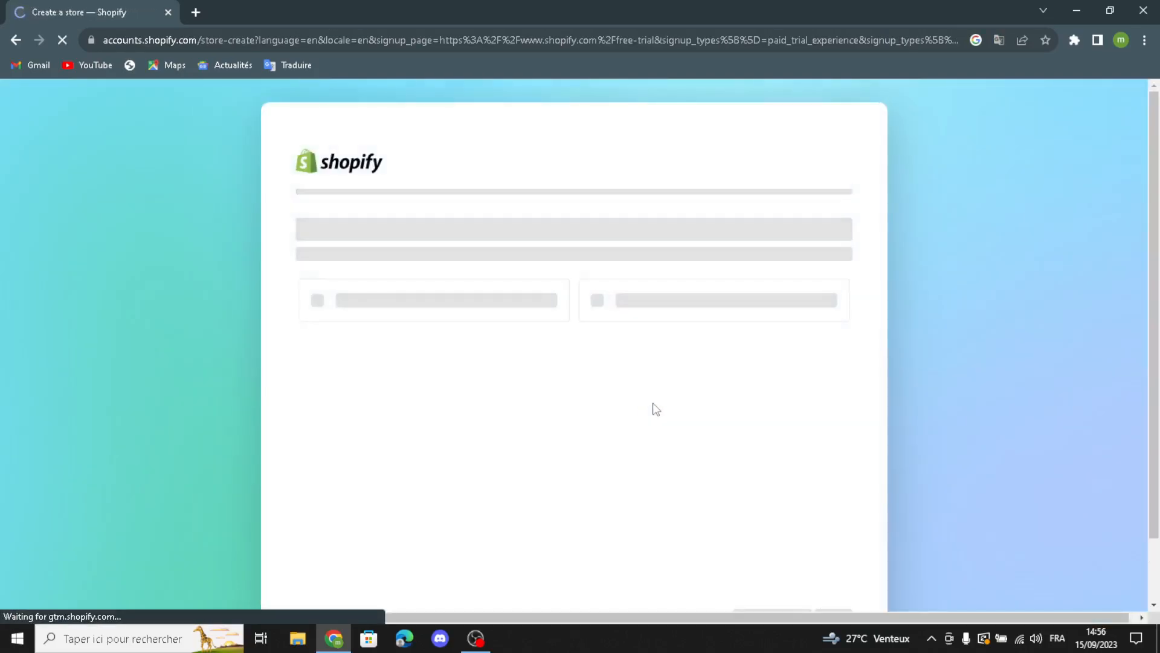
click(754, 547)
click(705, 457)
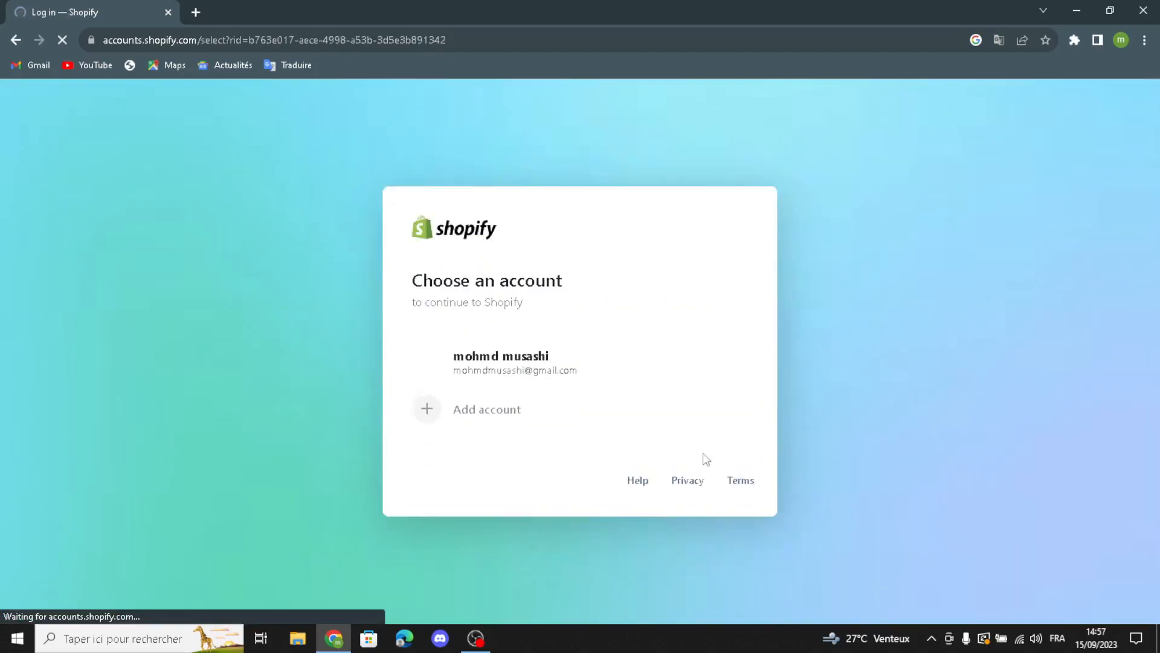
click(580, 370)
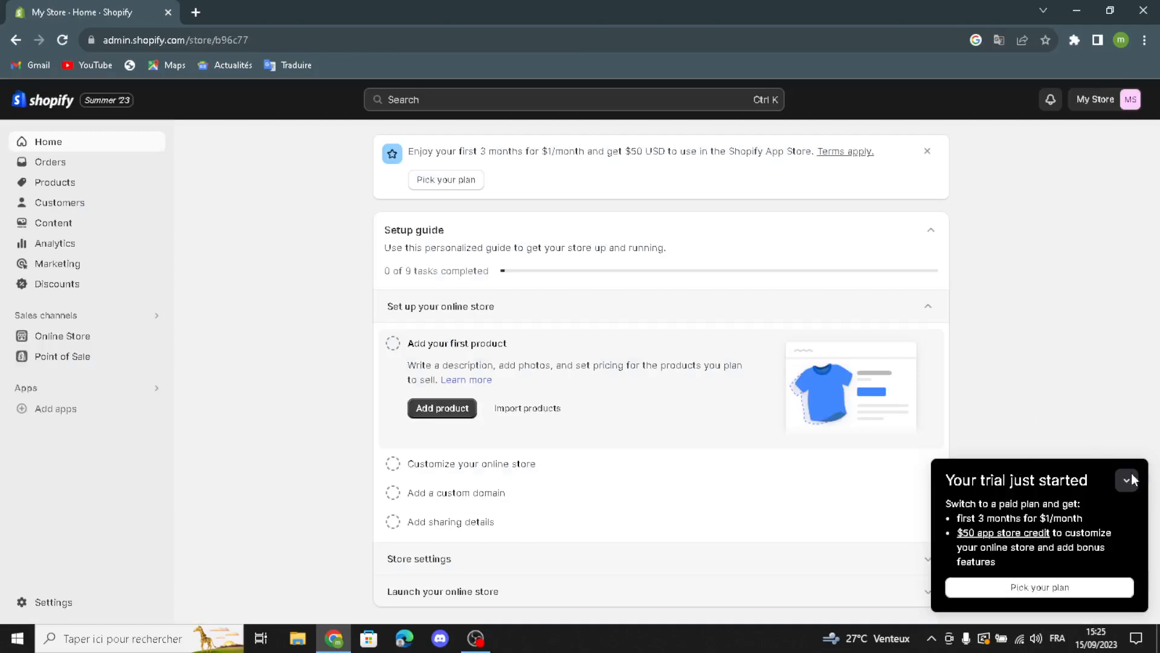
Step: Collapse the trial notice and open the online store's current Dawn theme for customization
click(1128, 480)
click(110, 343)
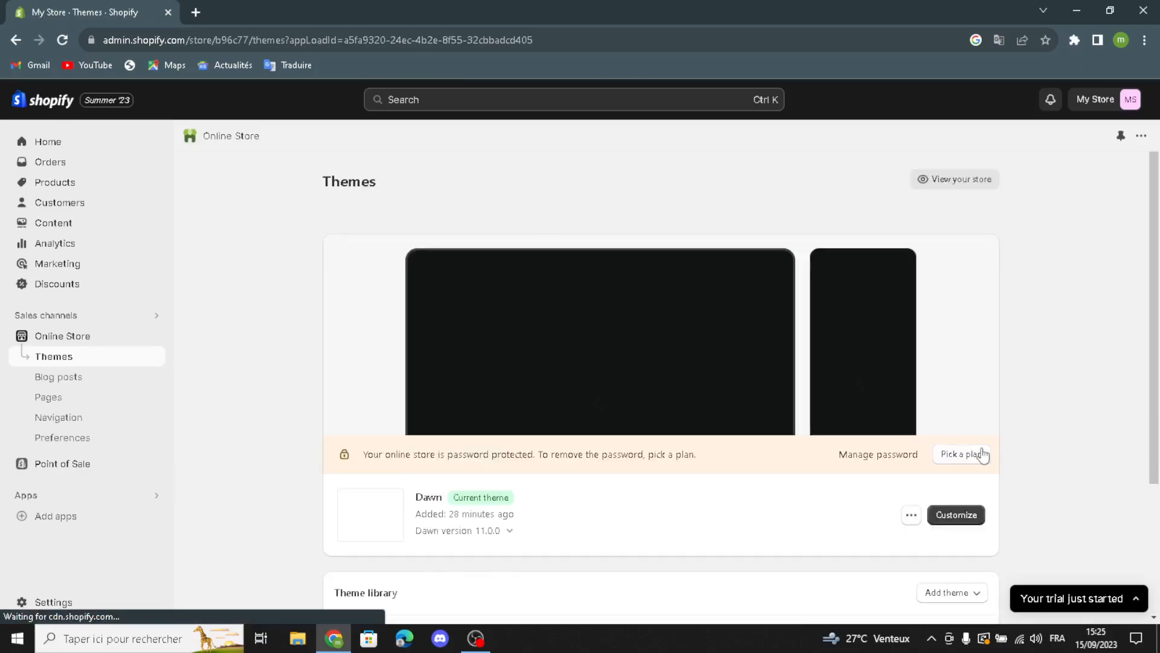
scroll(535, 492, down, 6)
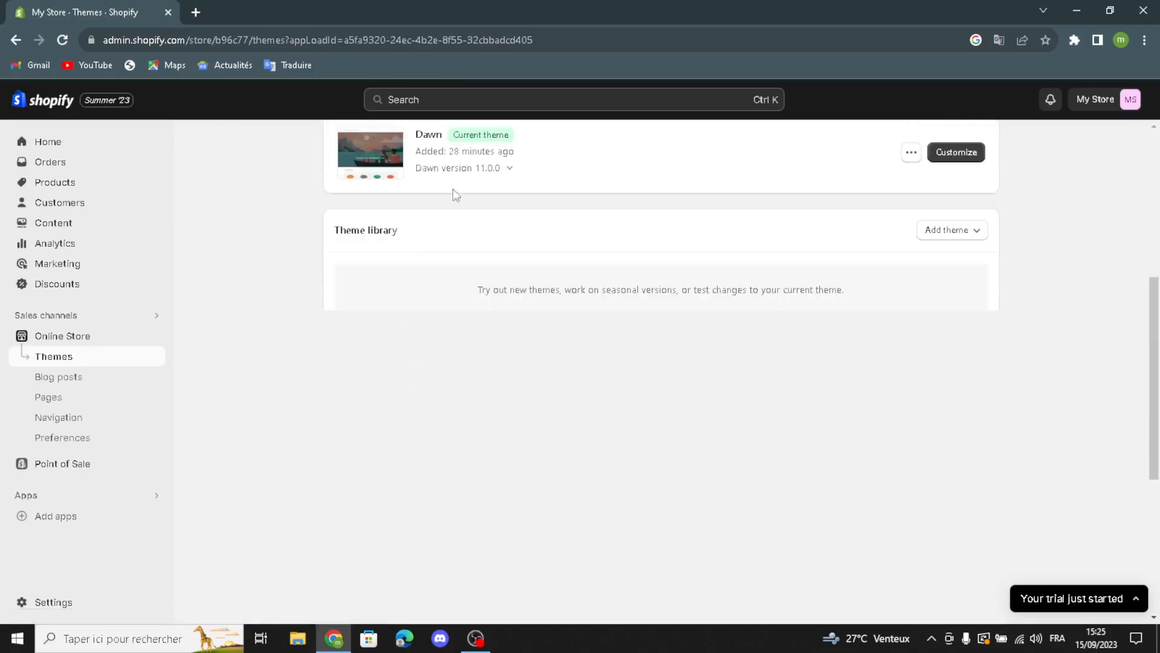
scroll(604, 508, down, 2)
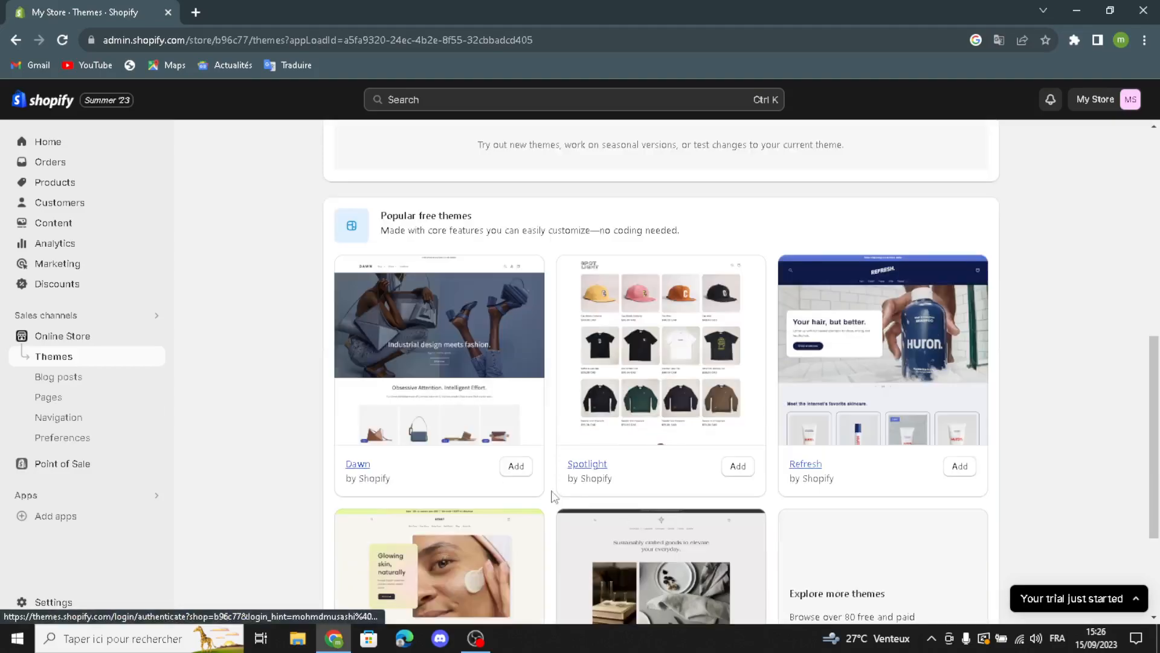
scroll(478, 473, up, 3)
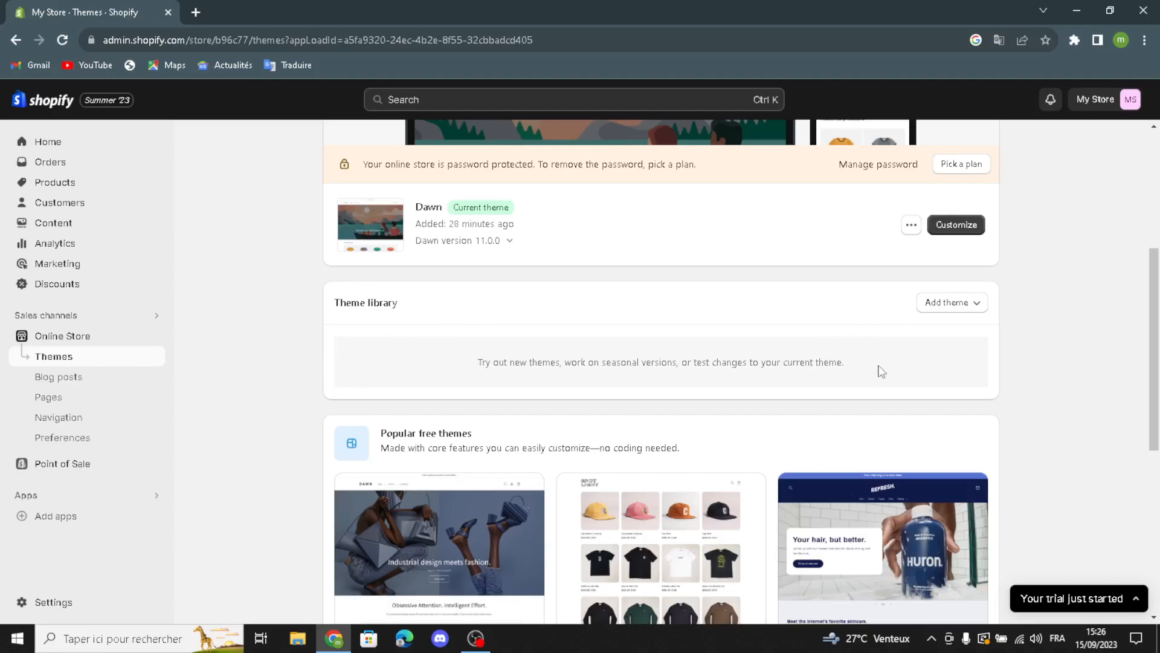
click(966, 226)
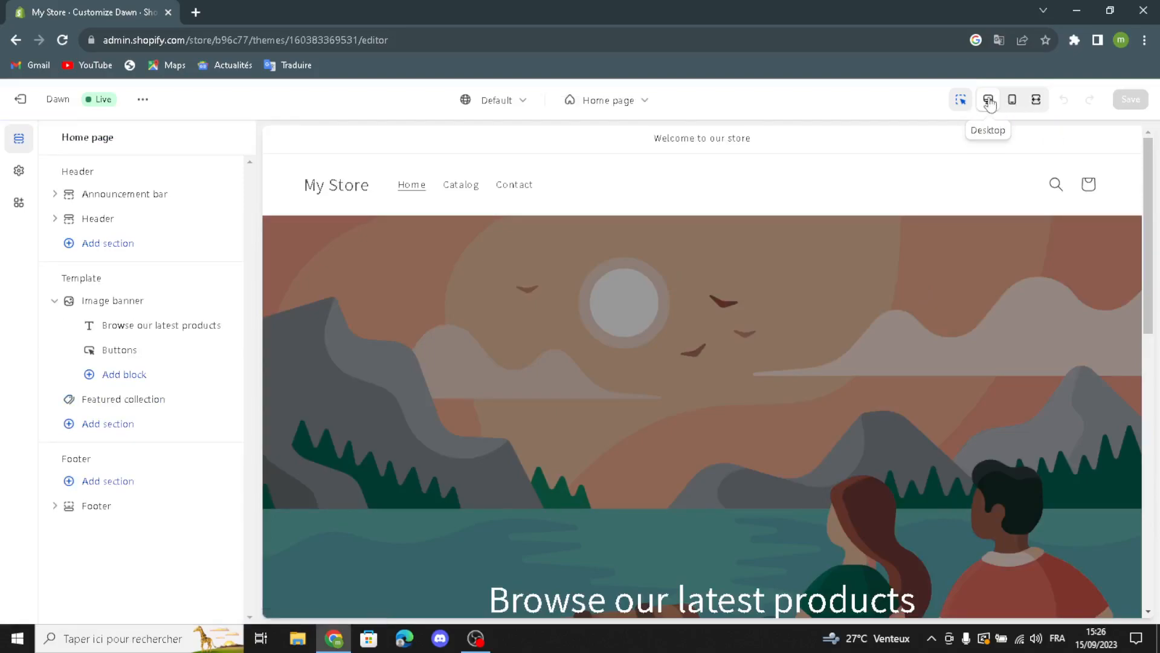
Step: Preview the home page in mobile and fullscreen views, and return to the desktop view
click(1013, 101)
scroll(808, 272, down, 10)
scroll(808, 272, up, 10)
click(1045, 110)
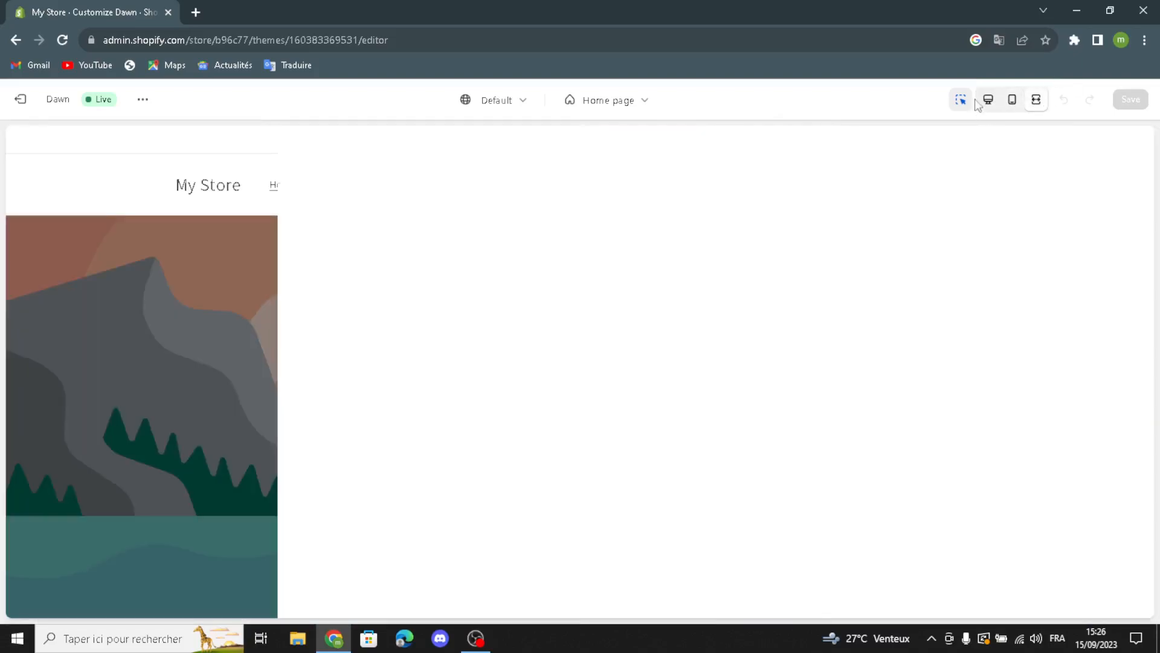
click(988, 99)
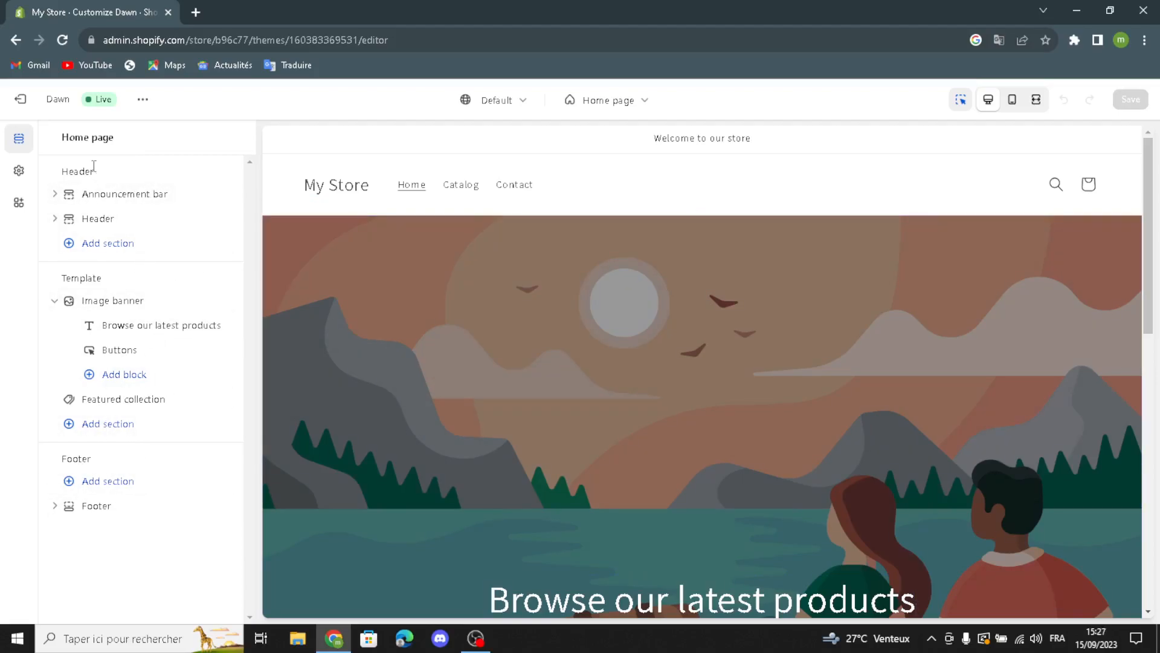
Step: Enable desktop social icons, auto-rotating announcements, the country/region selector and the language selector for the announcement bar
click(138, 193)
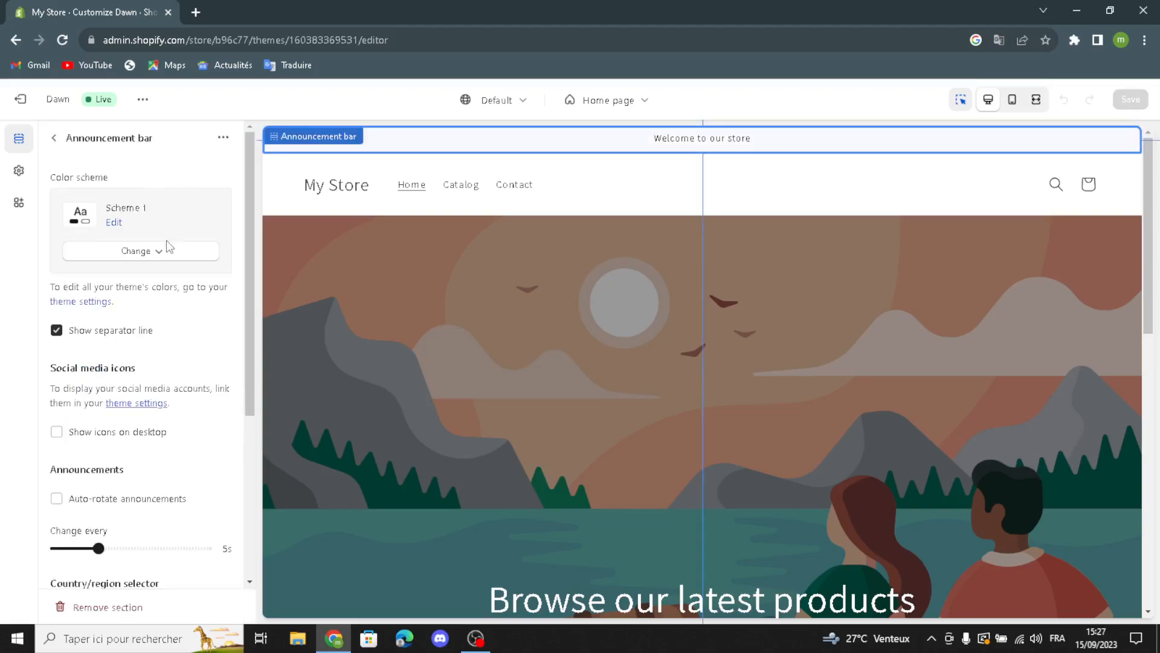
click(116, 258)
click(117, 259)
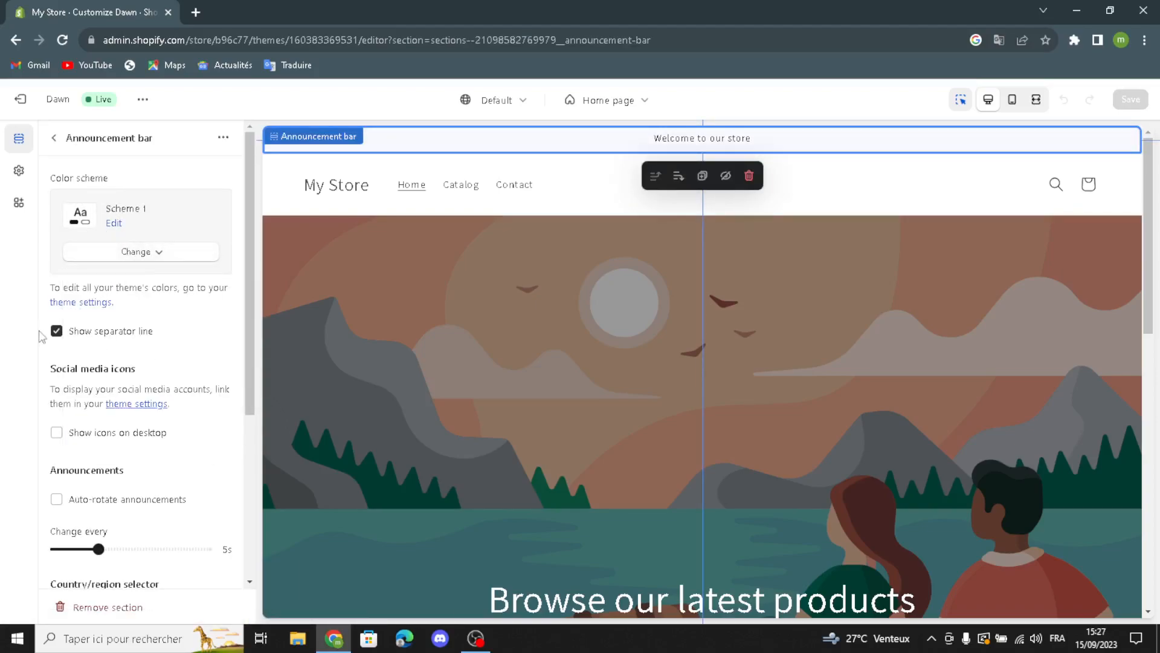
click(59, 433)
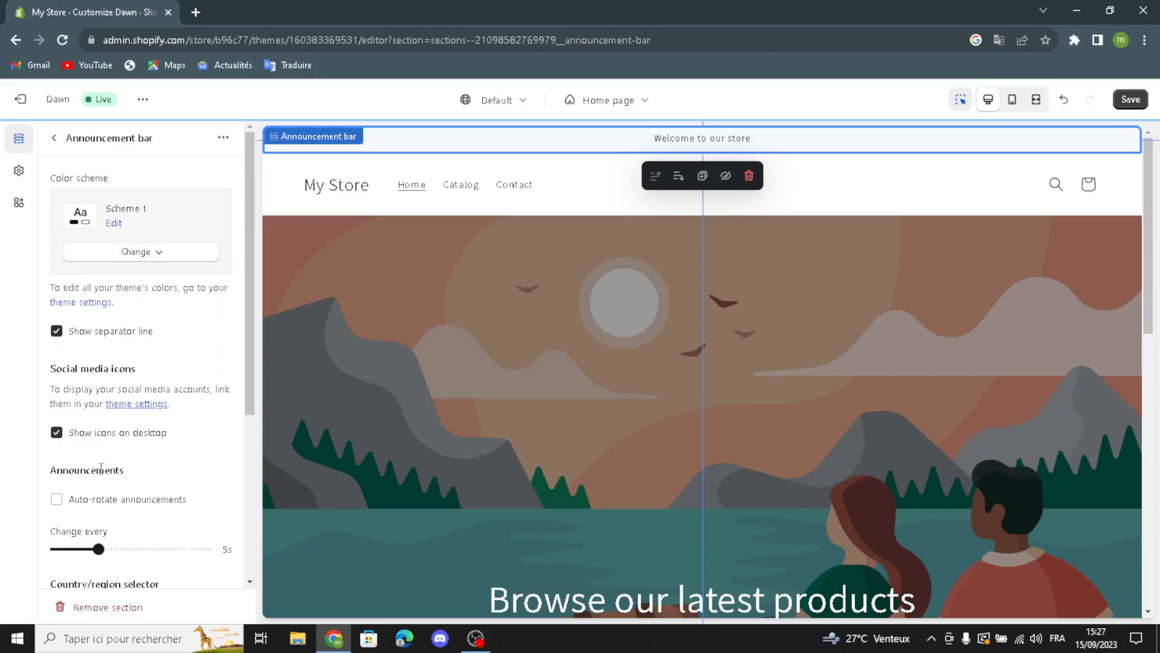
scroll(78, 465, down, 1)
click(56, 429)
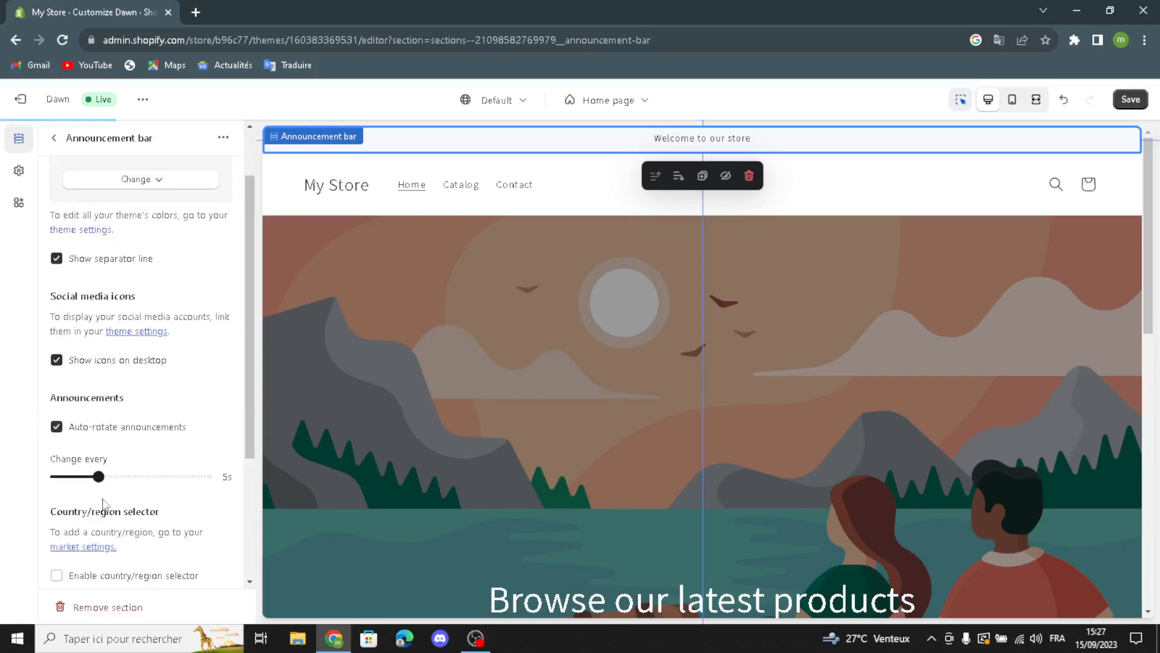
scroll(61, 502, down, 1)
click(57, 503)
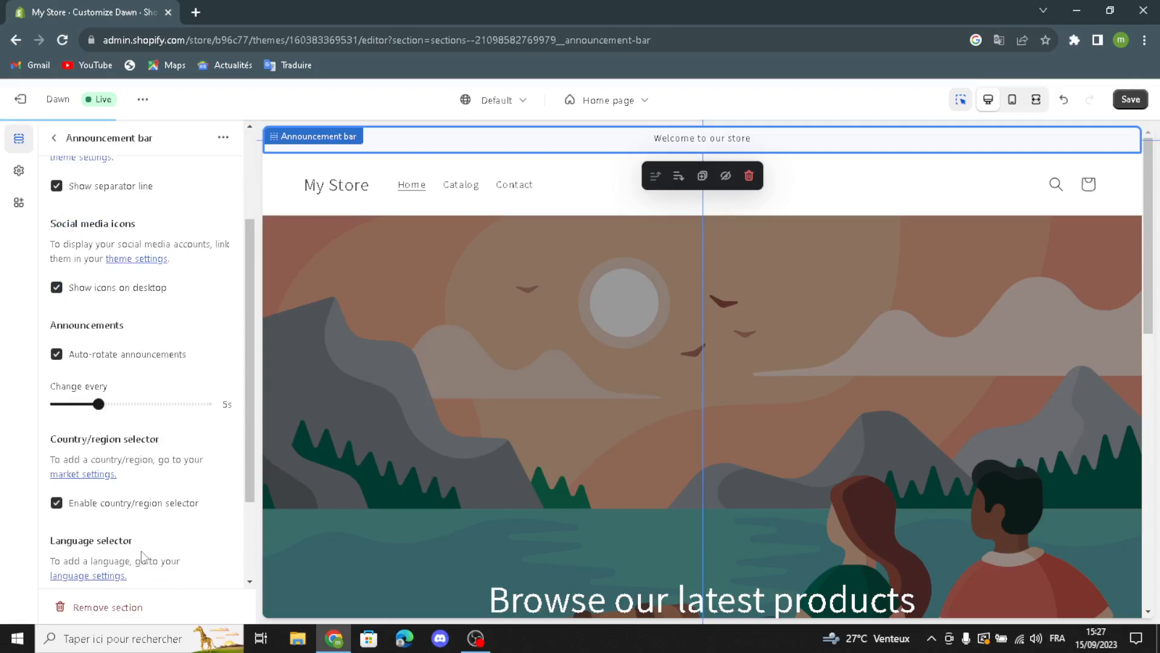
scroll(72, 508, down, 2)
click(71, 496)
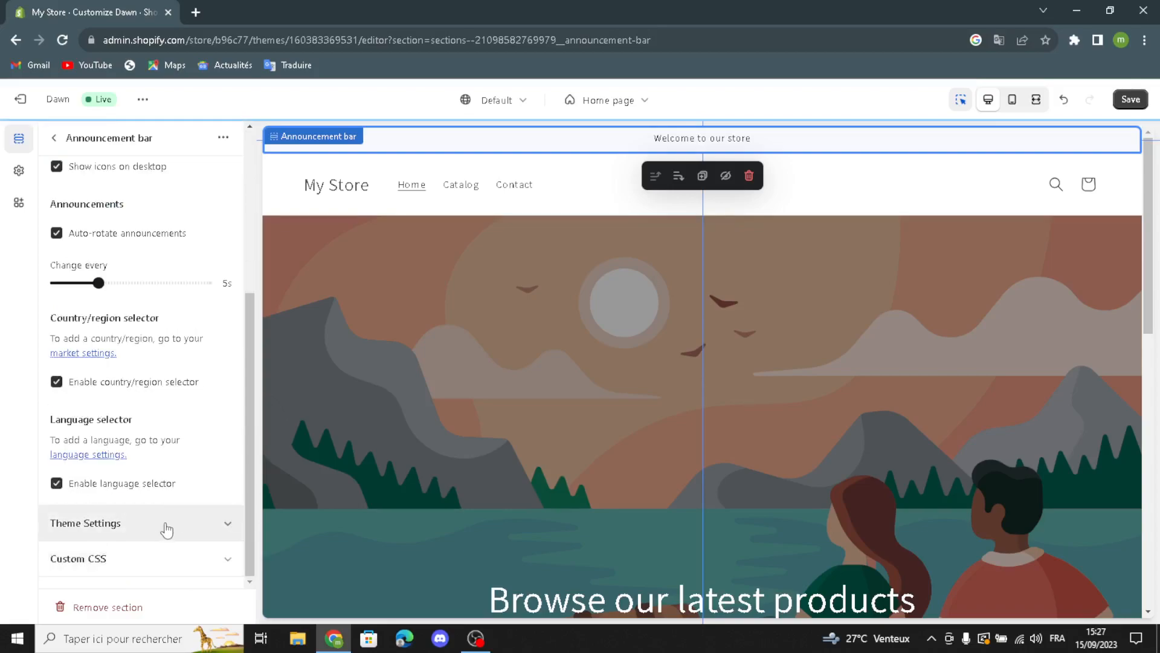
scroll(109, 423, up, 4)
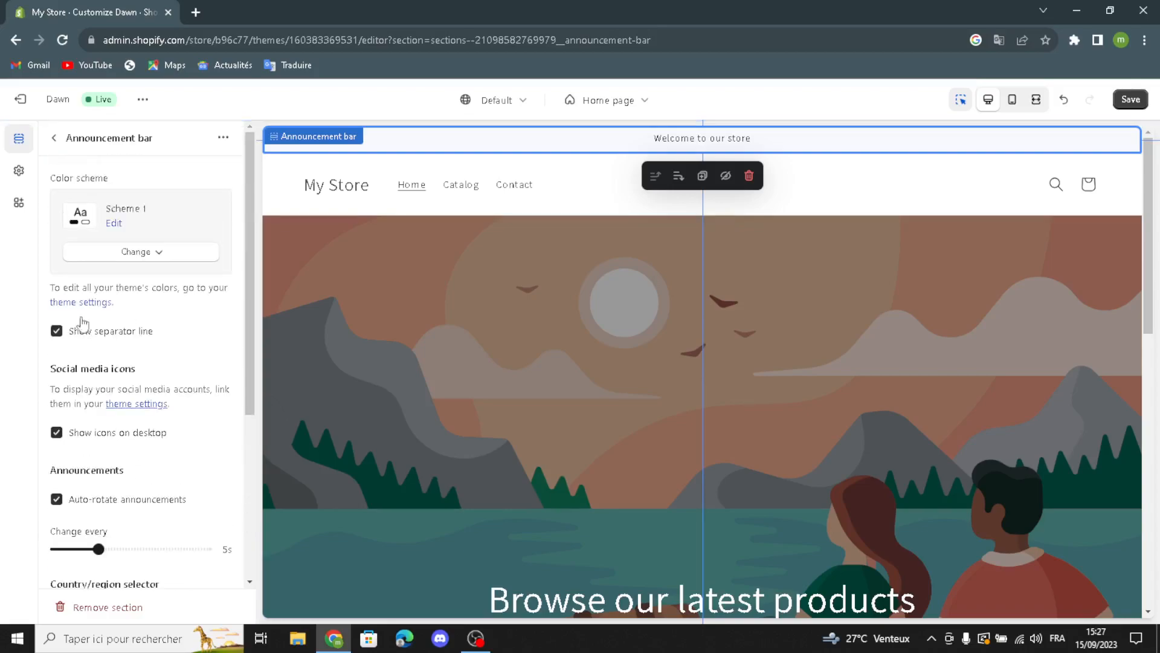
click(54, 137)
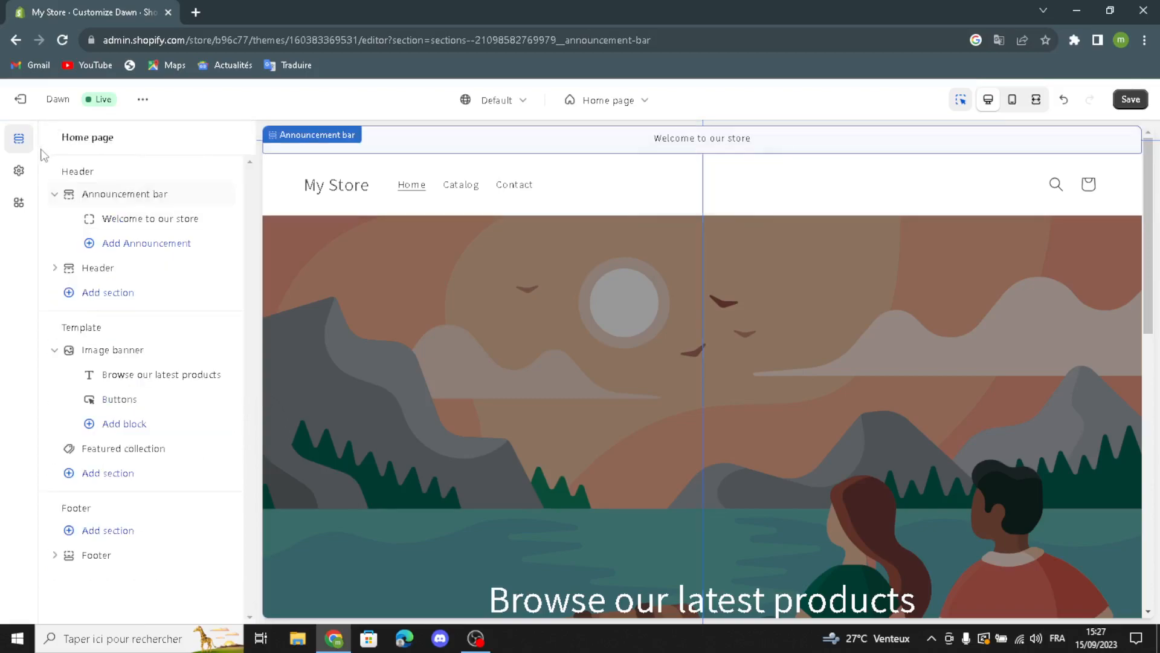
Step: Link the "Welcome to our store" announcement to All collections
click(95, 222)
drag(155, 201, 184, 201)
click(155, 255)
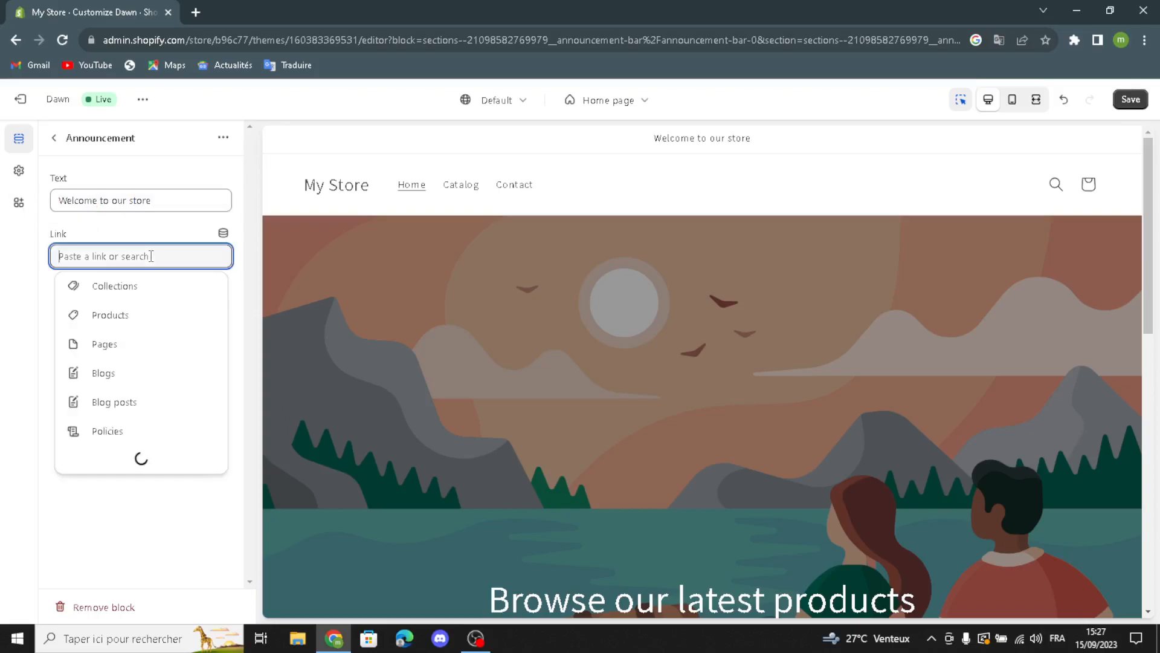
click(110, 292)
click(111, 204)
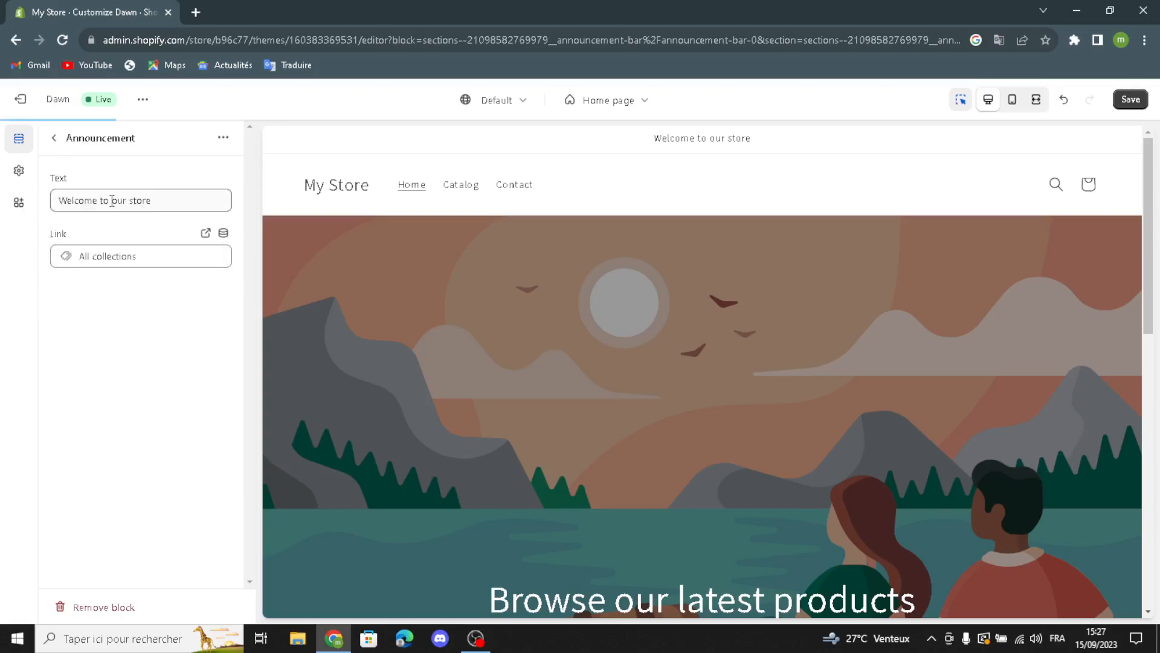
click(52, 139)
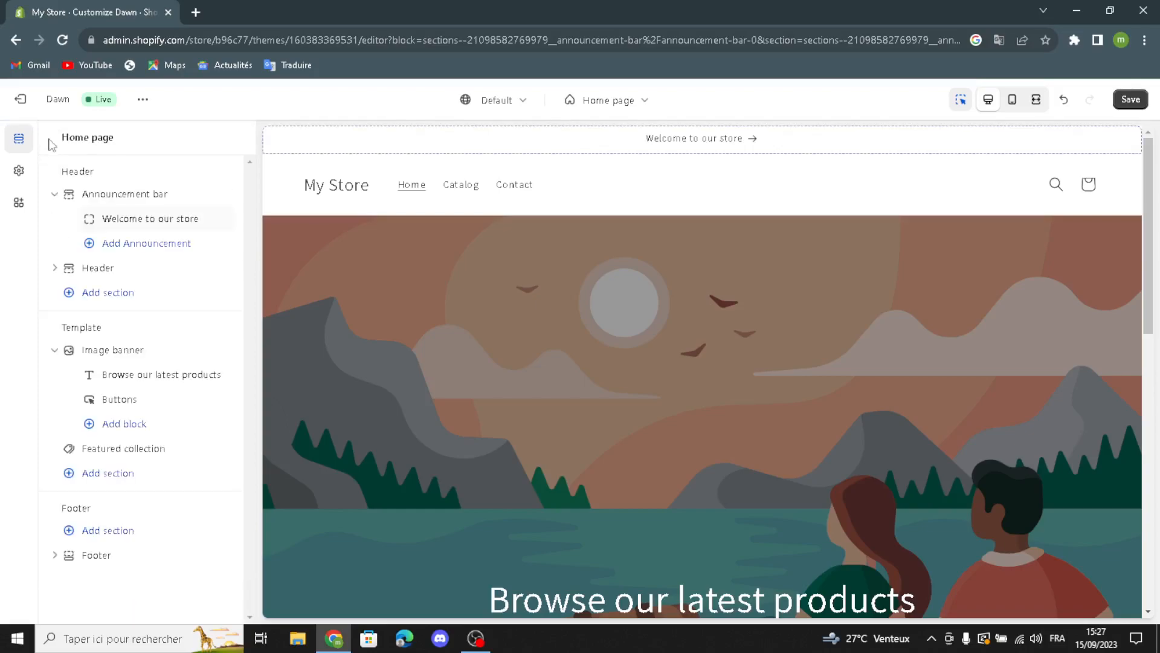
Step: Examine the header section's logo position, menu, sticky header, color scheme, selector, mobile layout and spacing settings
click(100, 274)
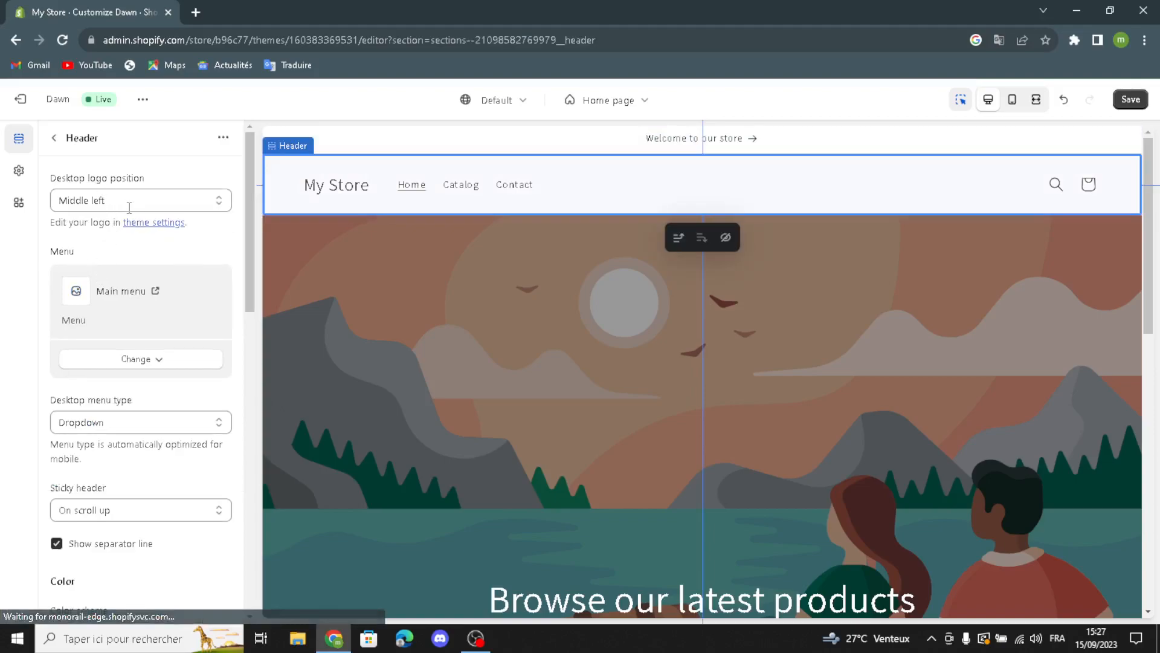
click(116, 201)
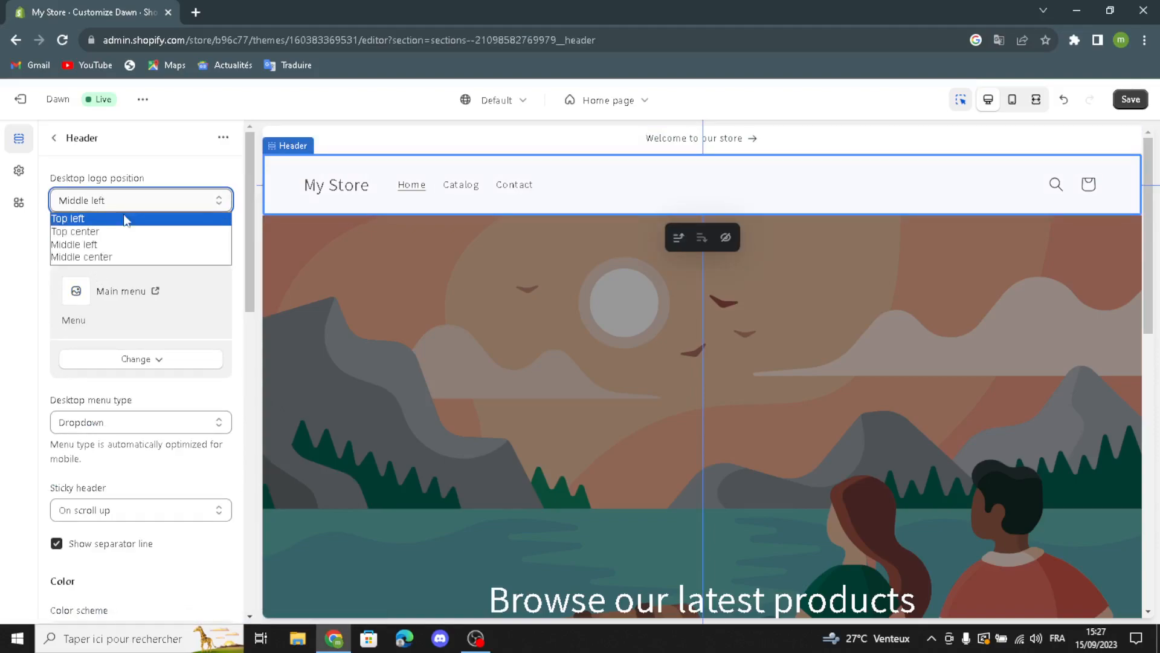
click(115, 202)
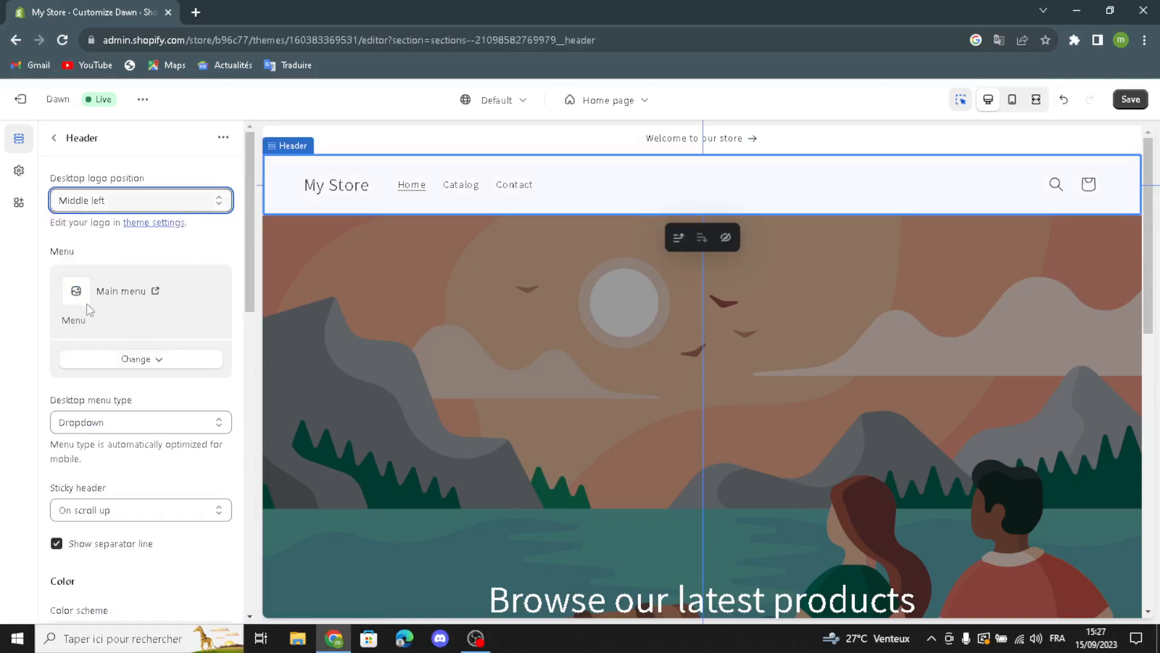
scroll(111, 382, down, 1)
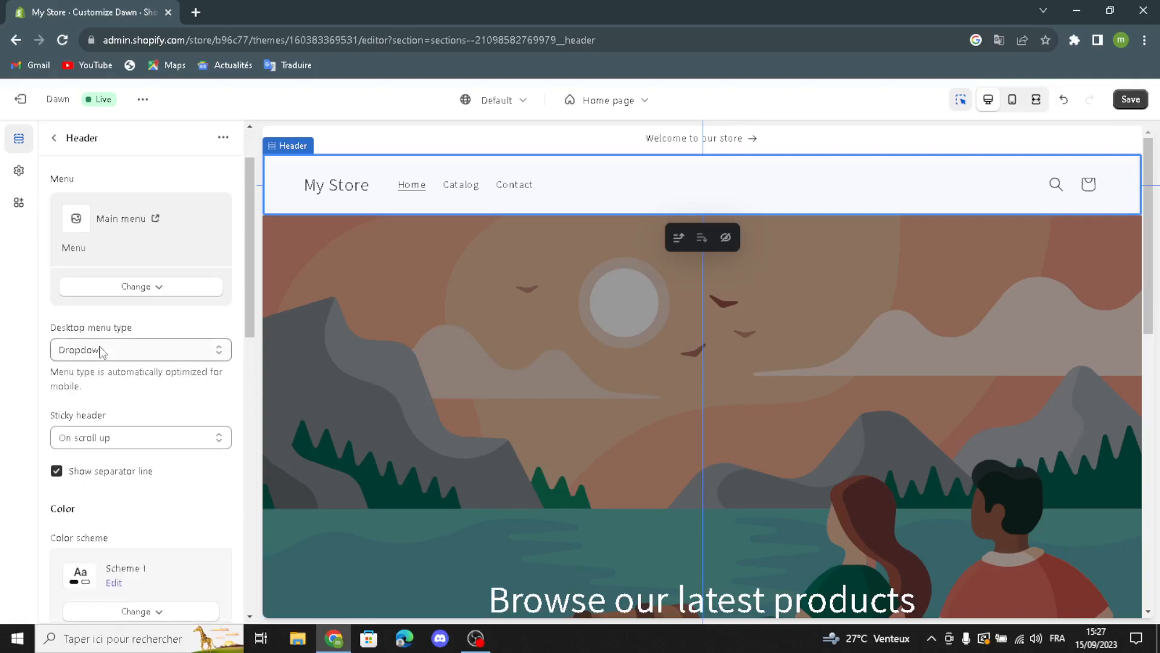
click(100, 350)
click(126, 434)
click(125, 434)
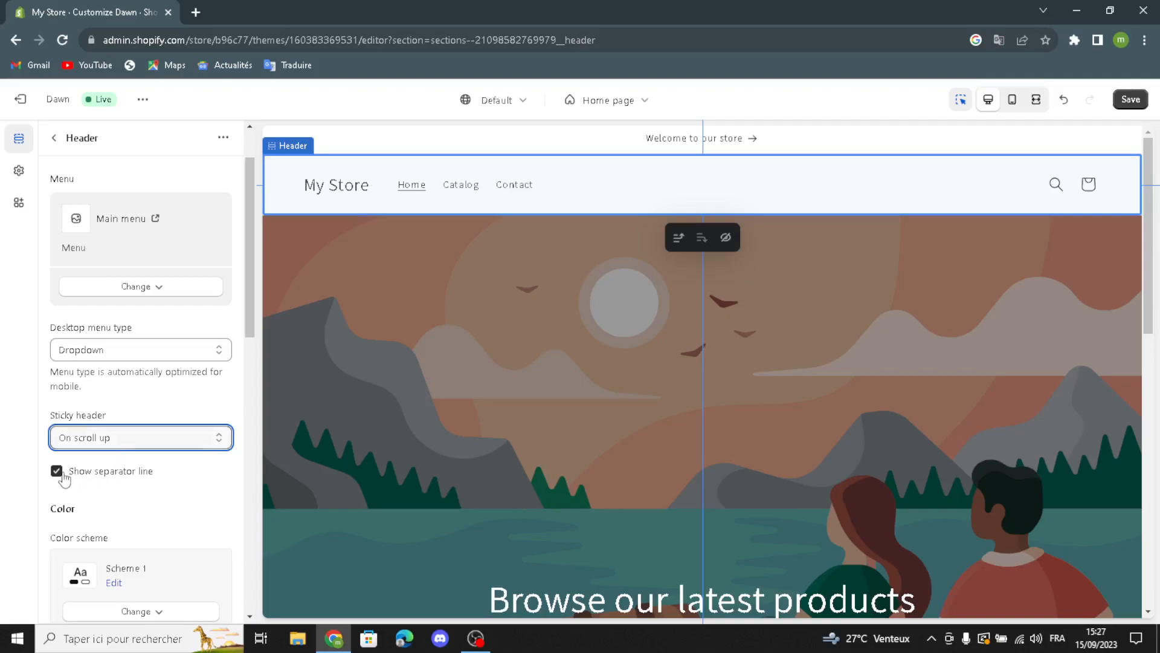
scroll(89, 407, down, 3)
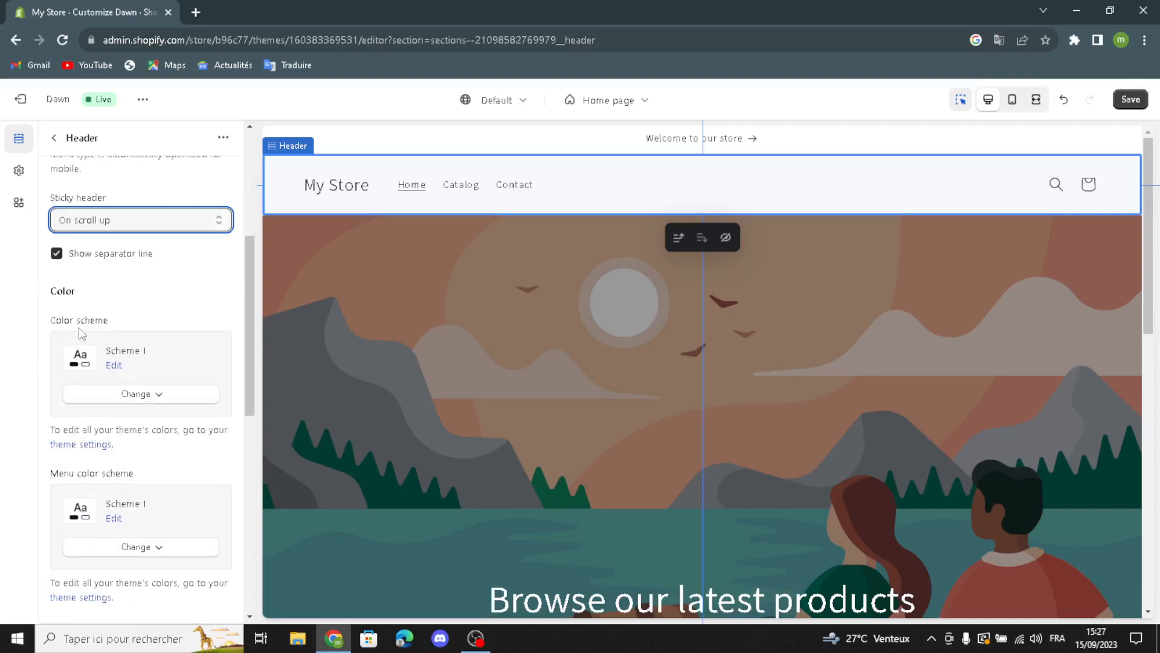
scroll(189, 460, down, 5)
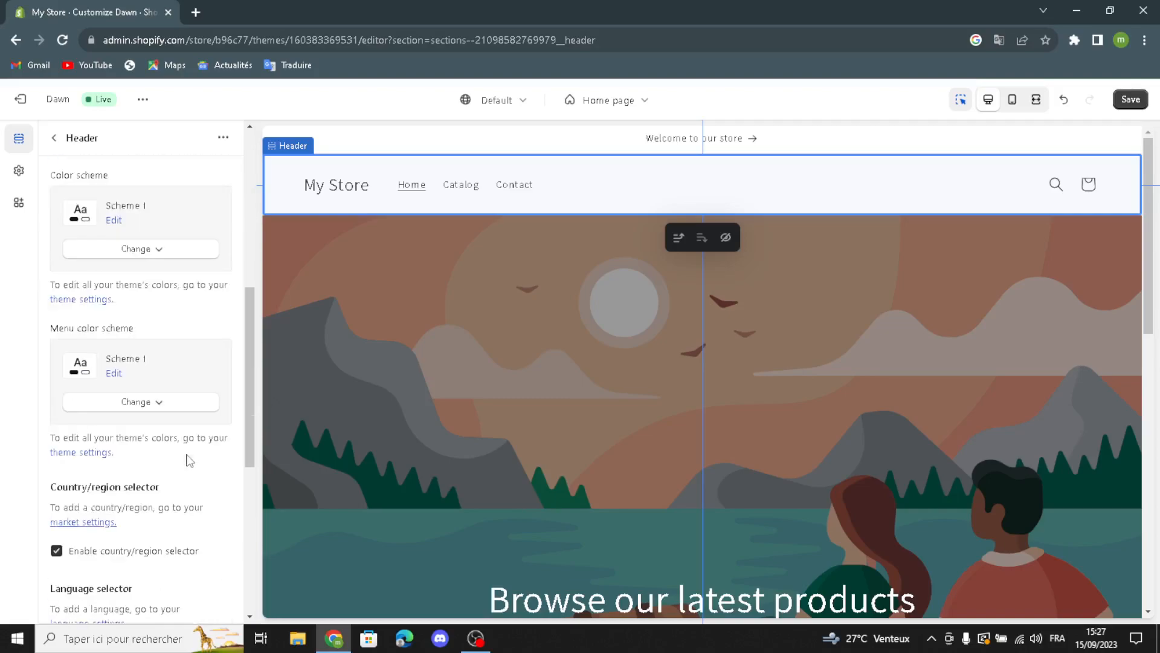
scroll(189, 460, down, 2)
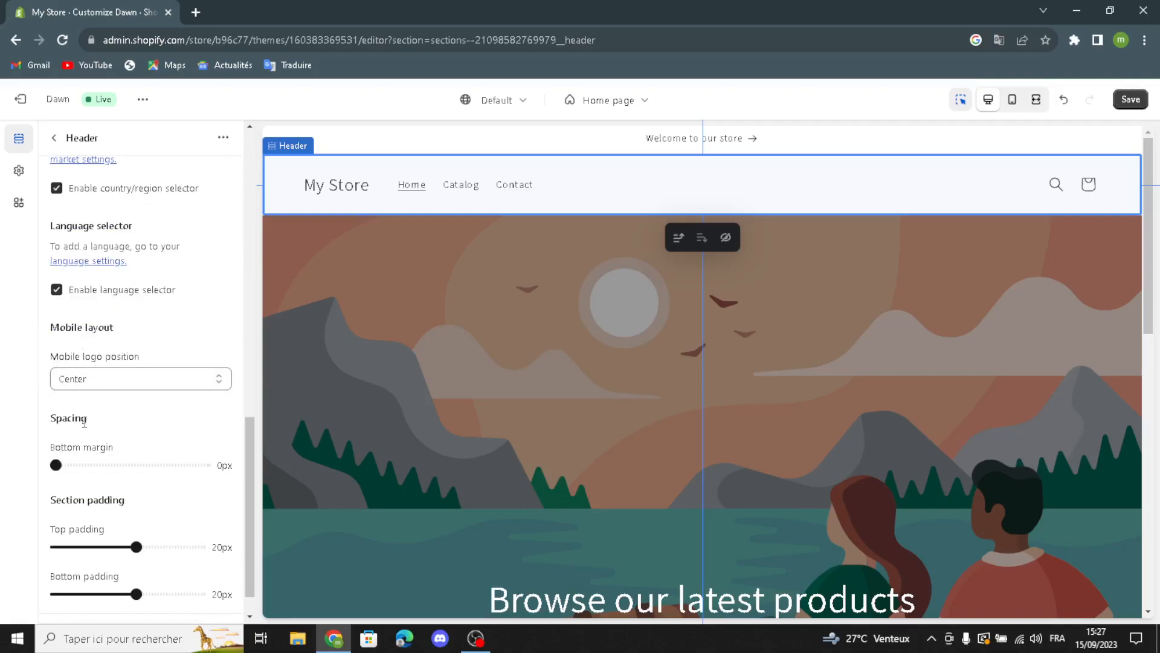
scroll(181, 486, down, 1)
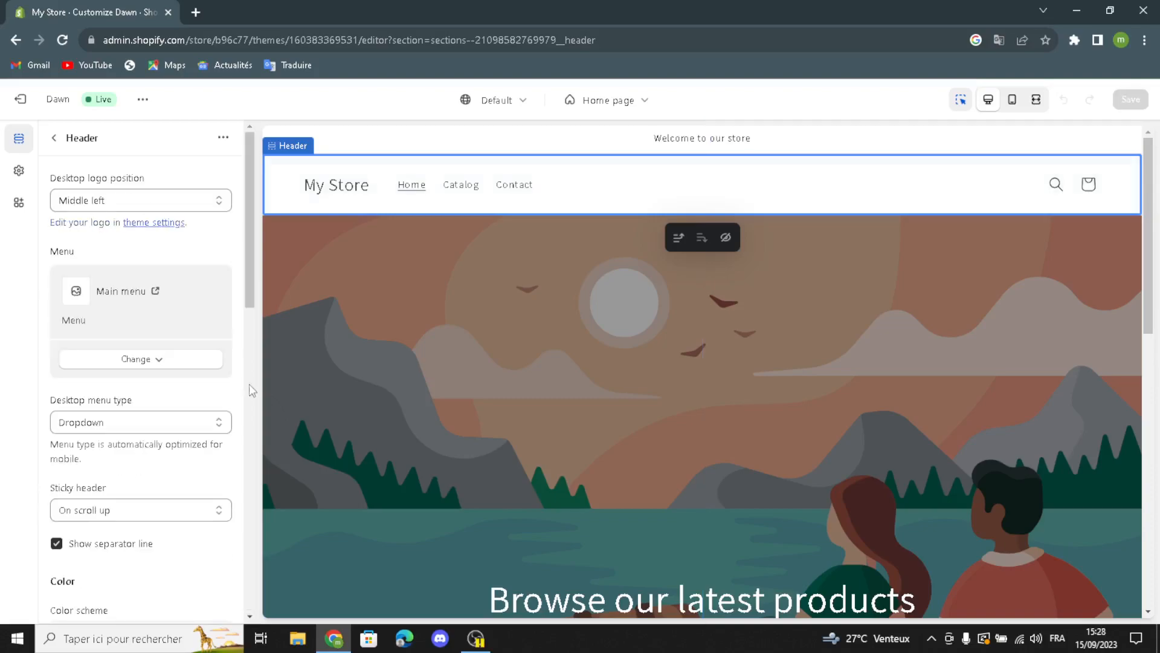
scroll(224, 431, down, 10)
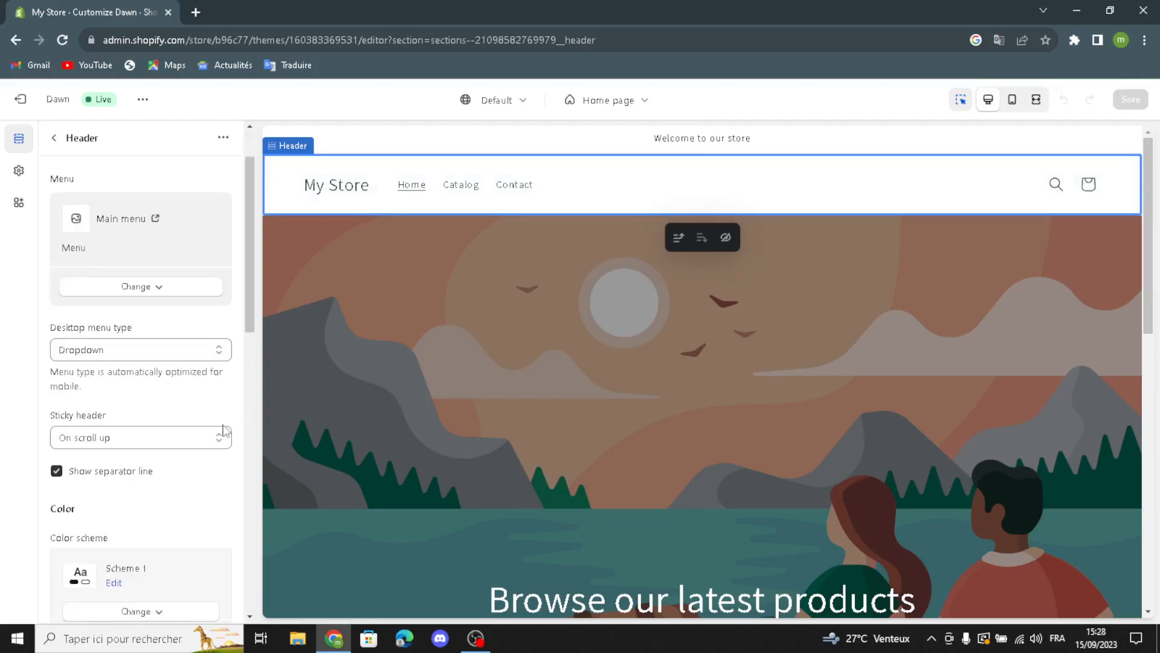
Step: Expand the header's theme settings, review the cart type and social media fields, and open the logo image selection
click(157, 570)
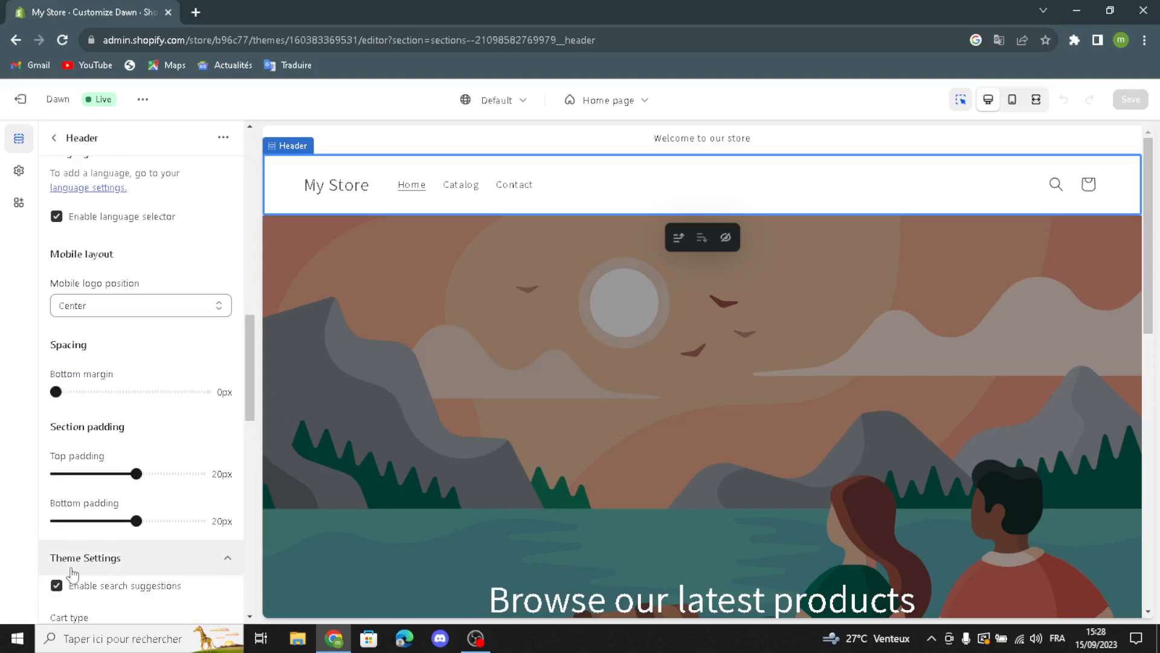
scroll(92, 604, down, 2)
scroll(112, 542, down, 1)
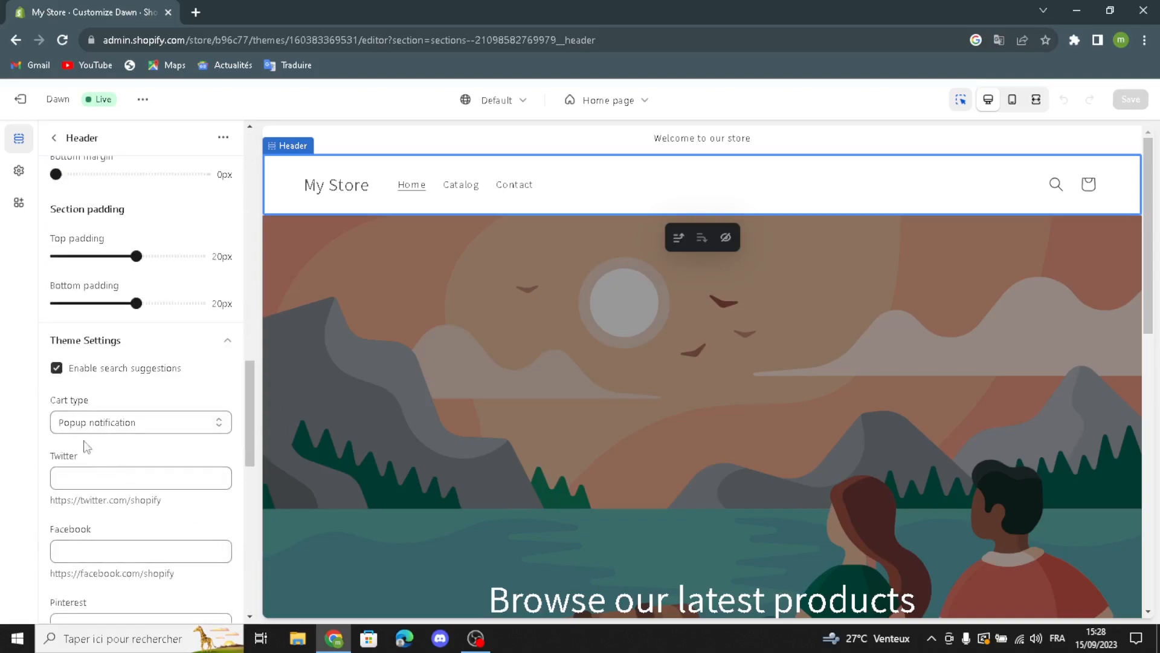
scroll(94, 493, down, 1)
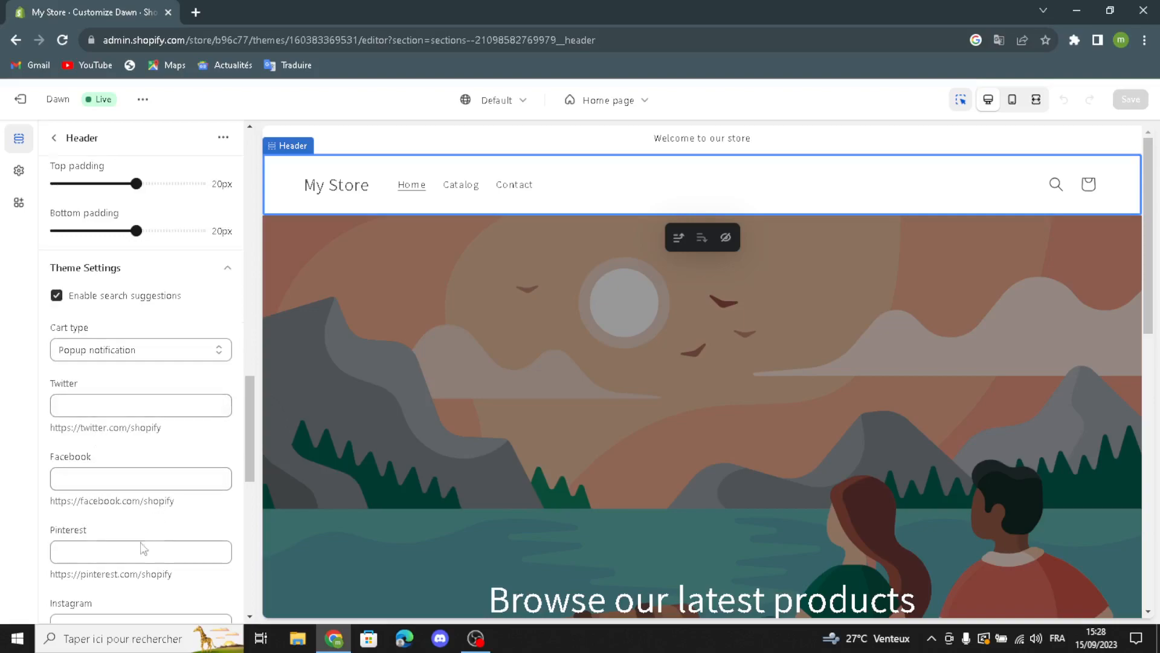
scroll(101, 569, down, 2)
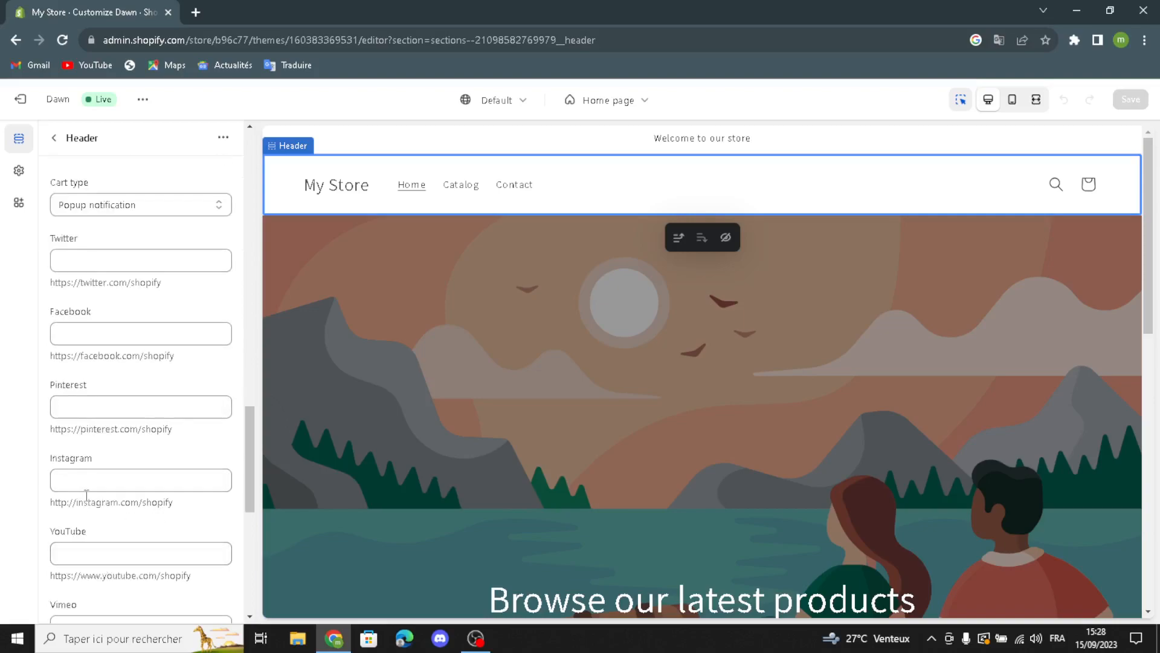
scroll(92, 480, down, 6)
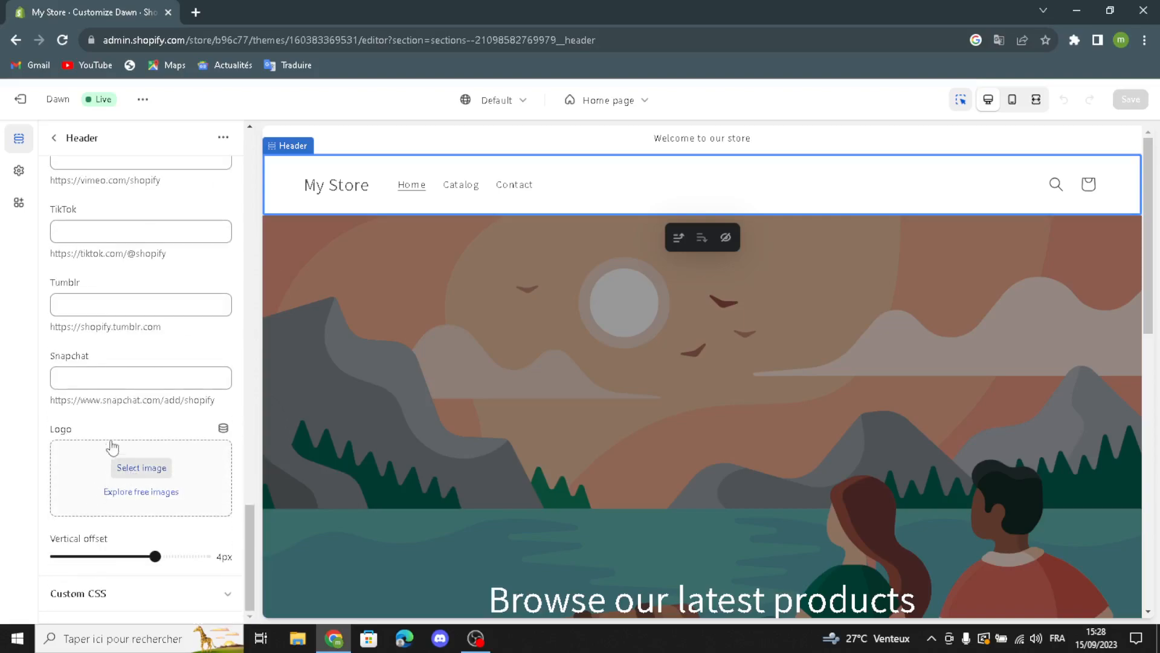
click(130, 474)
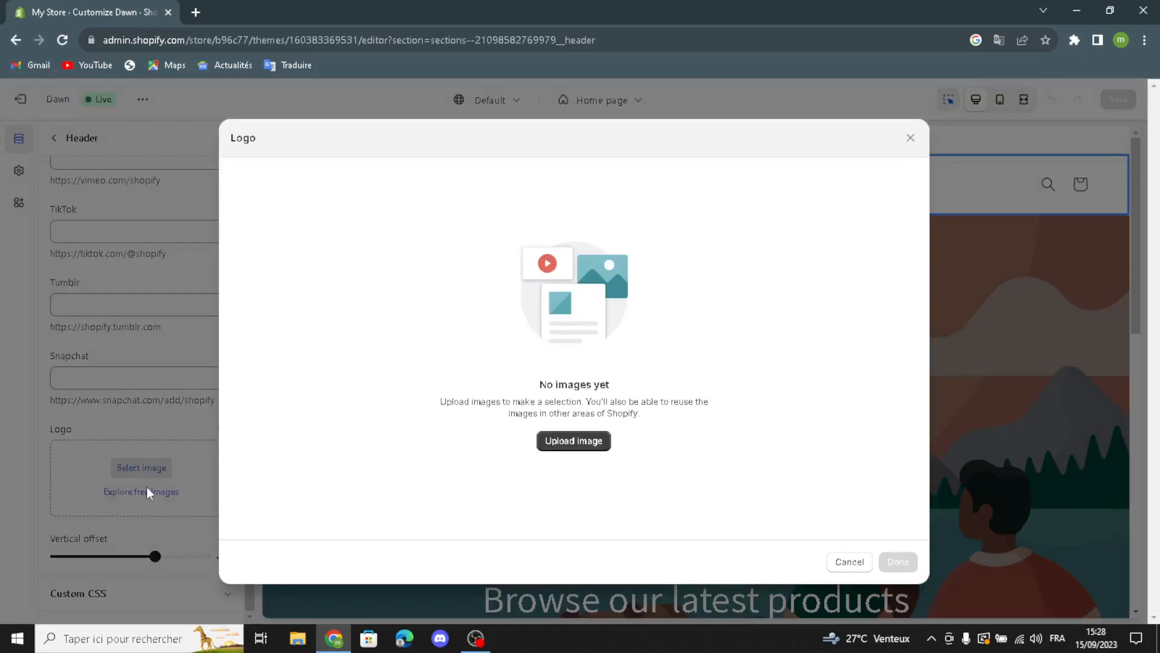
Step: Search Google in a new browser tab for "spiritual and wellness products logo ideas"
click(194, 14)
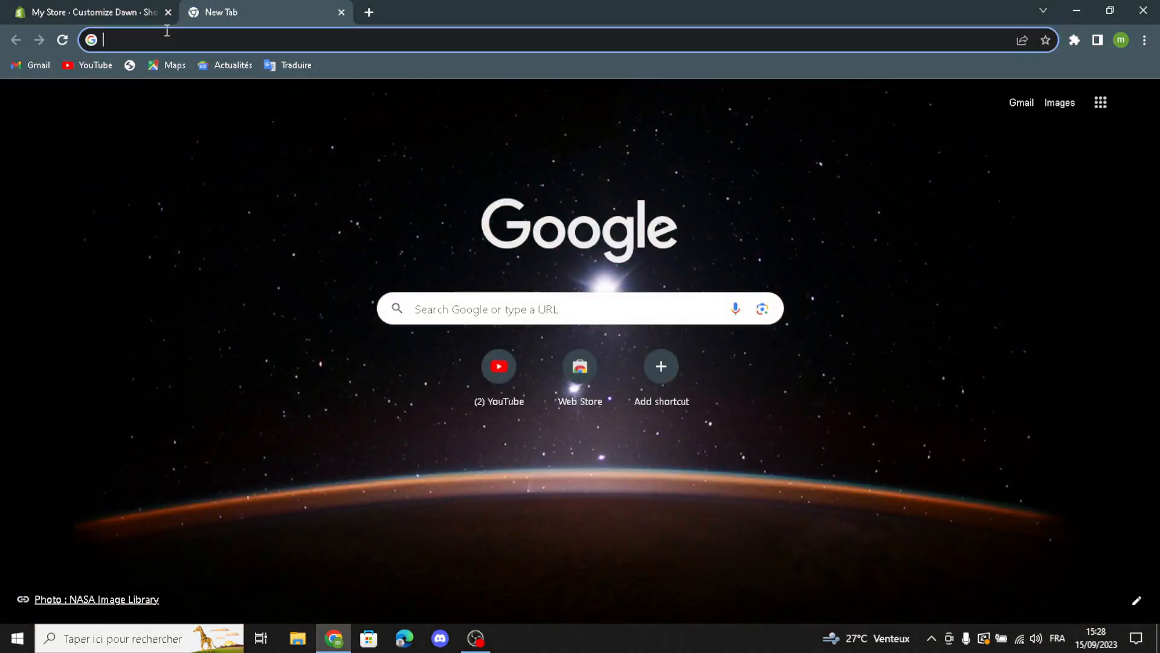
text(spi)
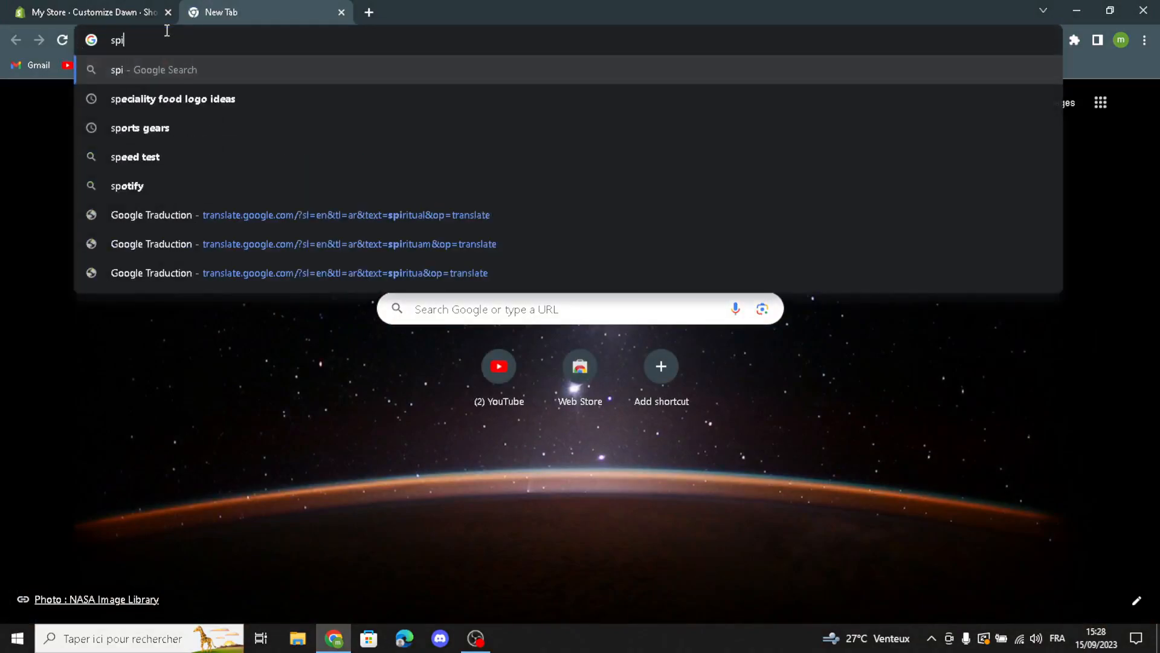
text(ritual)
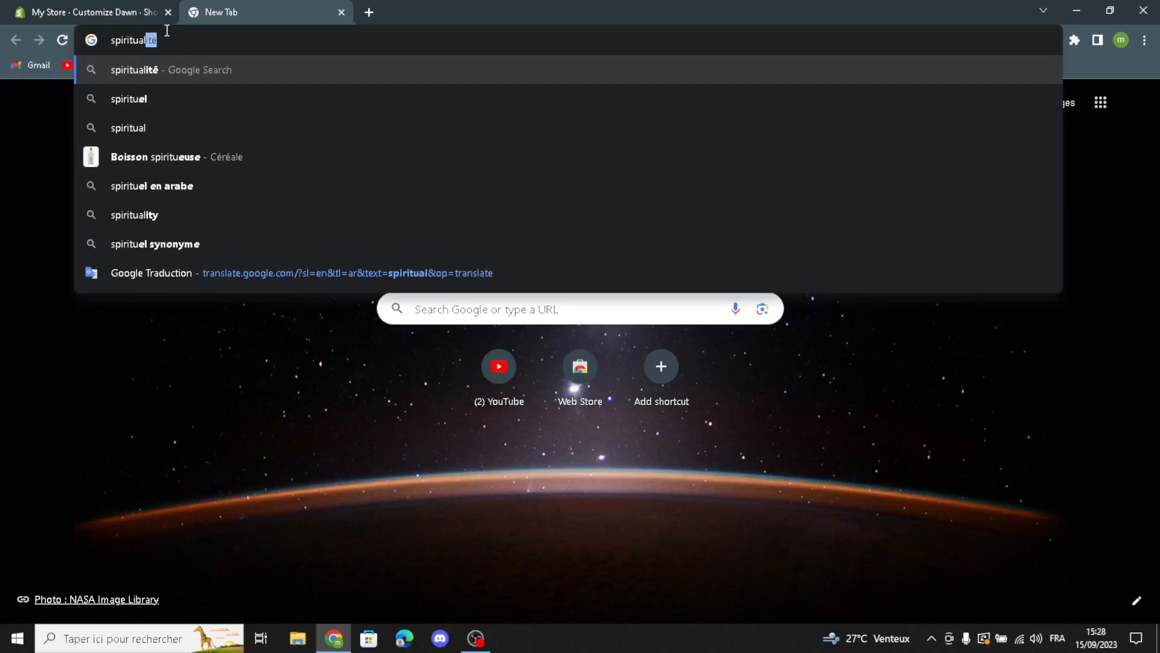
text( an)
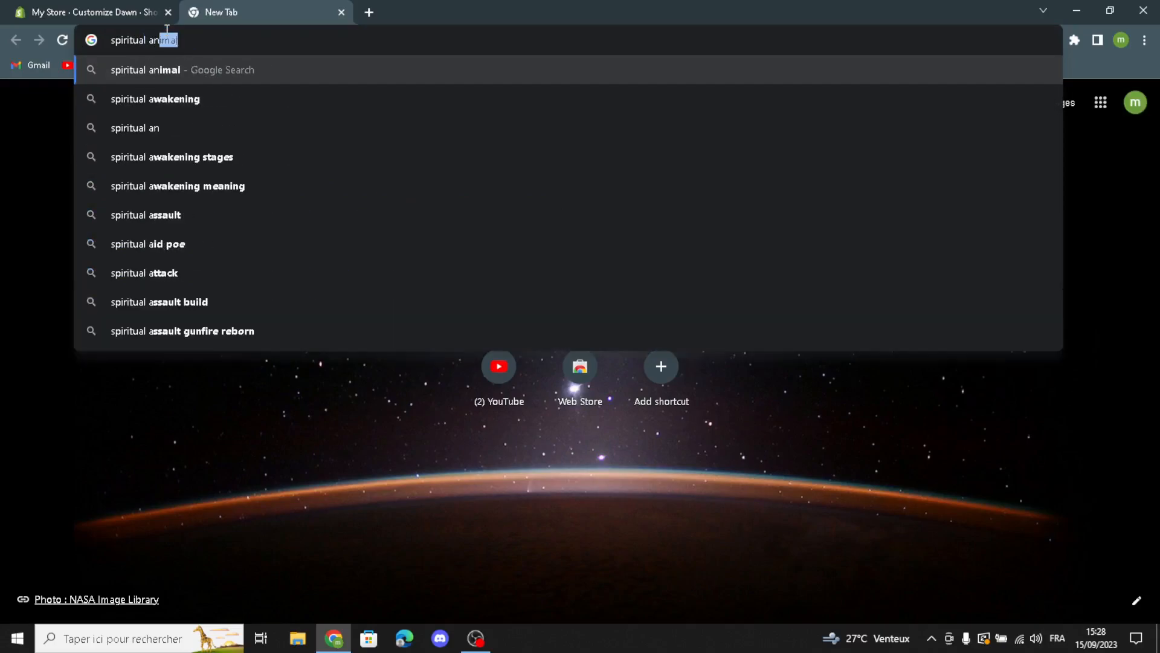
text(d we)
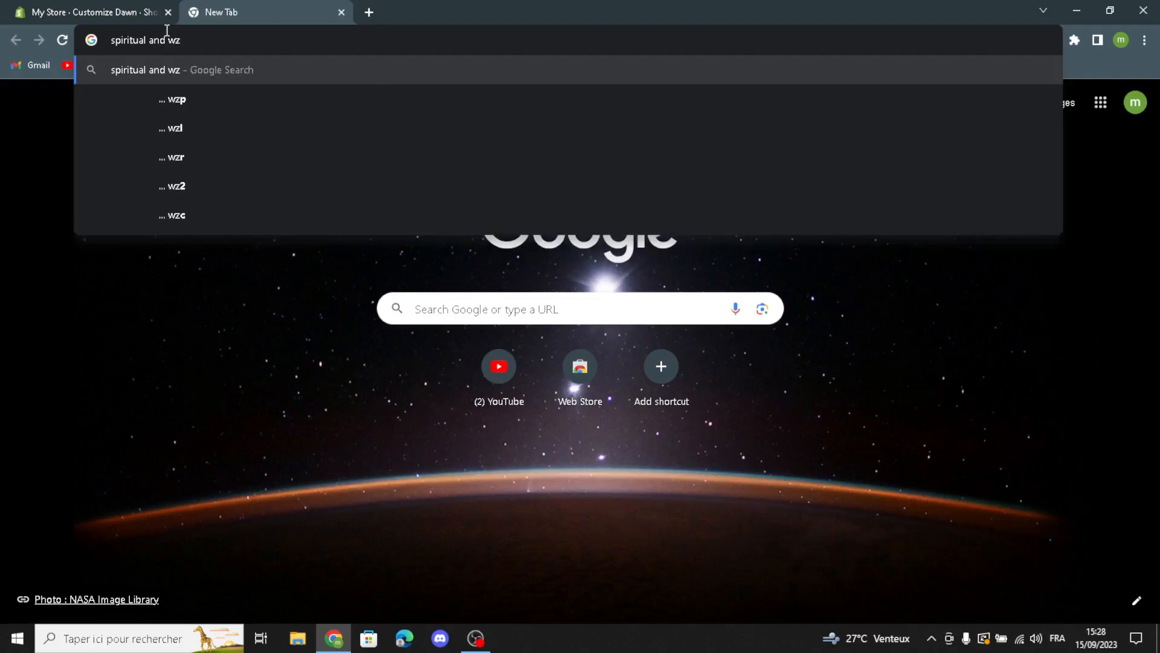
text(l)
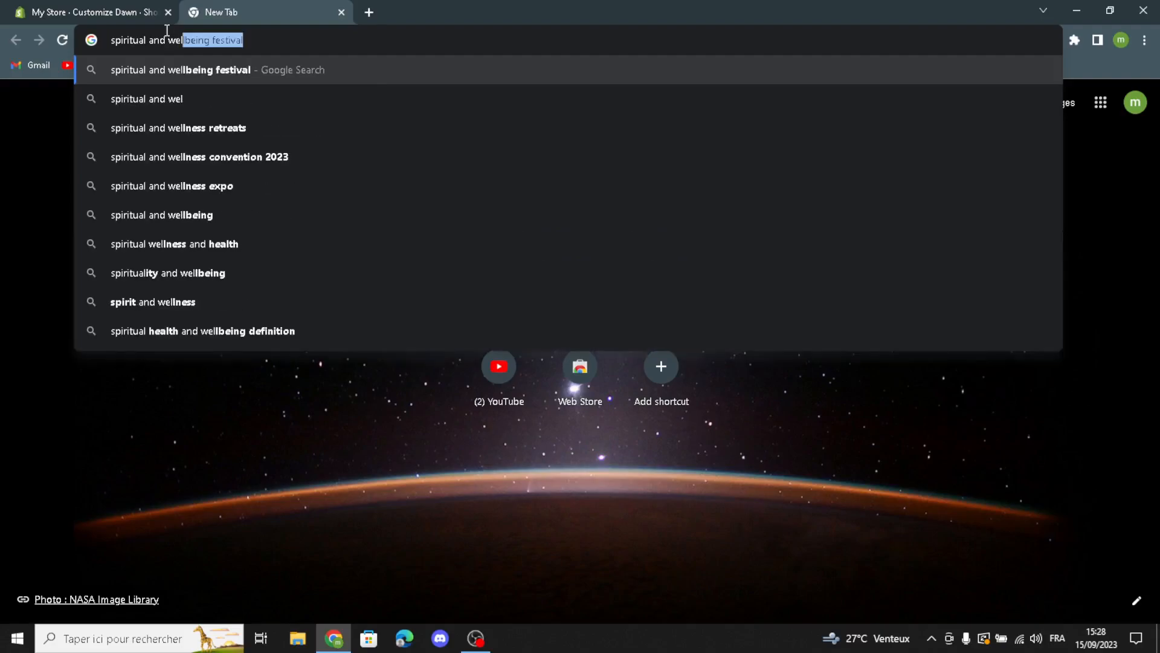
text(lness )
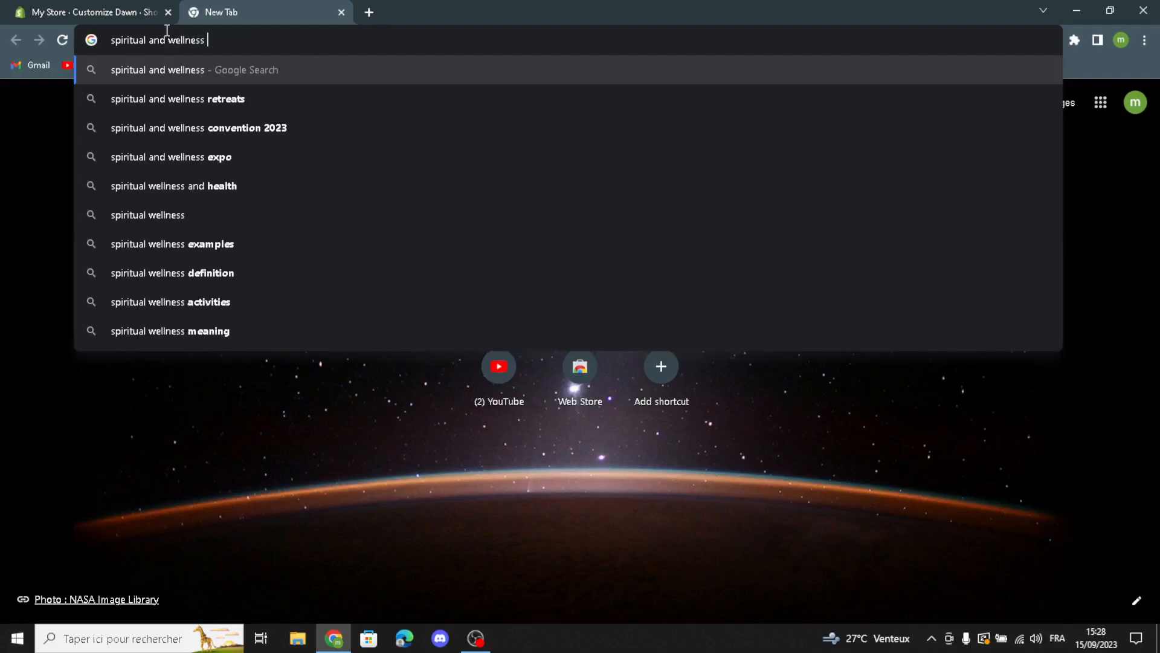
text(produc)
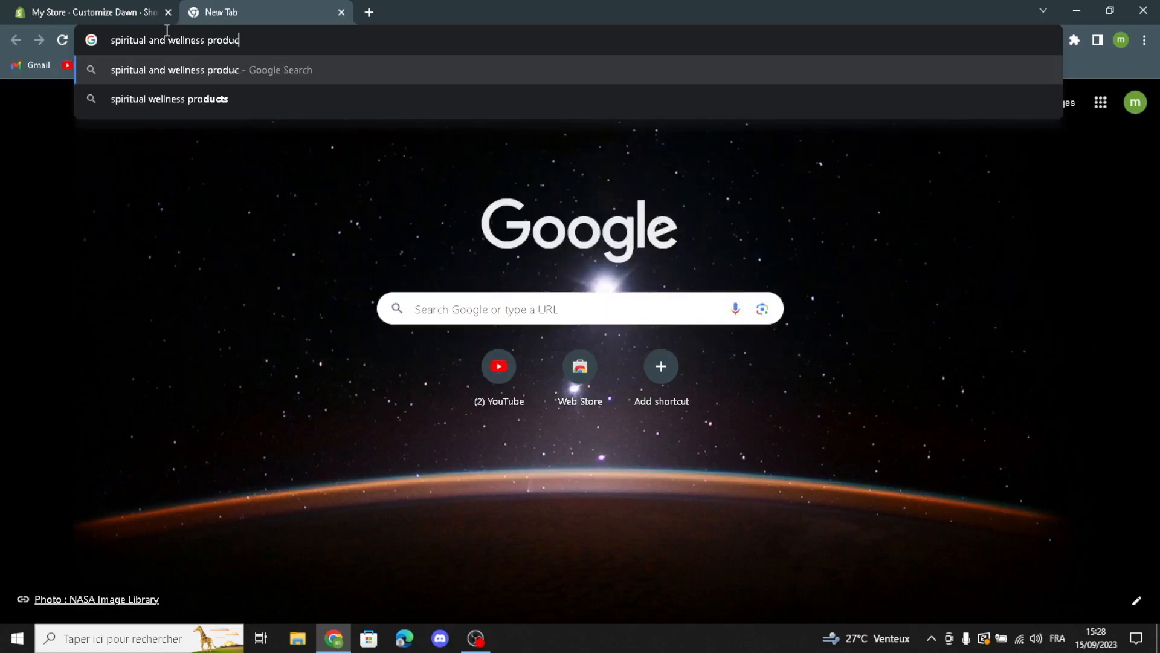
text(ts logo i)
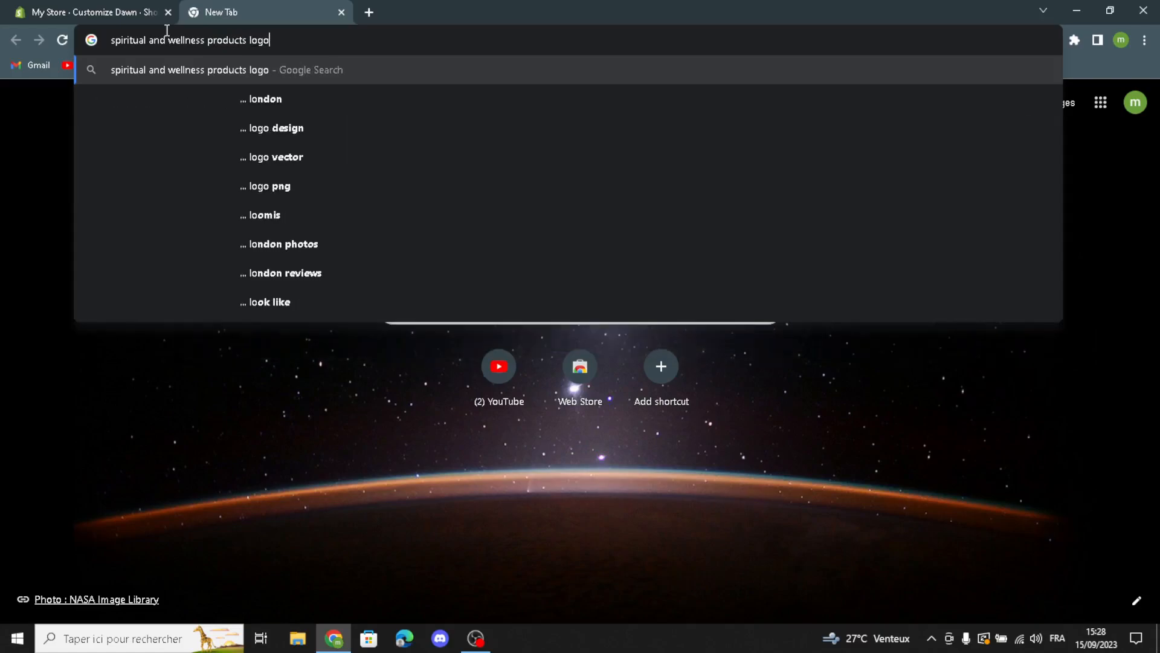
text(deas)
key(Return)
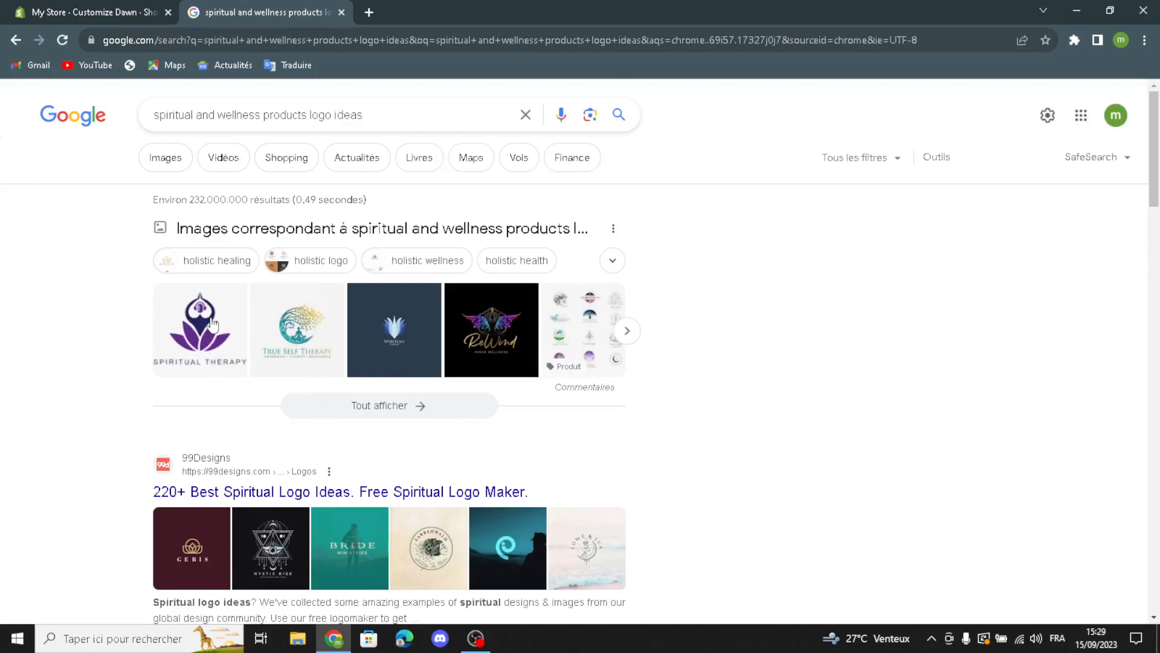
Step: Upload the purple Spiritual Therapy lotus logo from the Google image results to the store and set it as the header logo
click(628, 331)
scroll(193, 375, left, 2)
click(173, 340)
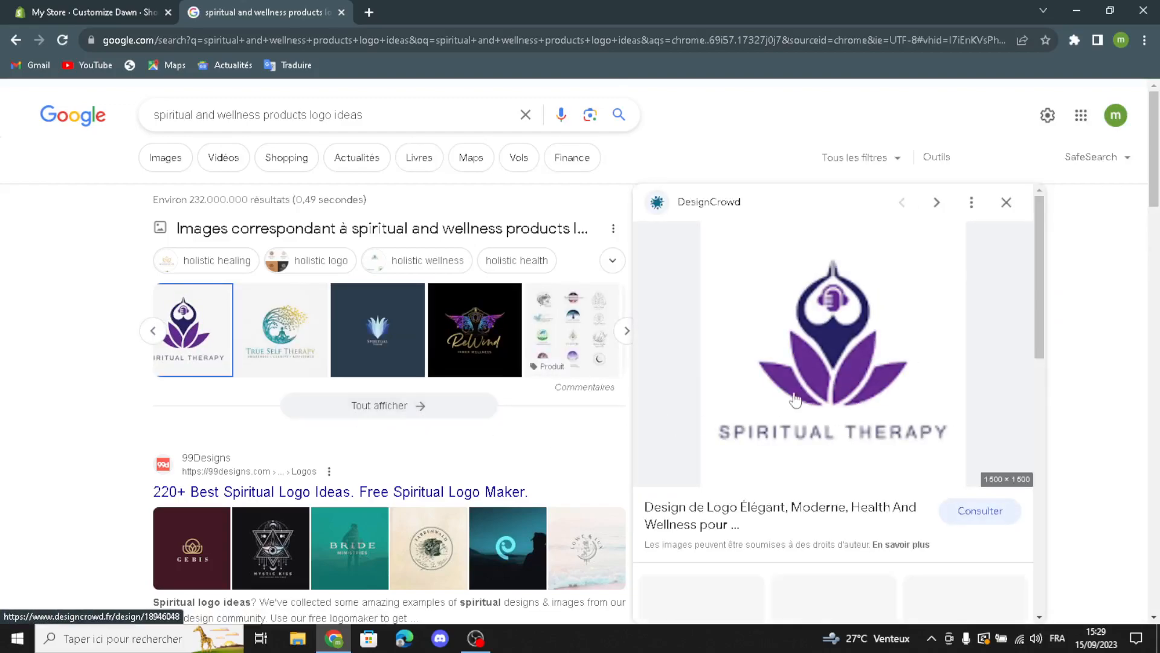
drag(831, 367, 532, 303)
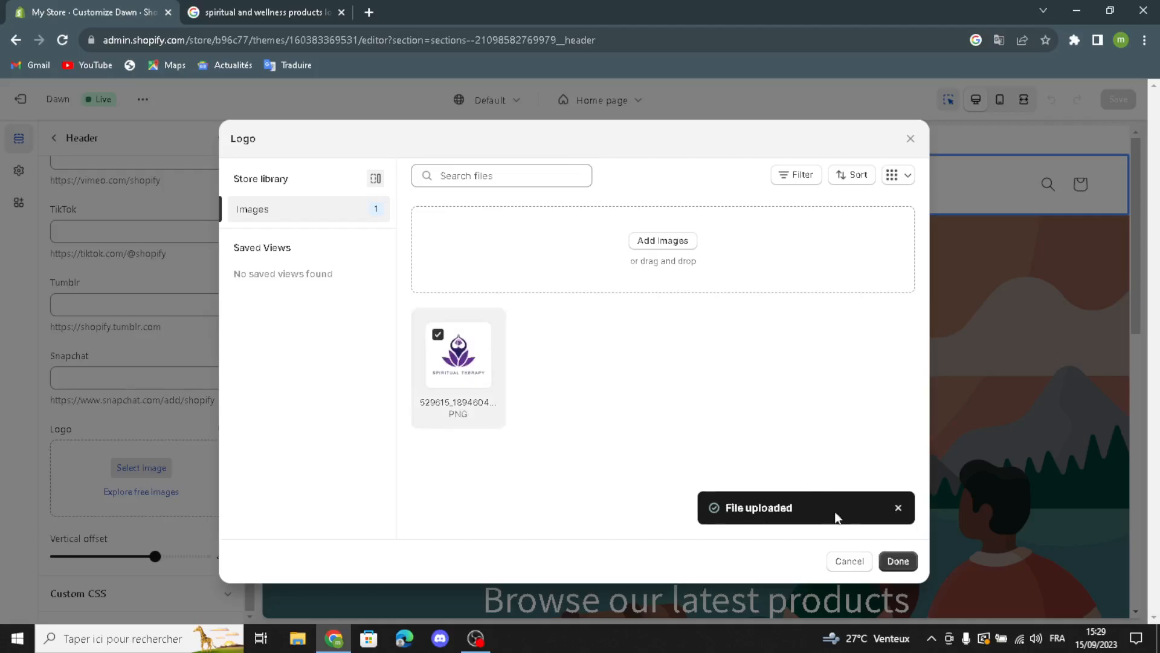
click(895, 561)
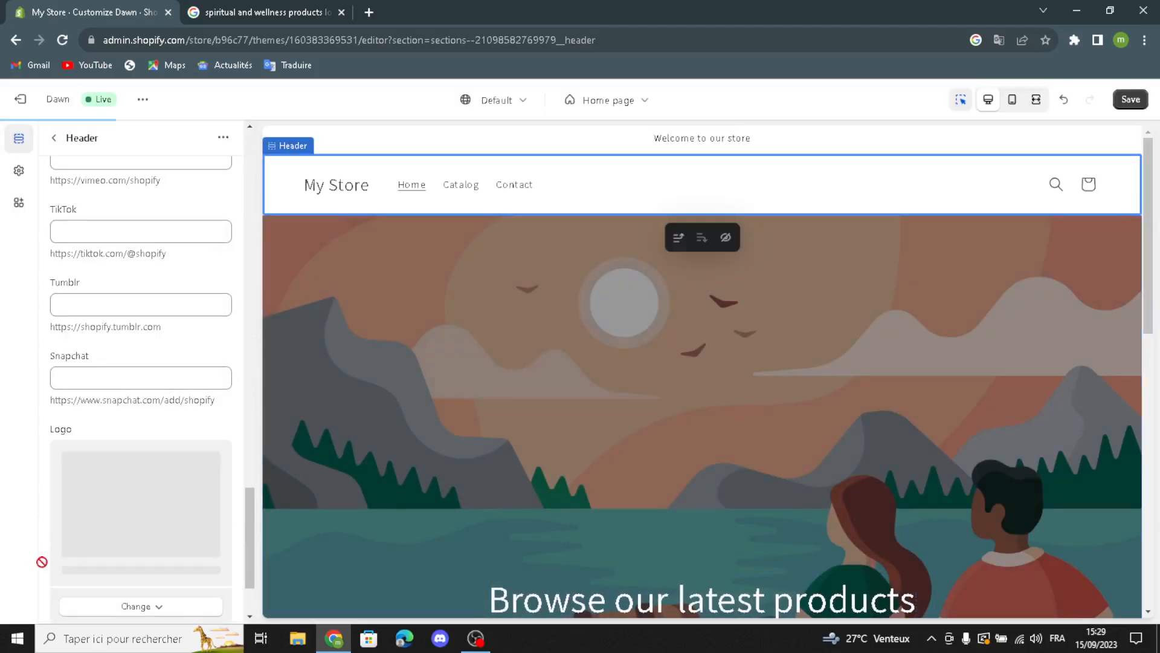
scroll(120, 544, down, 2)
scroll(119, 543, down, 2)
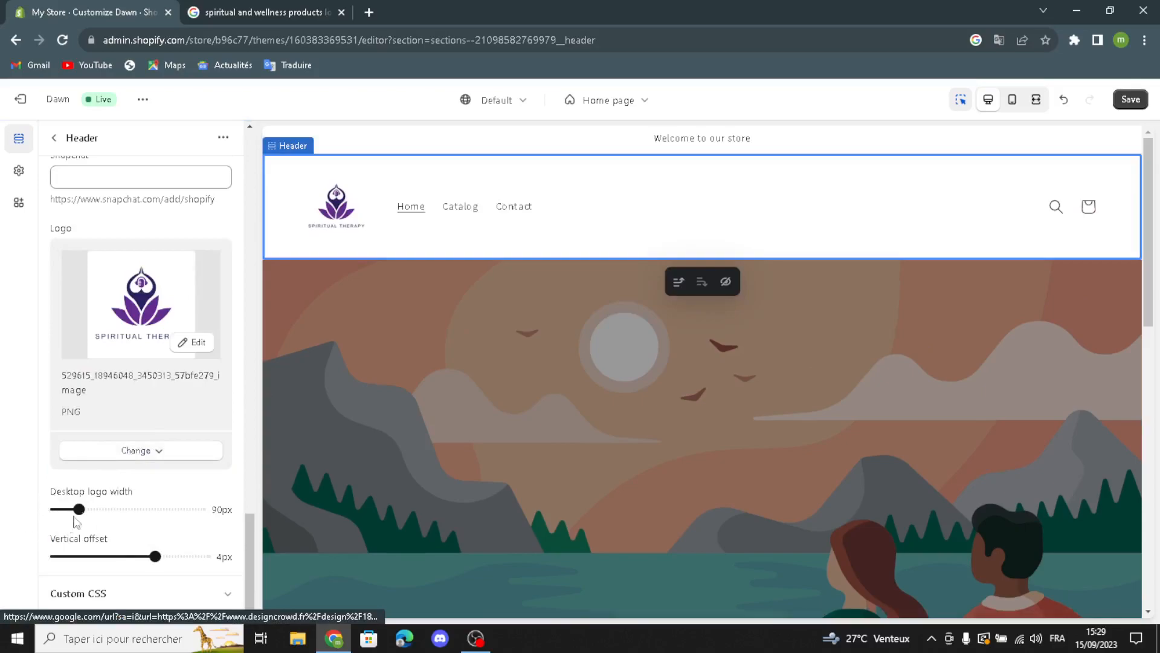
Step: Leave the header settings and open the image selection for the Image banner section's first image
scroll(166, 448, up, 10)
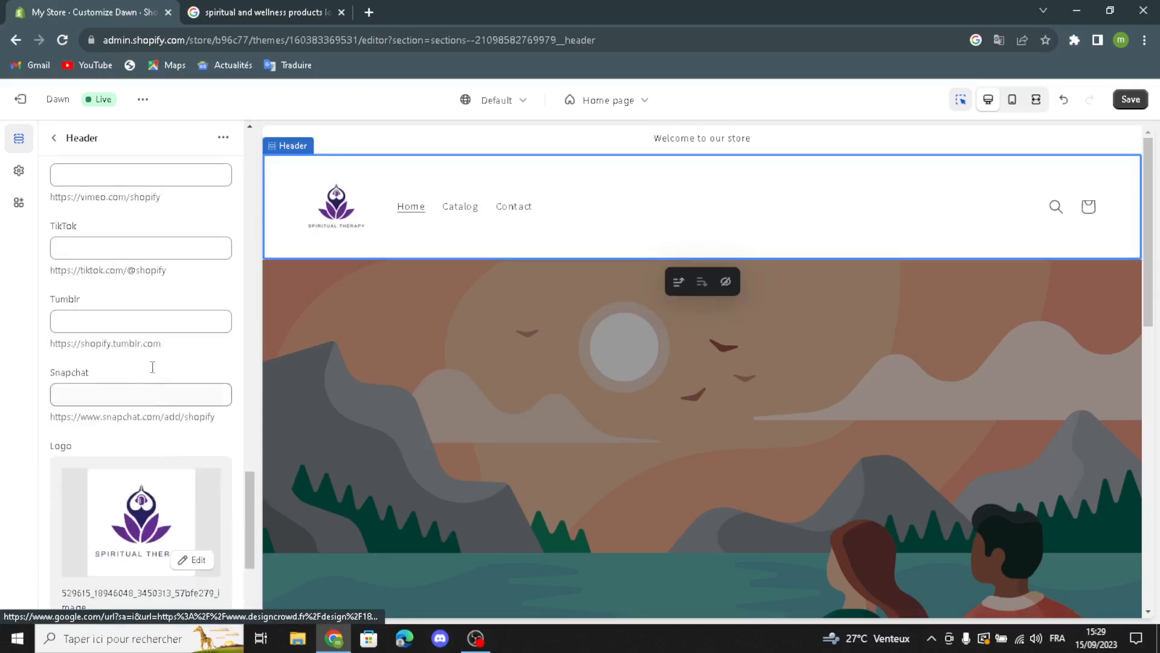
click(55, 137)
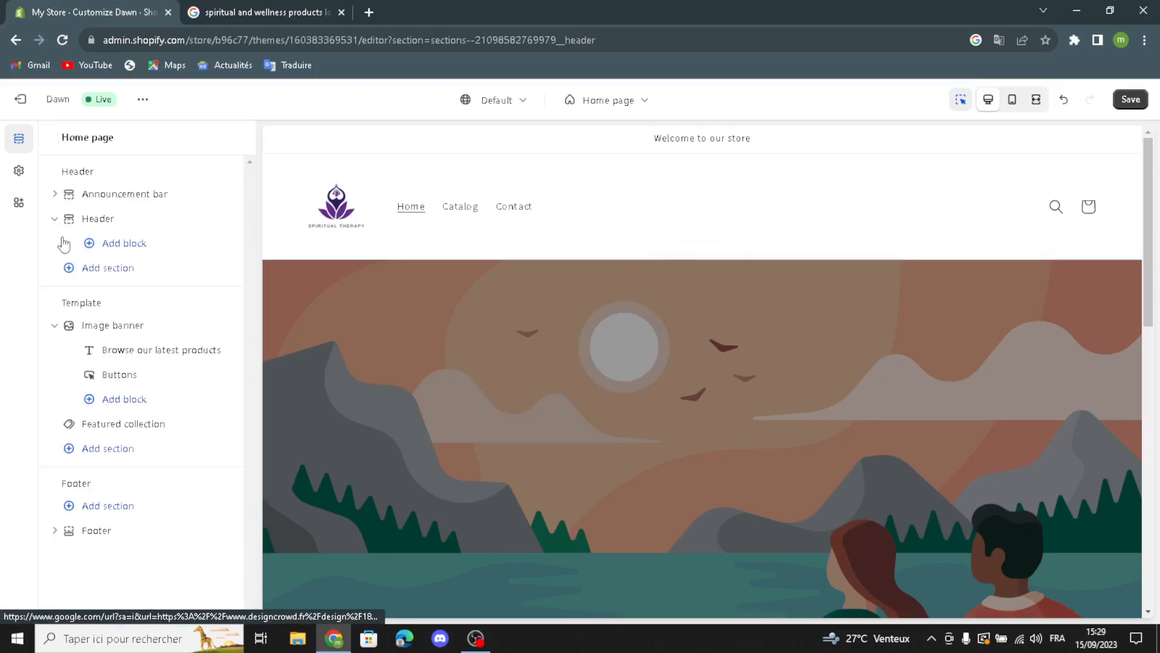
click(78, 326)
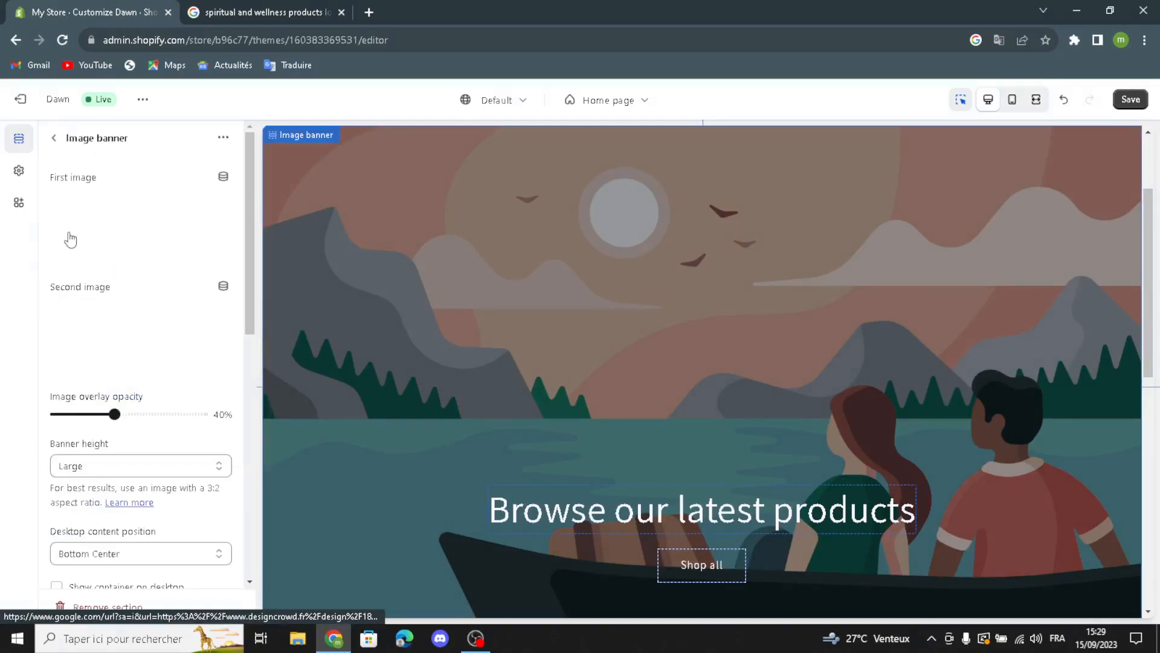
click(54, 138)
click(83, 332)
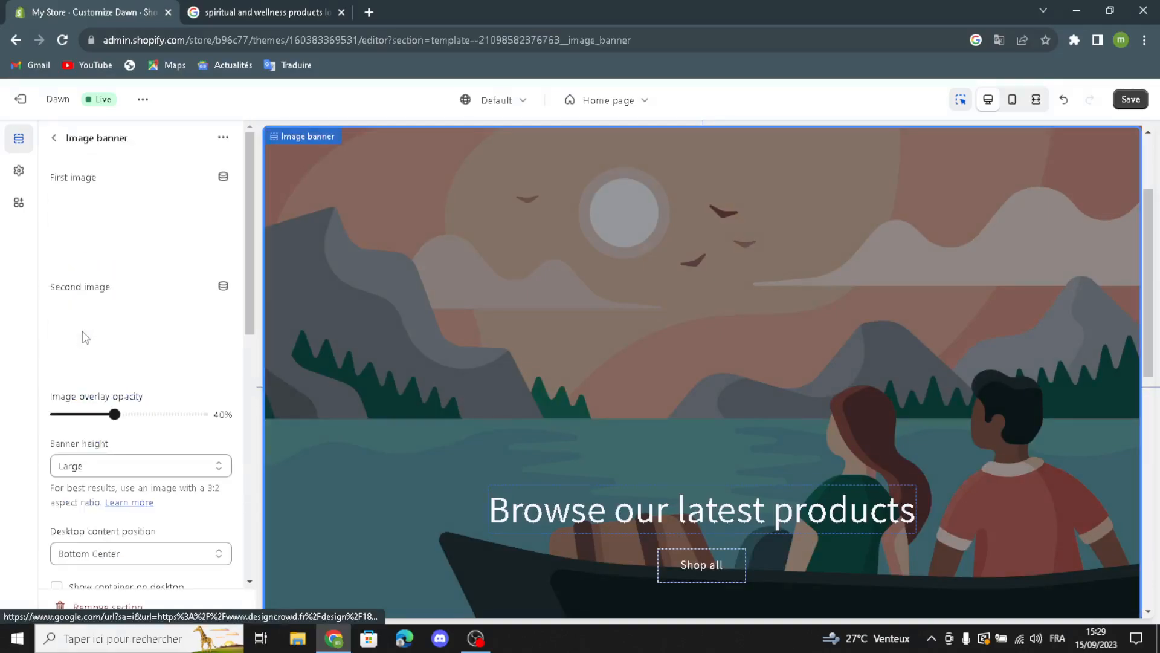
drag(81, 367, 2, 412)
click(2, 379)
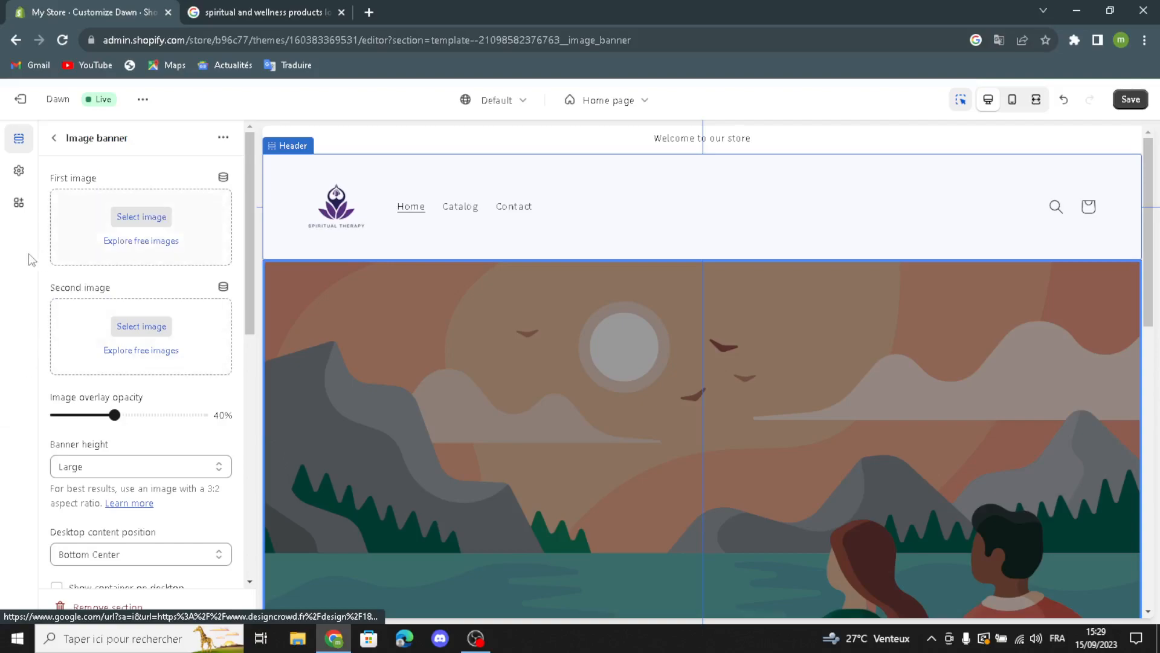
click(134, 216)
Step: Switch to the Google results tab and search Google Images for "spiritual and wellness products"
click(300, 9)
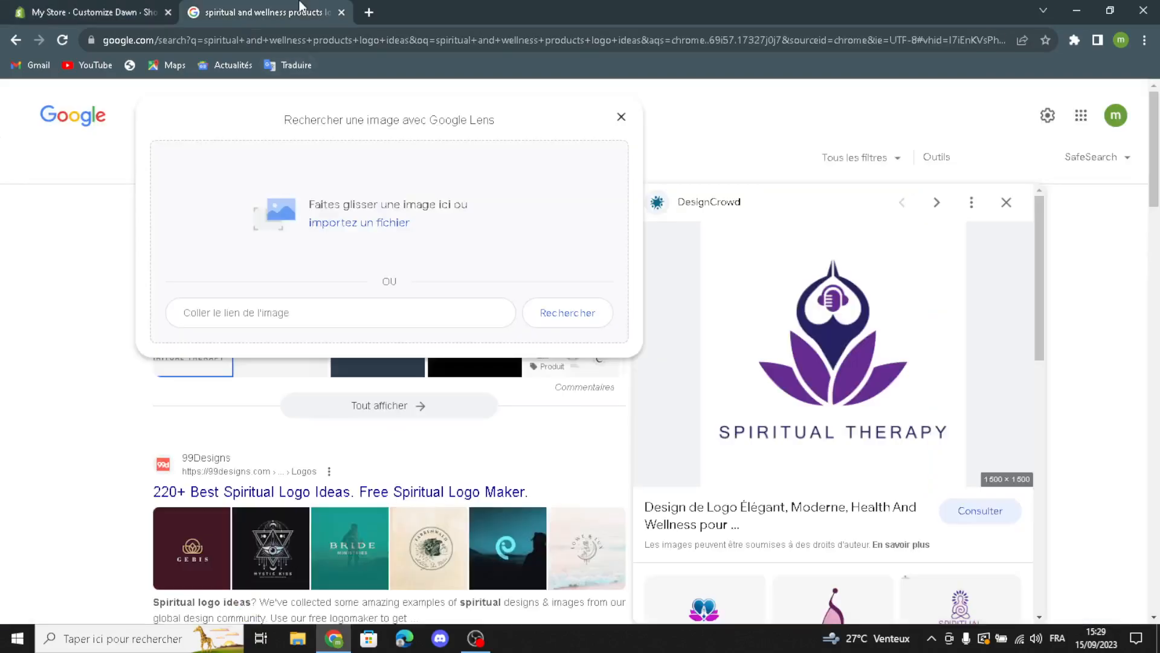
click(621, 117)
drag(364, 115, 314, 115)
key(BackSpace)
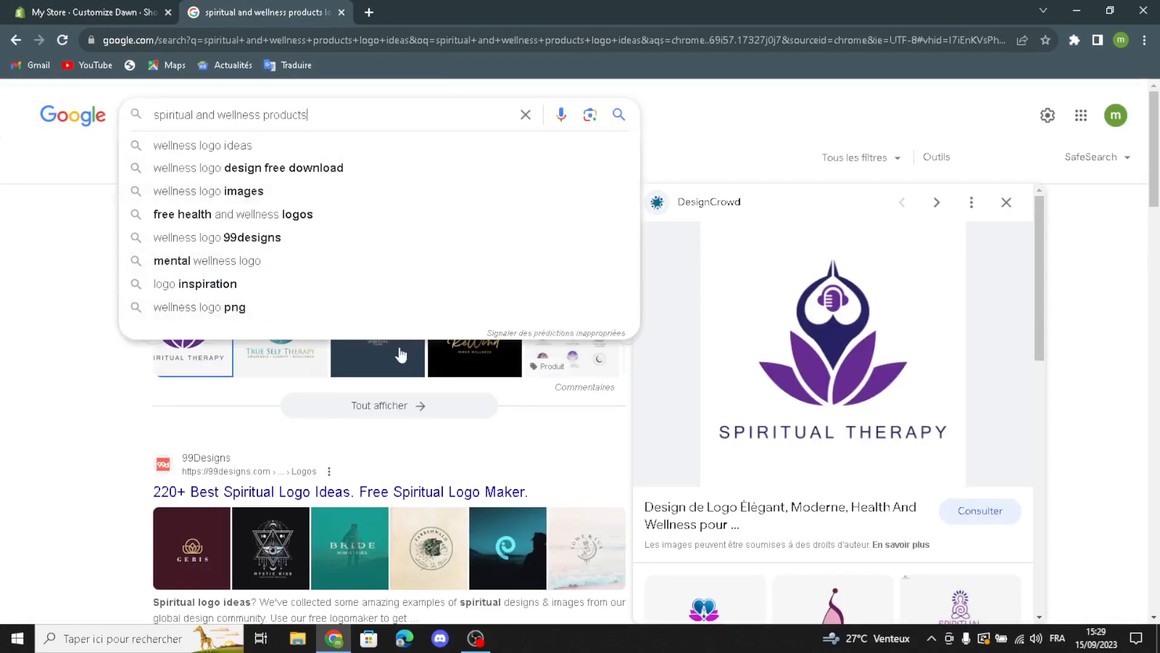
key(Return)
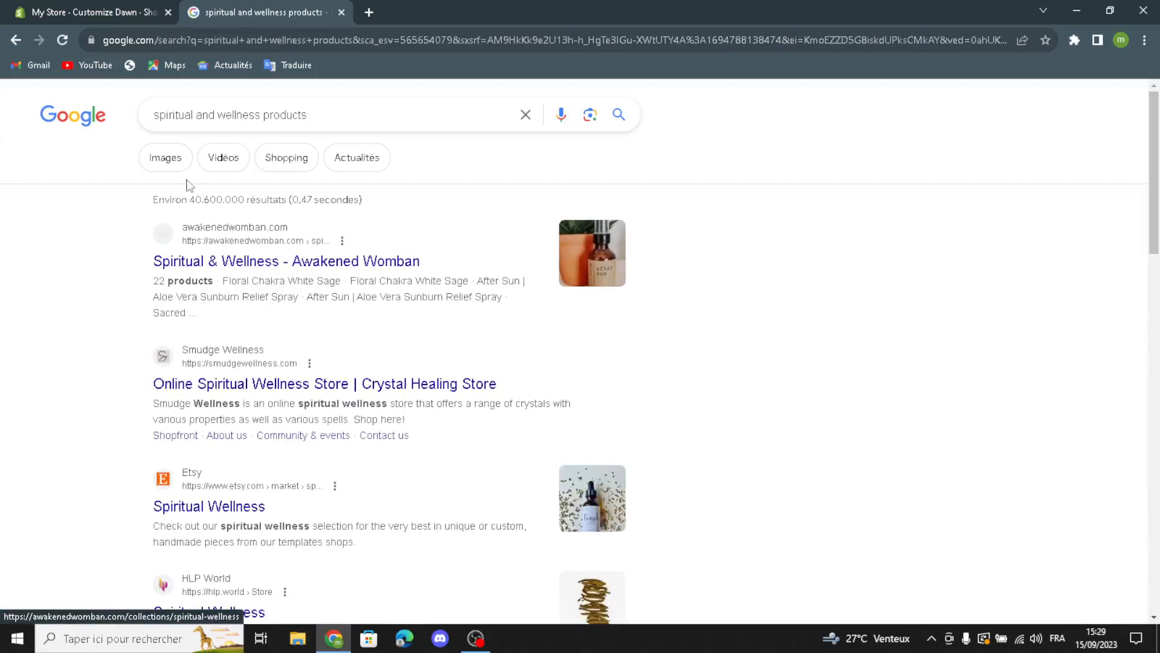
click(176, 171)
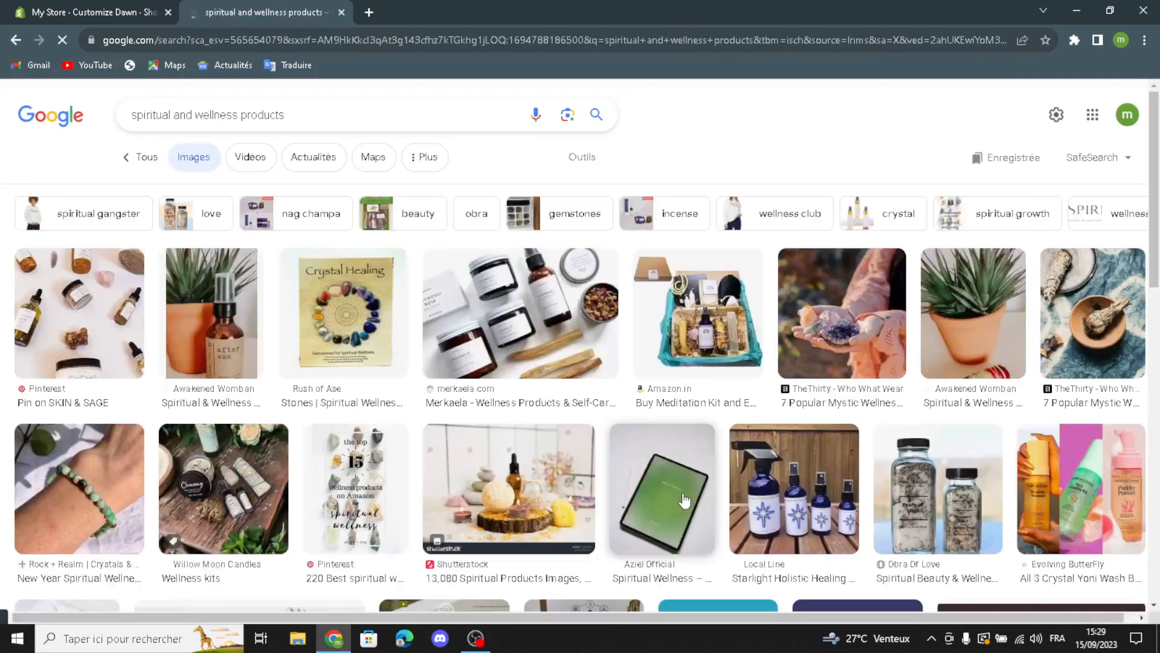
Step: Upload the "New Year's Goals: Health + Spiritual Wellness" collage from the image results and set it as the banner's first image
scroll(789, 499, down, 7)
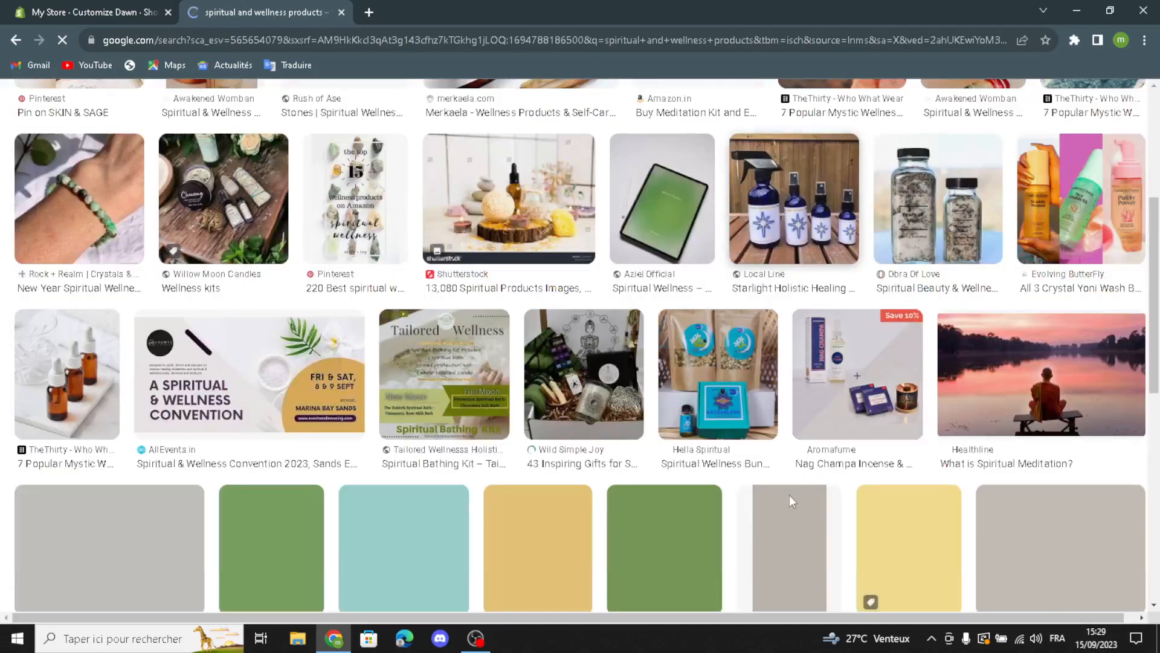
scroll(342, 361, down, 3)
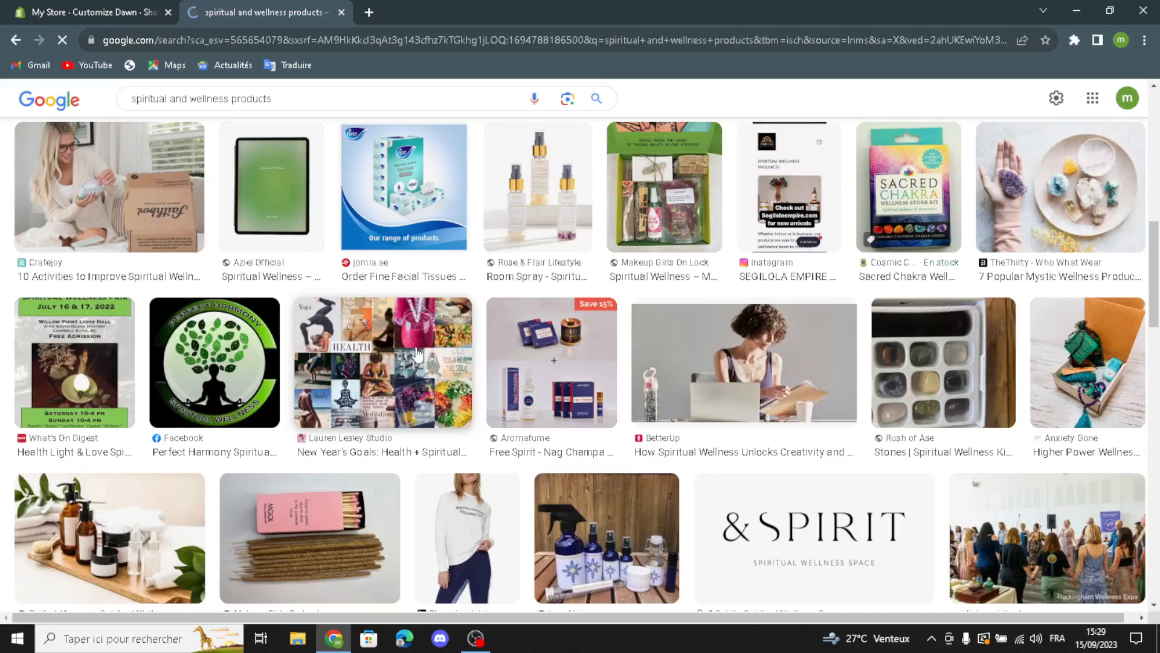
click(417, 354)
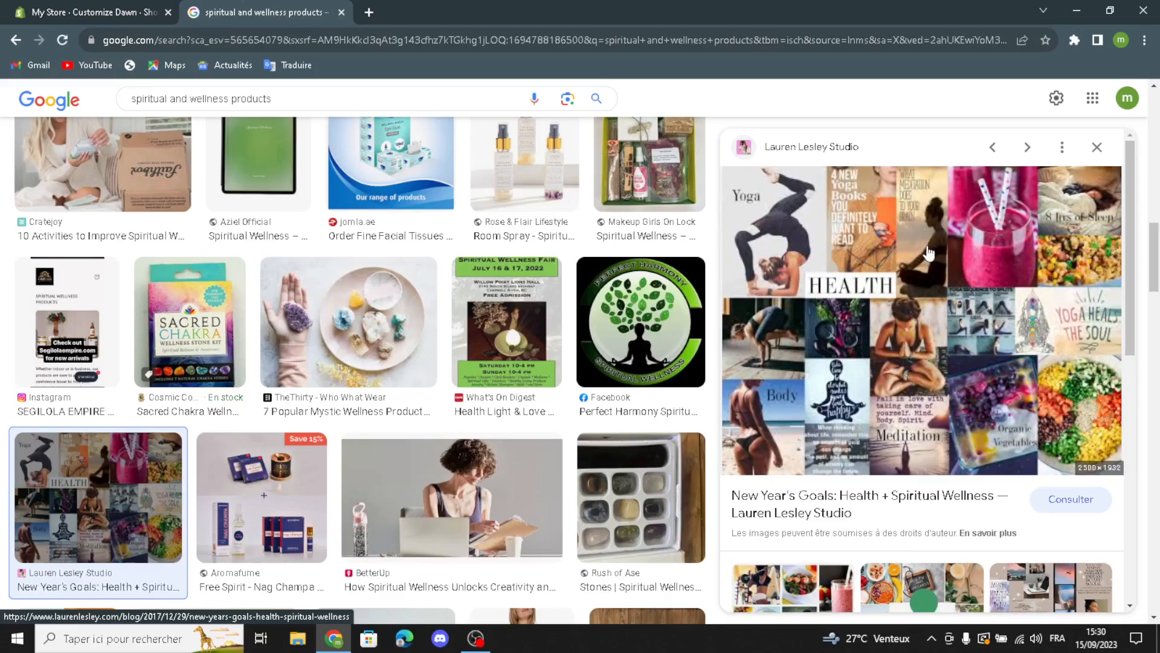
drag(933, 299, 627, 356)
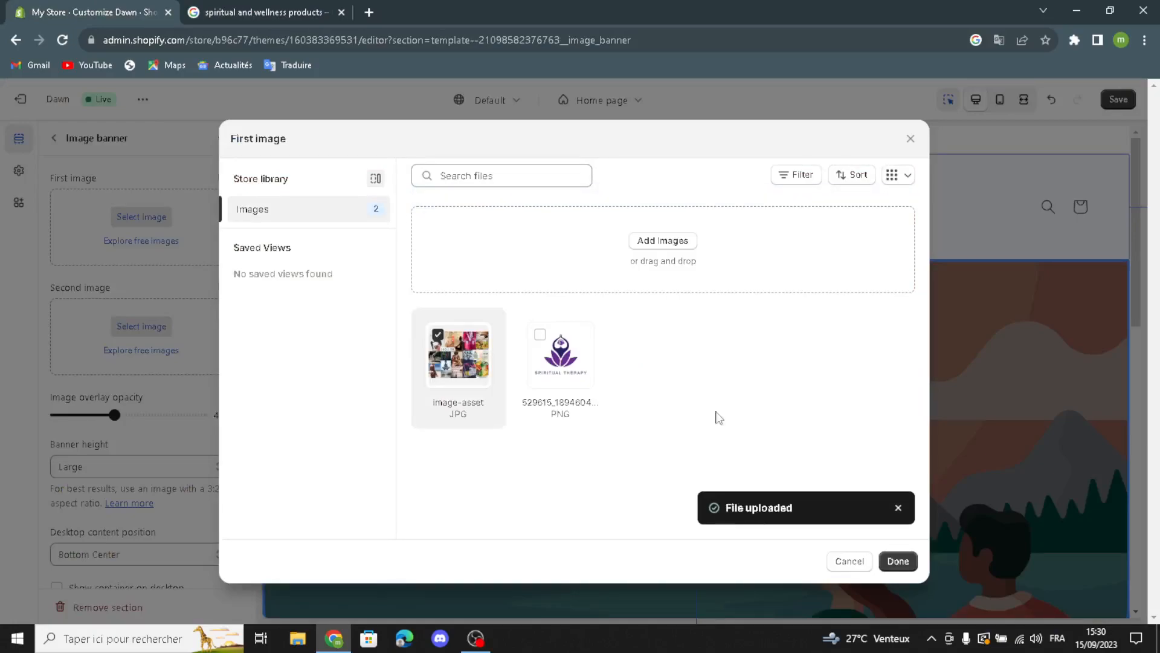
click(898, 559)
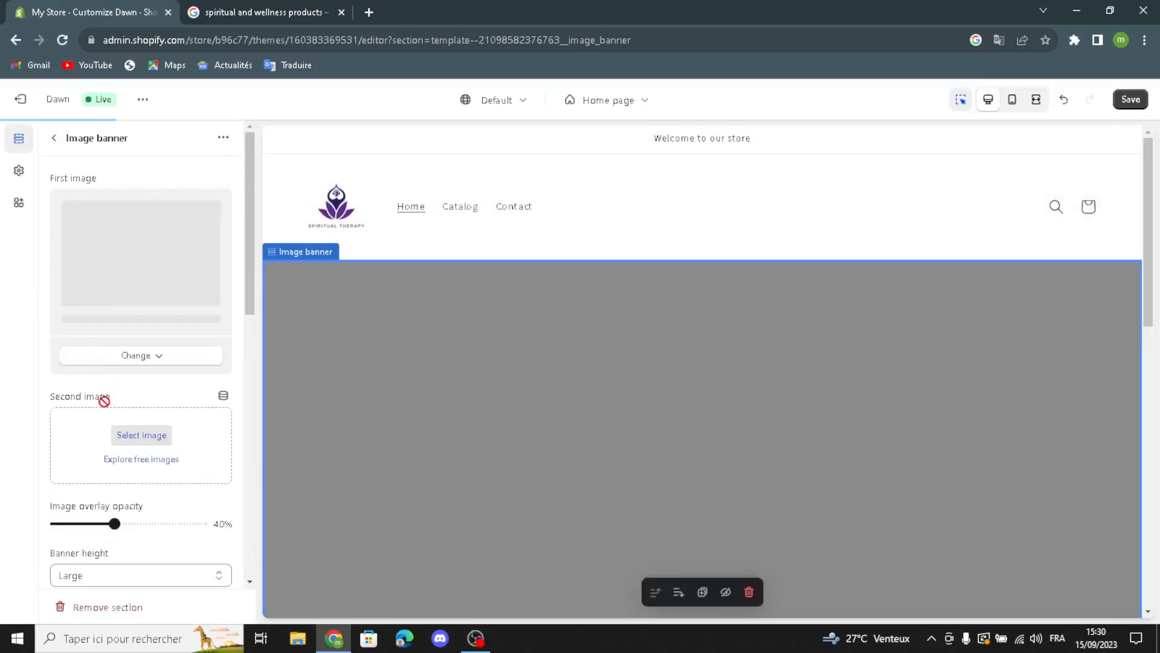
scroll(88, 554, down, 1)
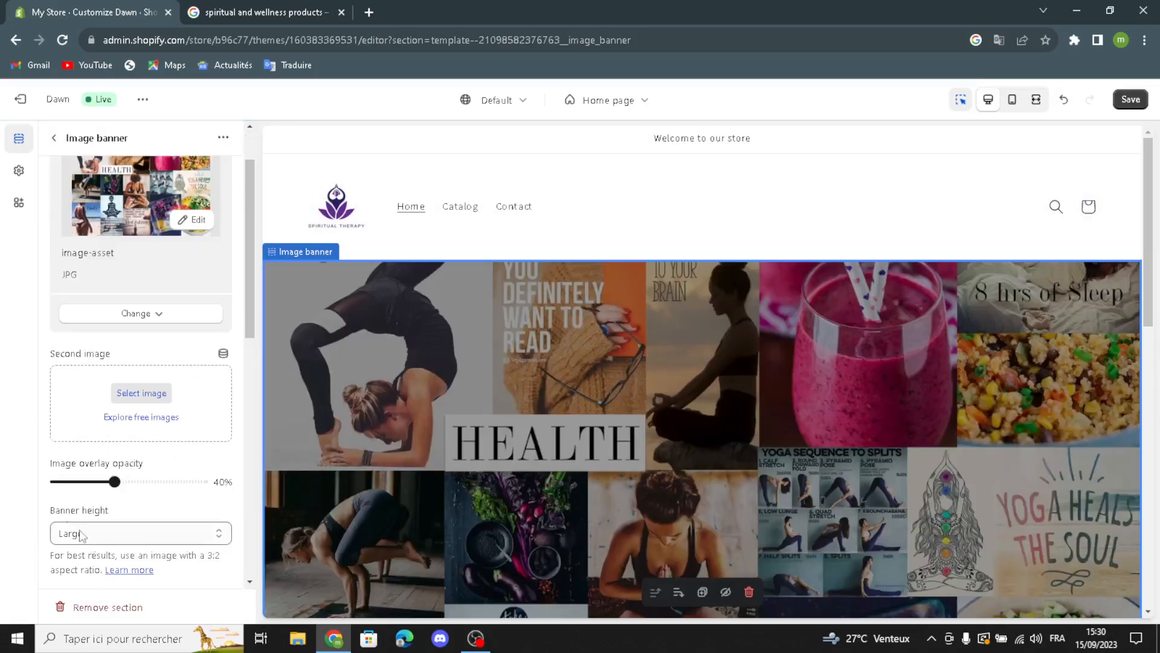
Step: Show the image banner's container on desktop, with Large banner height, Bottom Center content position and Center content alignment
scroll(101, 543, down, 1)
click(93, 466)
click(96, 468)
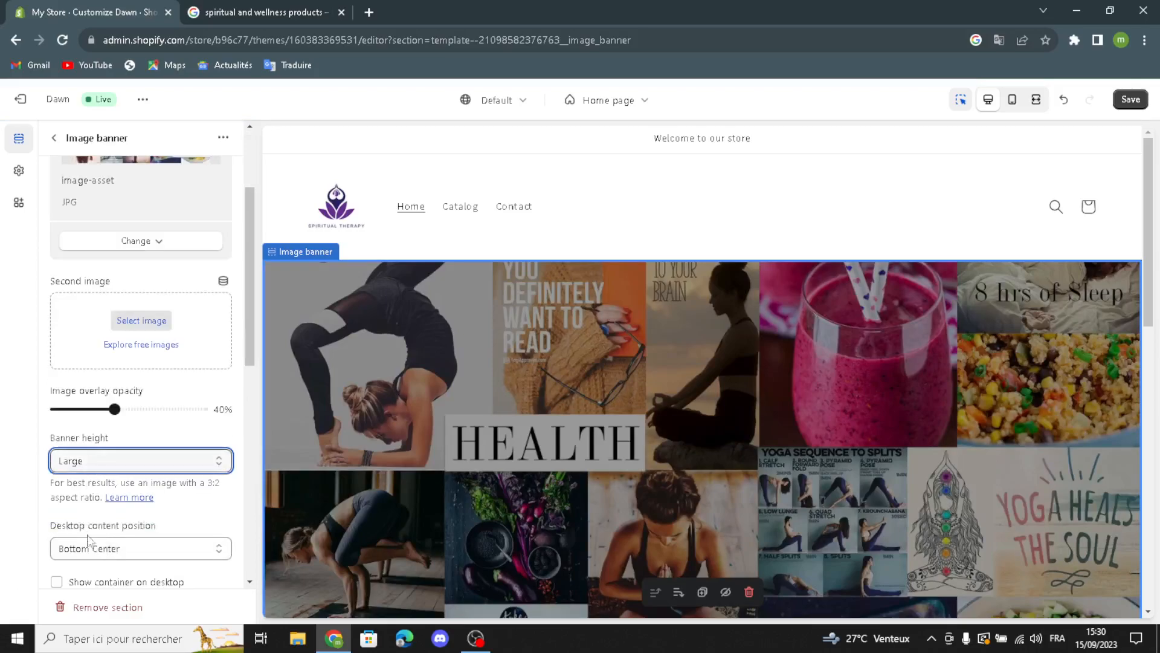
click(80, 554)
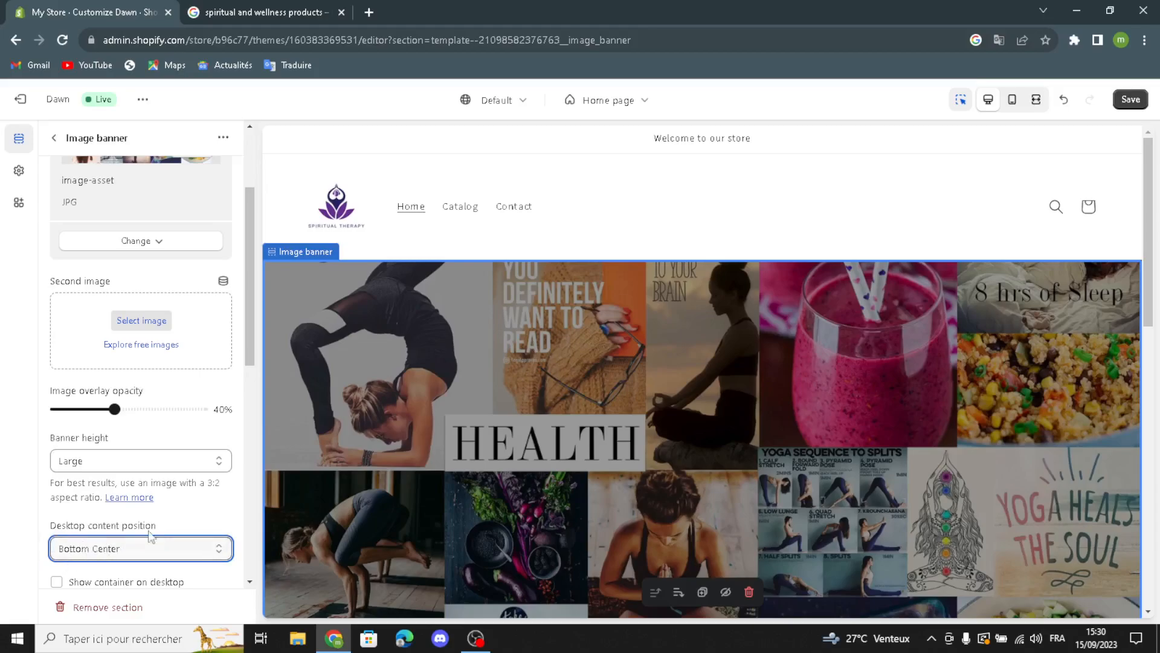
scroll(167, 555, down, 1)
click(56, 509)
scroll(88, 527, down, 1)
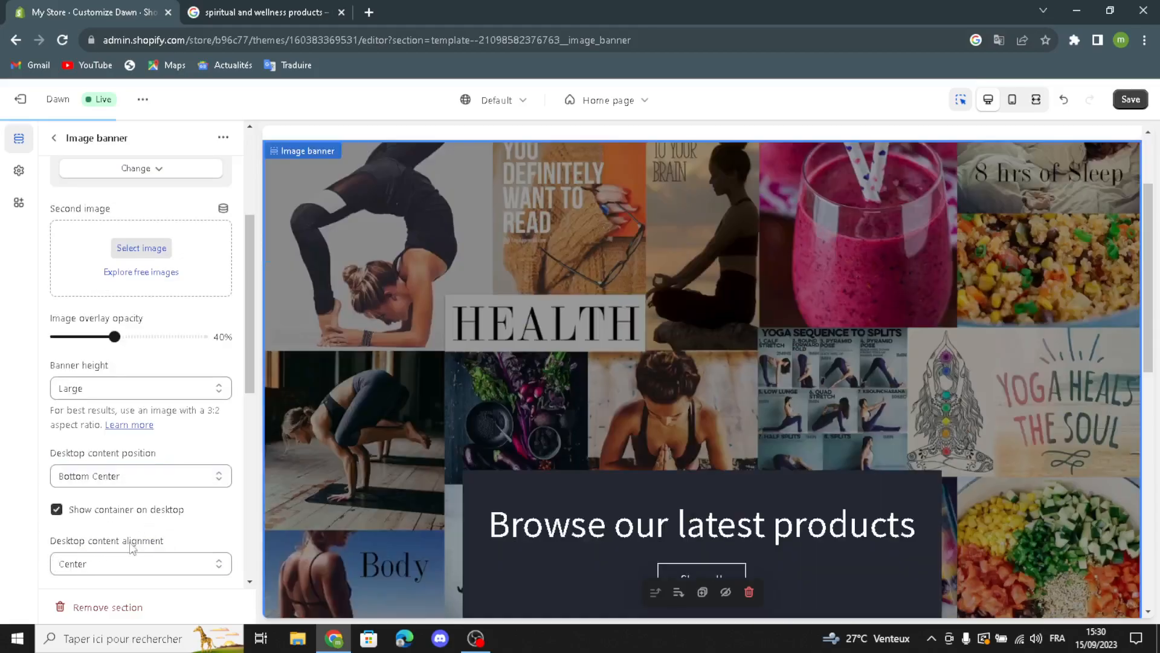
click(90, 492)
click(91, 521)
Step: Enable stacked images and the container on mobile for the image banner, and return to the home page's section list
scroll(121, 559, down, 4)
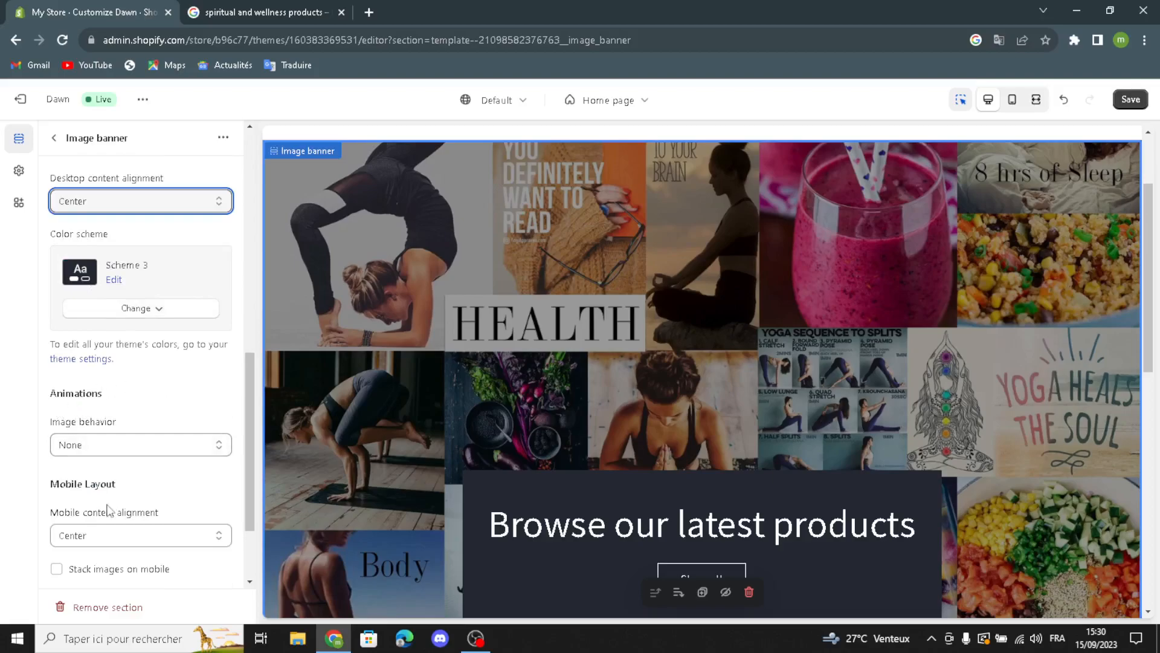
scroll(110, 508, down, 1)
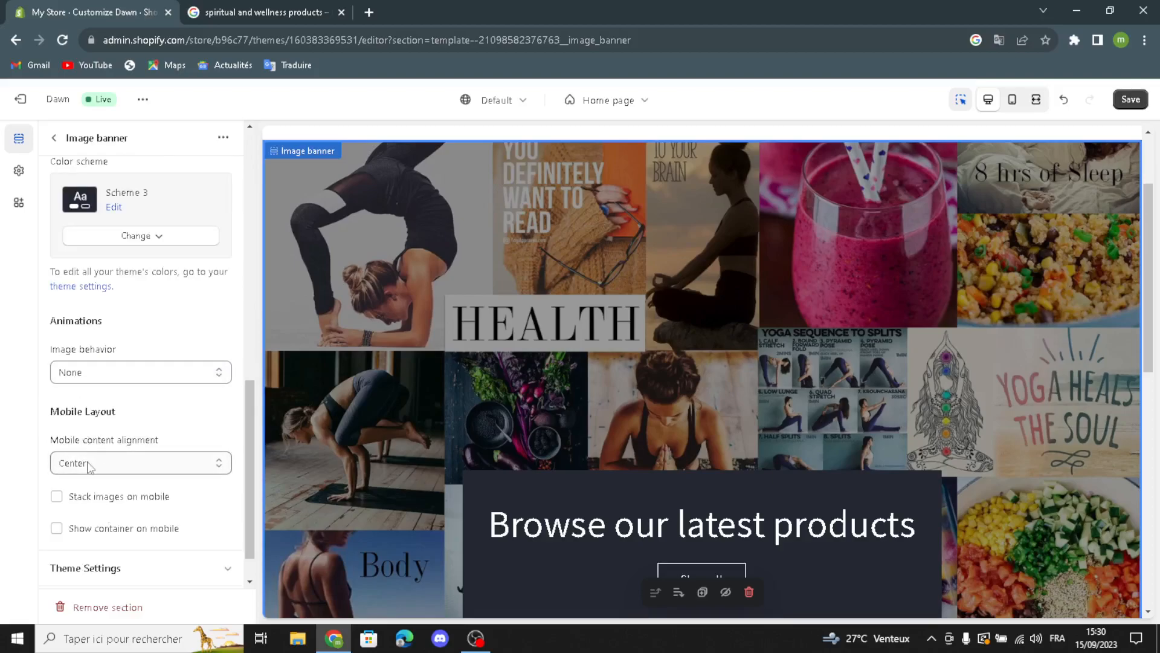
click(57, 497)
click(58, 530)
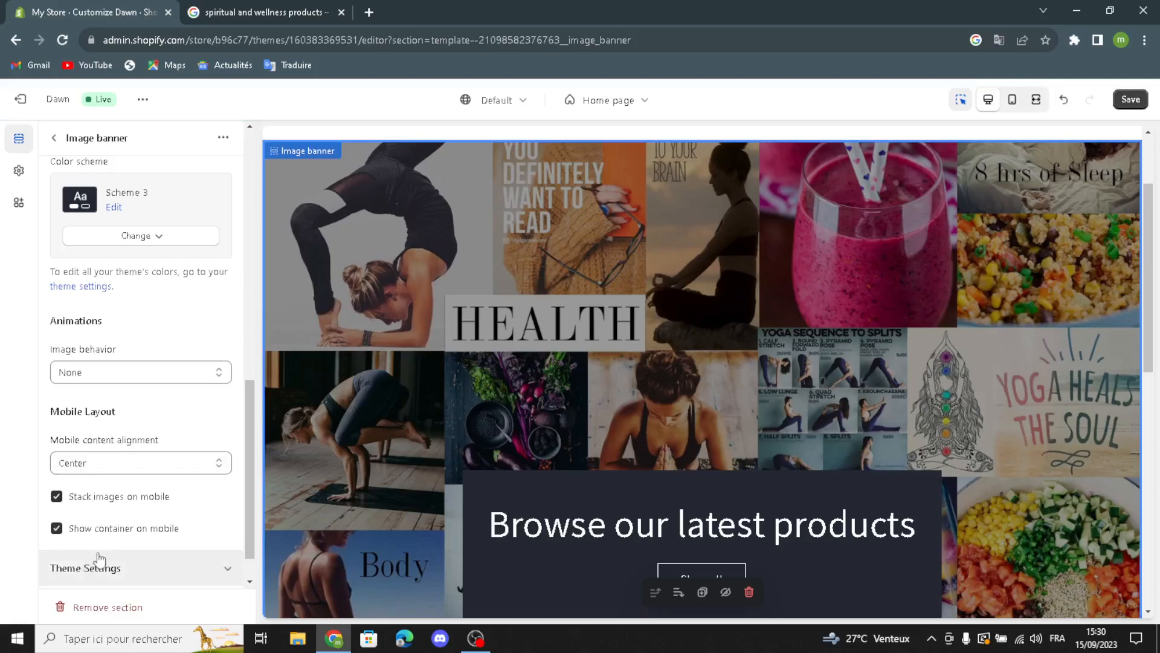
click(54, 138)
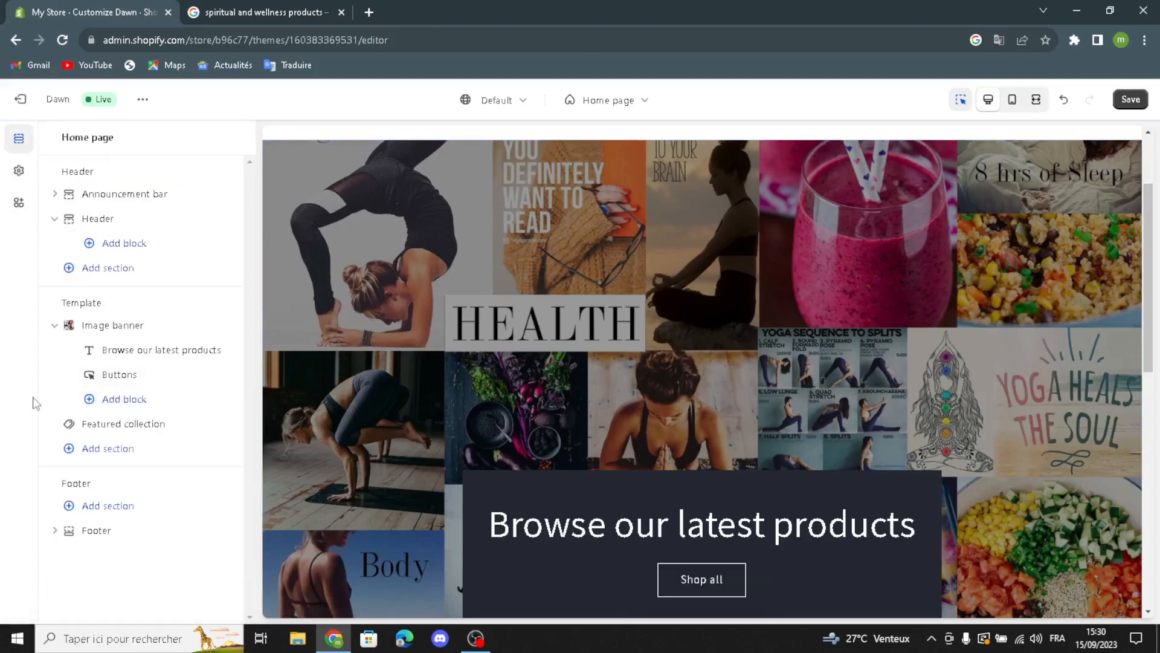
Step: Generate the banner heading from the description "spiritual and wellness products" and use "Experience Holistic Wellness with Our Spiritual and Wellness Products."
click(121, 351)
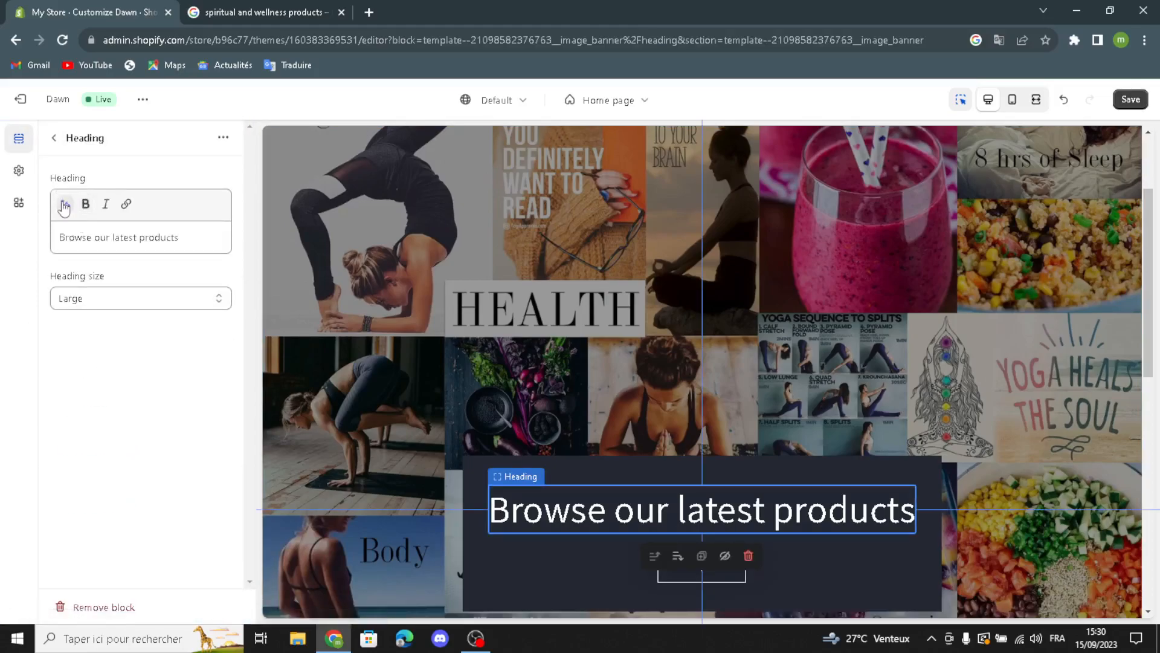
click(64, 205)
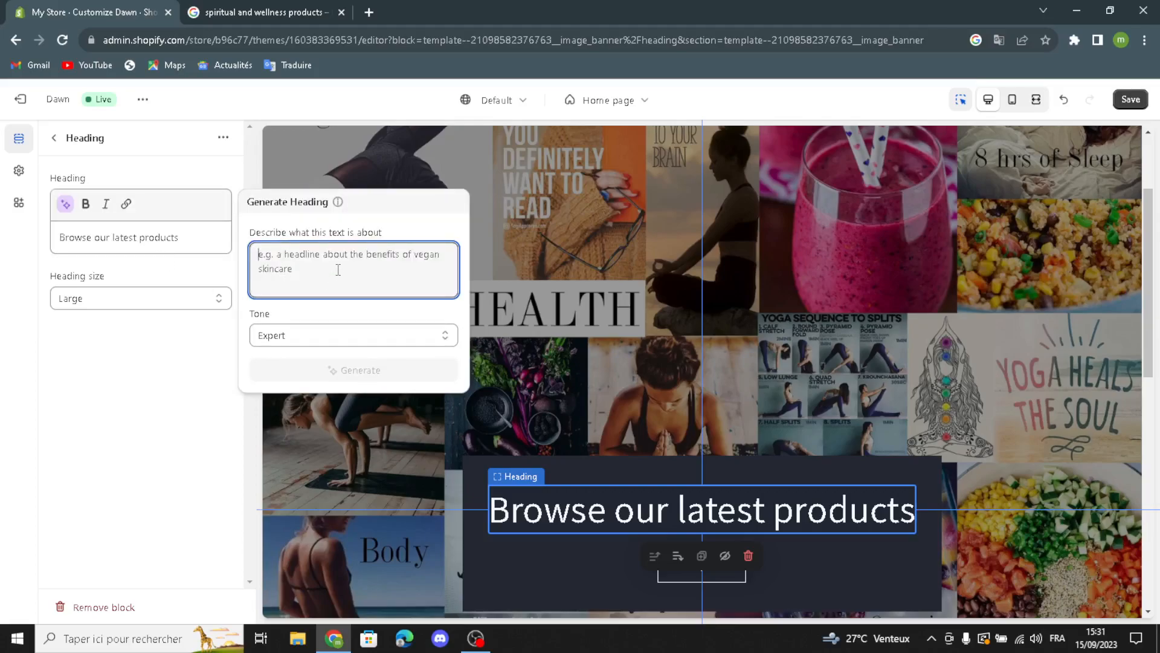
text(sp)
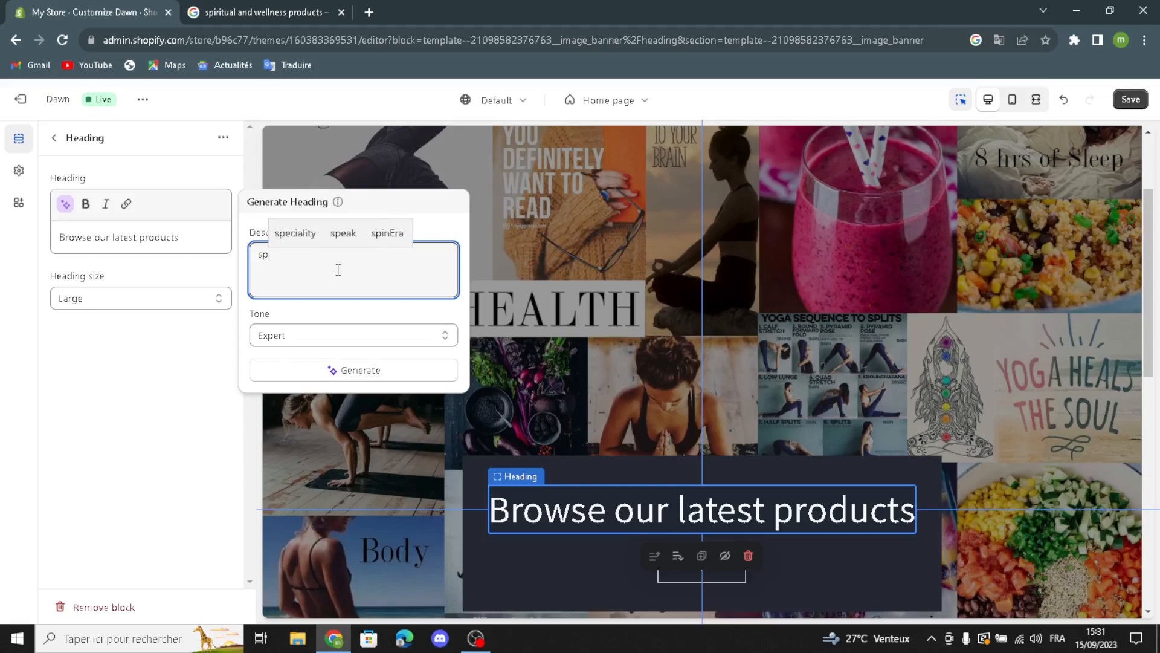
text(i)
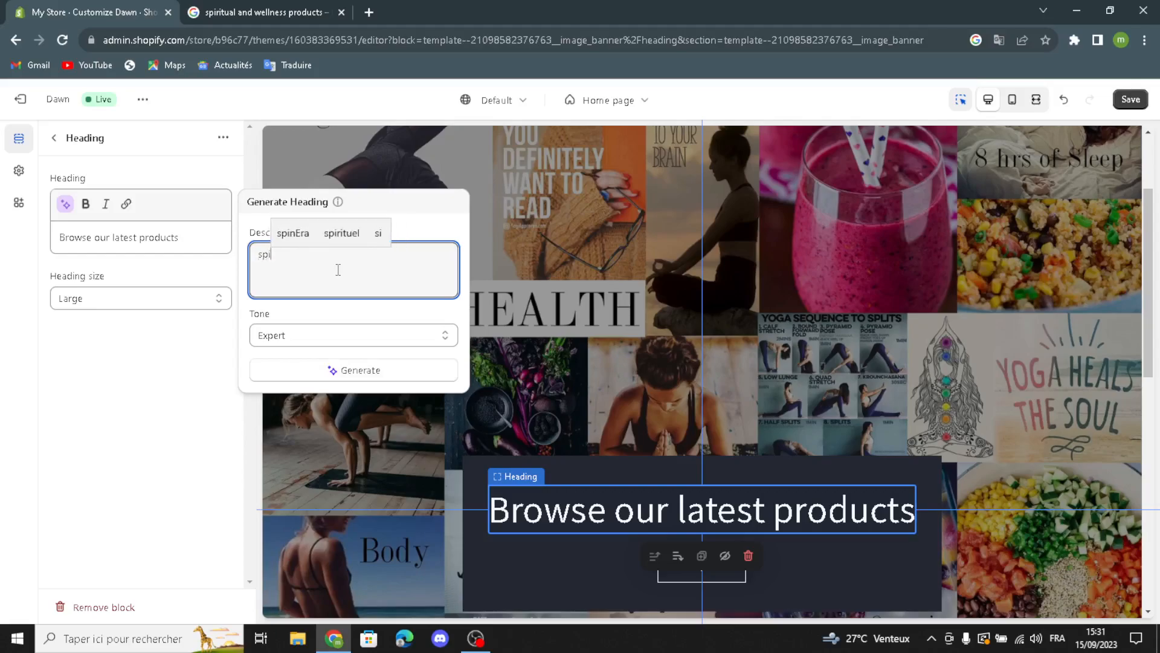
text(ritual and wellne)
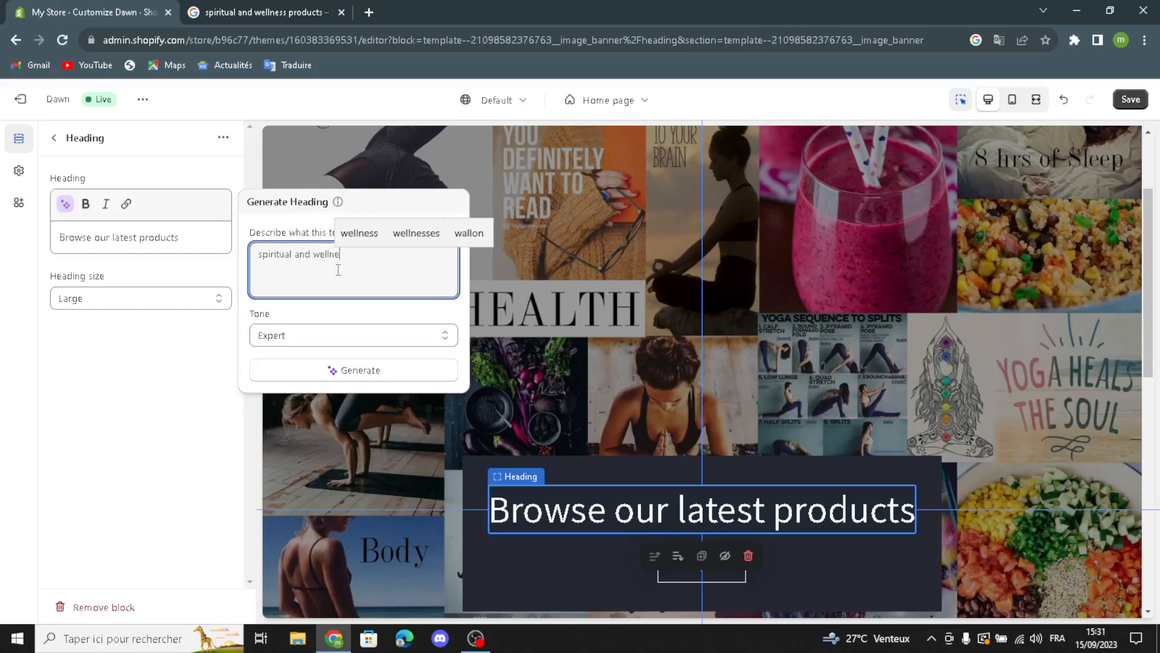
text(ss pro)
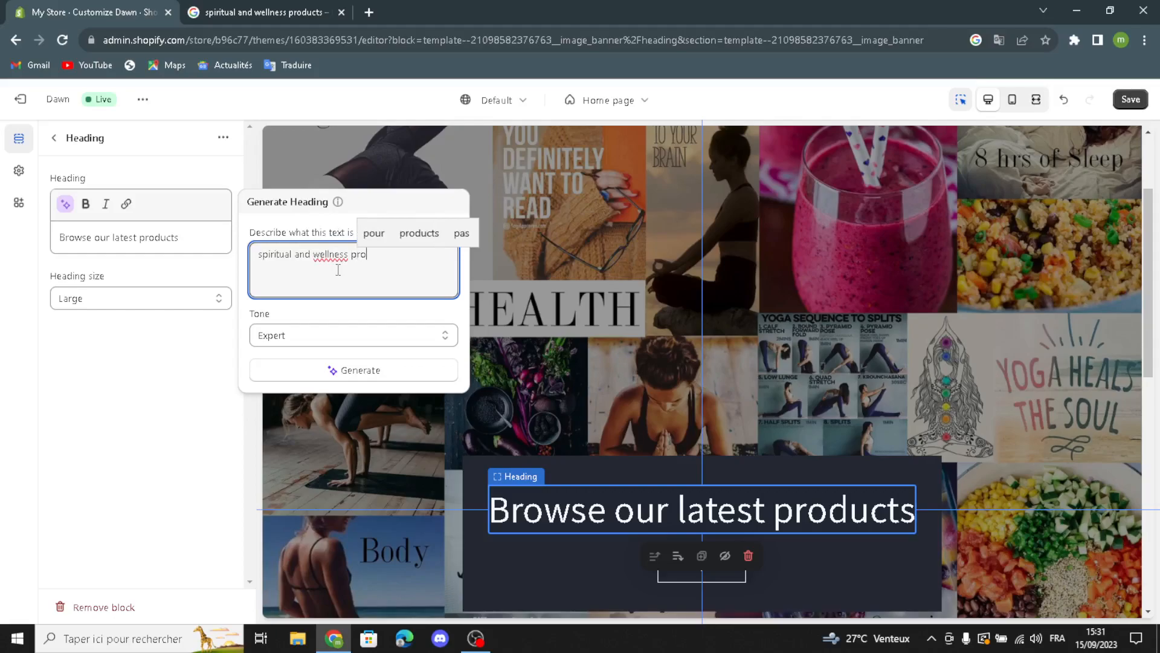
text(duct)
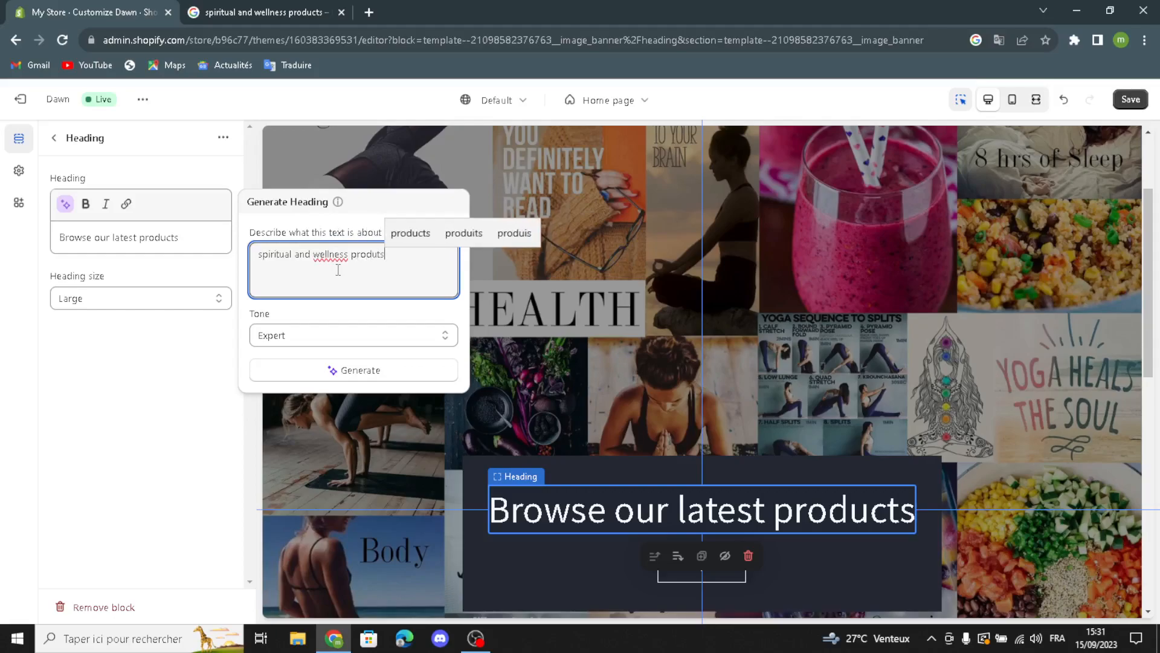
text(s)
click(406, 234)
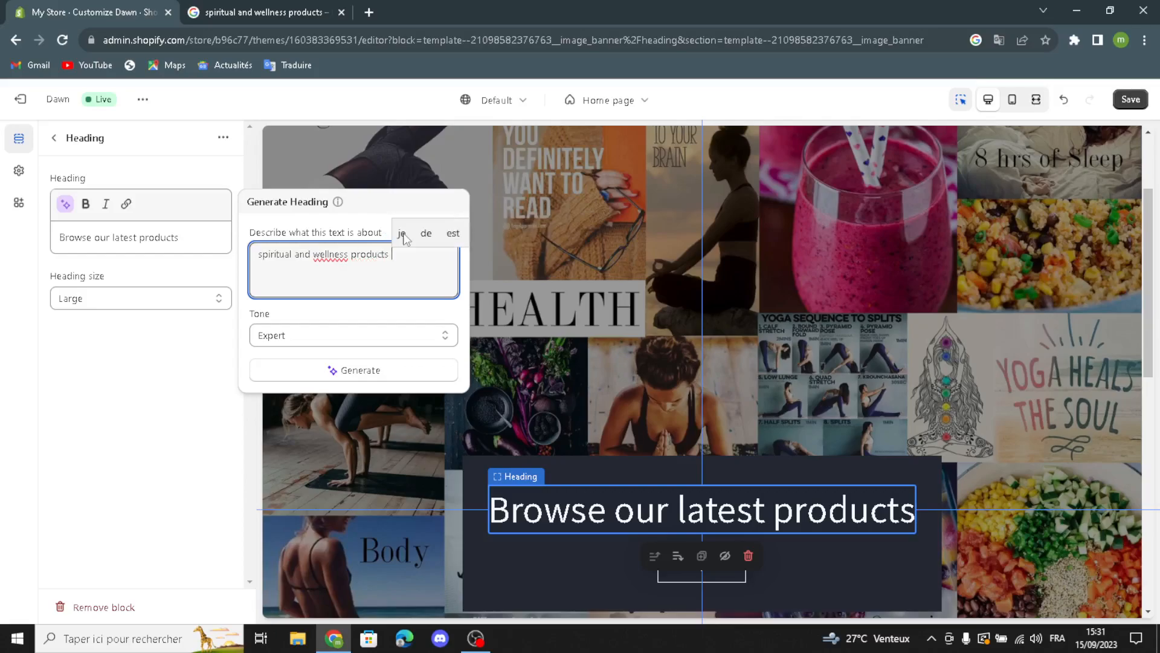
click(313, 367)
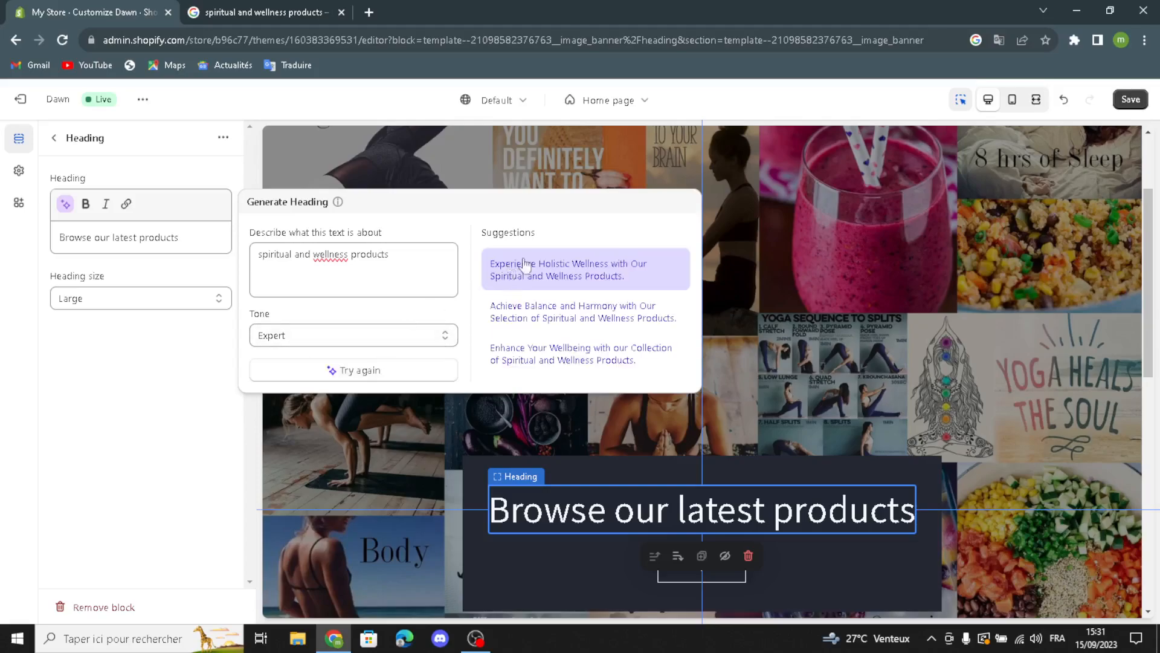
click(546, 264)
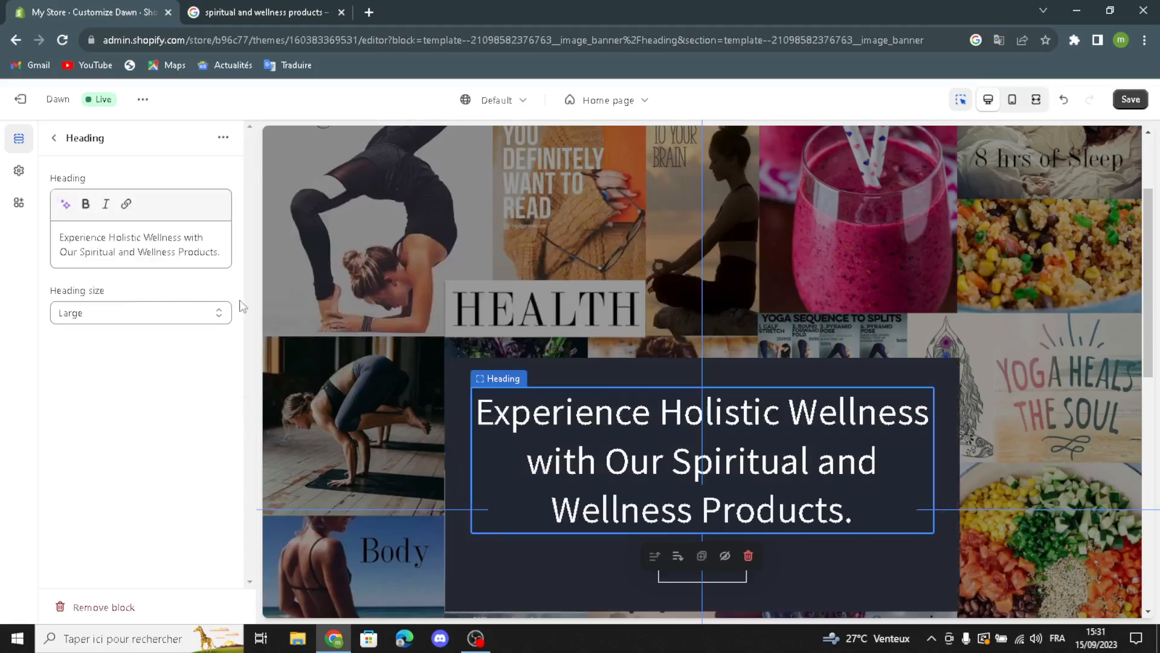
Step: Set the banner heading's size to Medium and return to the home page's section list
click(177, 315)
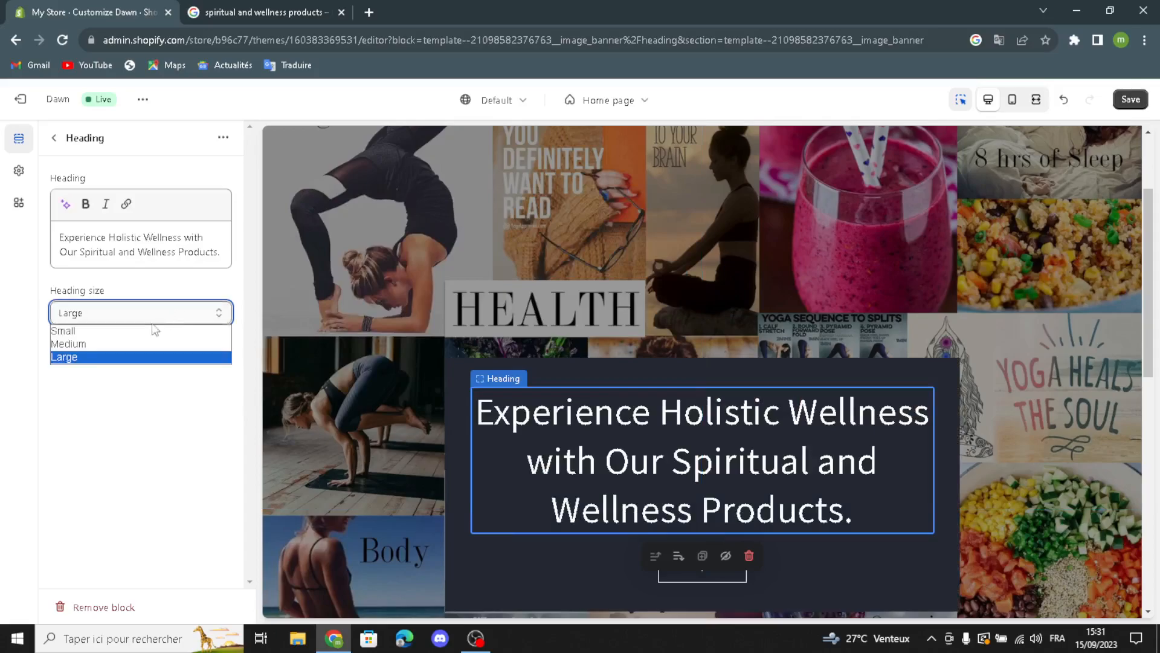
click(143, 344)
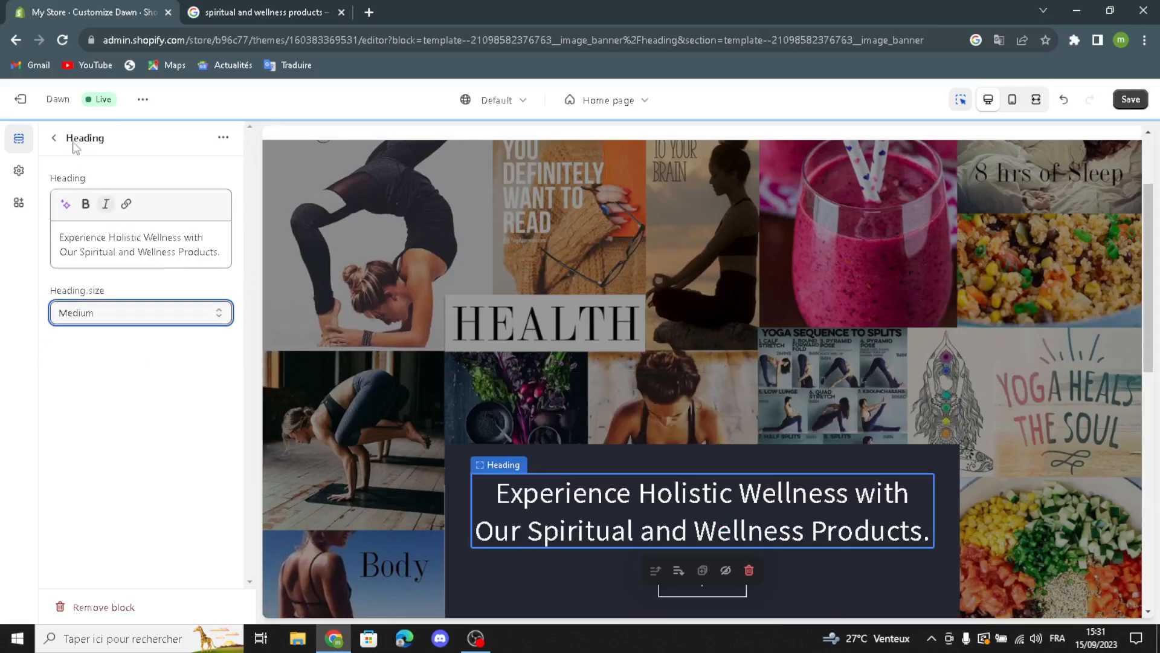
click(55, 139)
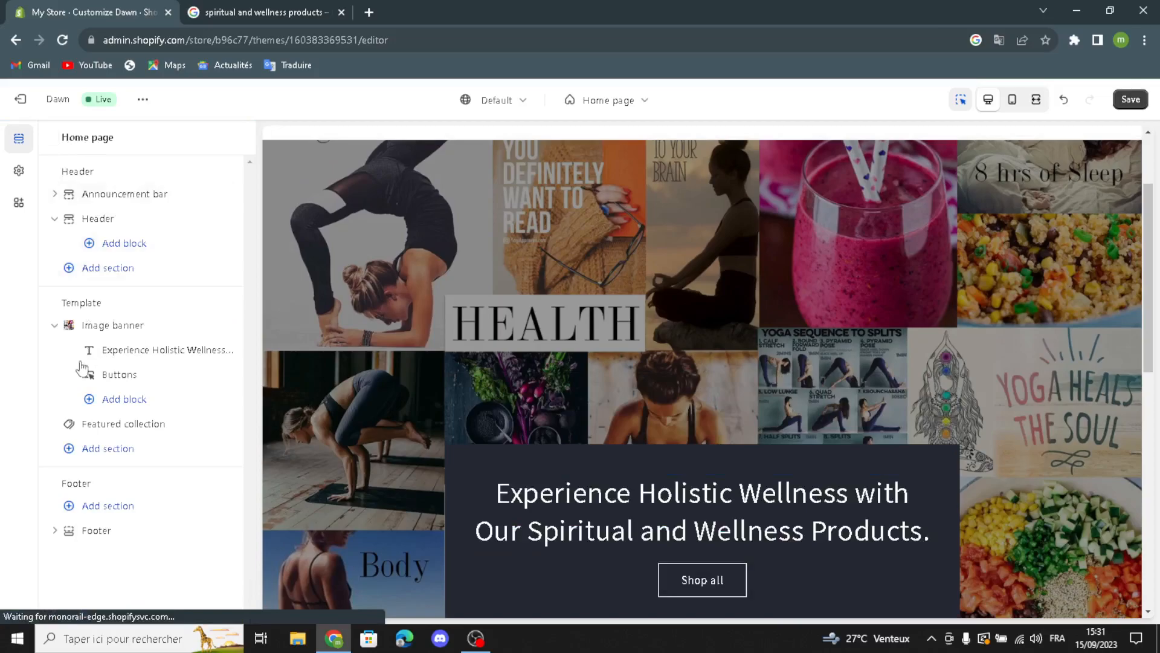
Step: Review the label and link settings of the banner's Buttons block and return to the section list
click(105, 375)
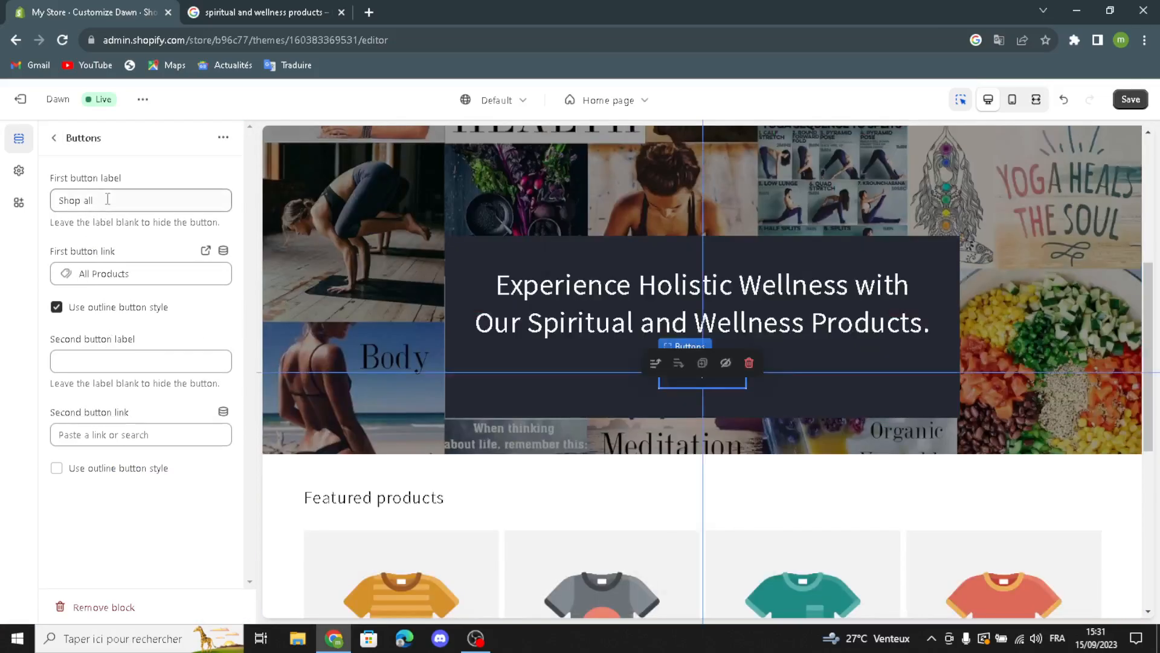
click(101, 199)
mouse_move(101, 198)
mouse_down()
mouse_move(63, 201)
mouse_move(102, 203)
mouse_up()
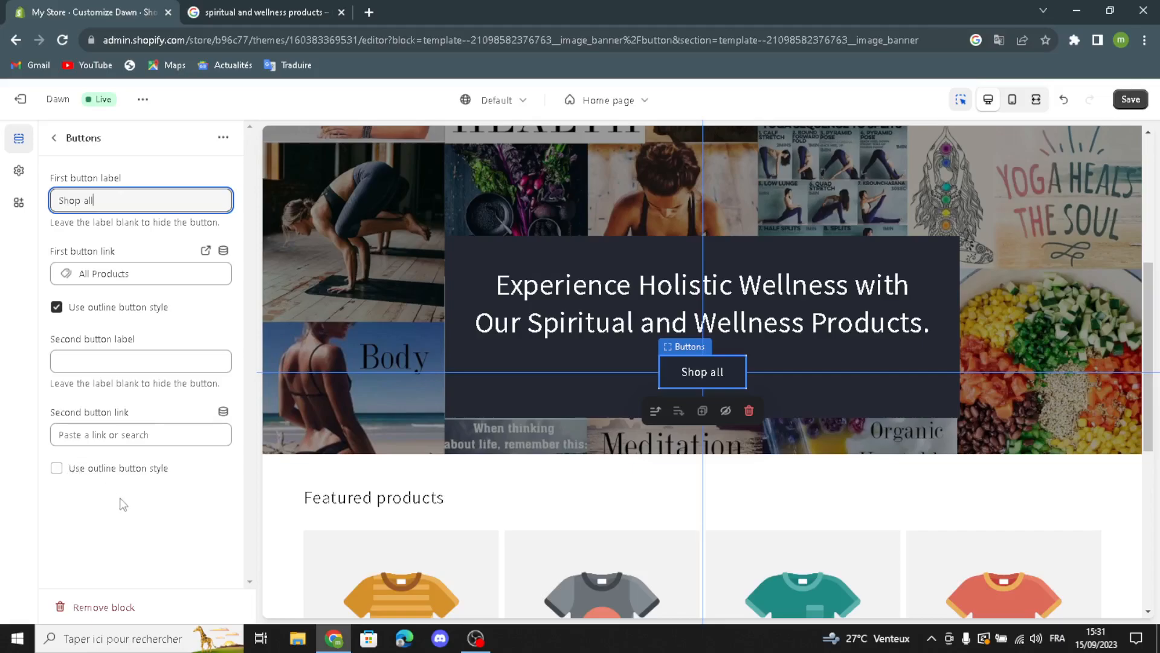
click(56, 142)
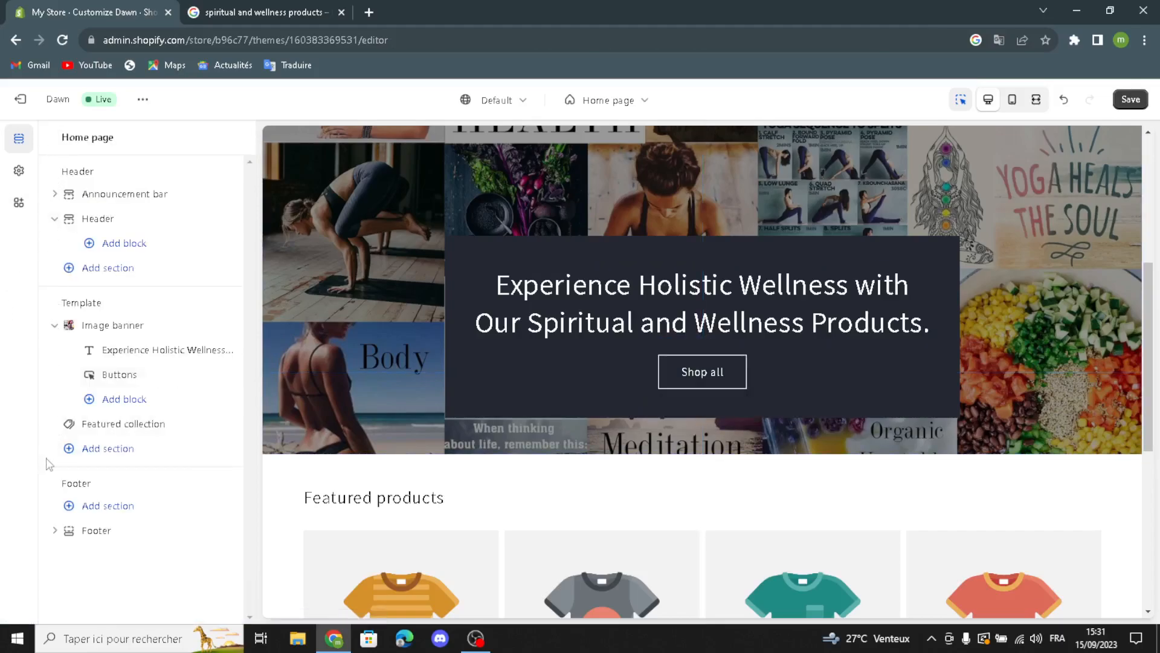
Step: Generate the Featured collection heading from "spiritual and wellness products", using "Discover a Balanced Life with Spiritual and Wellness Products." at size Small
click(101, 429)
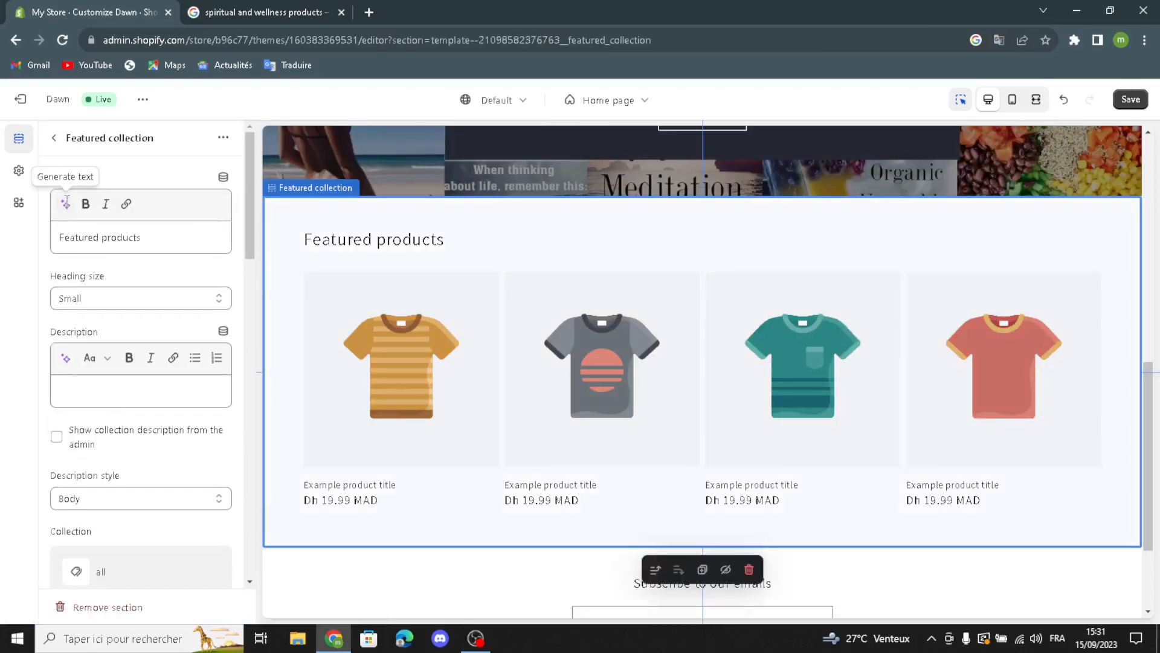
click(66, 203)
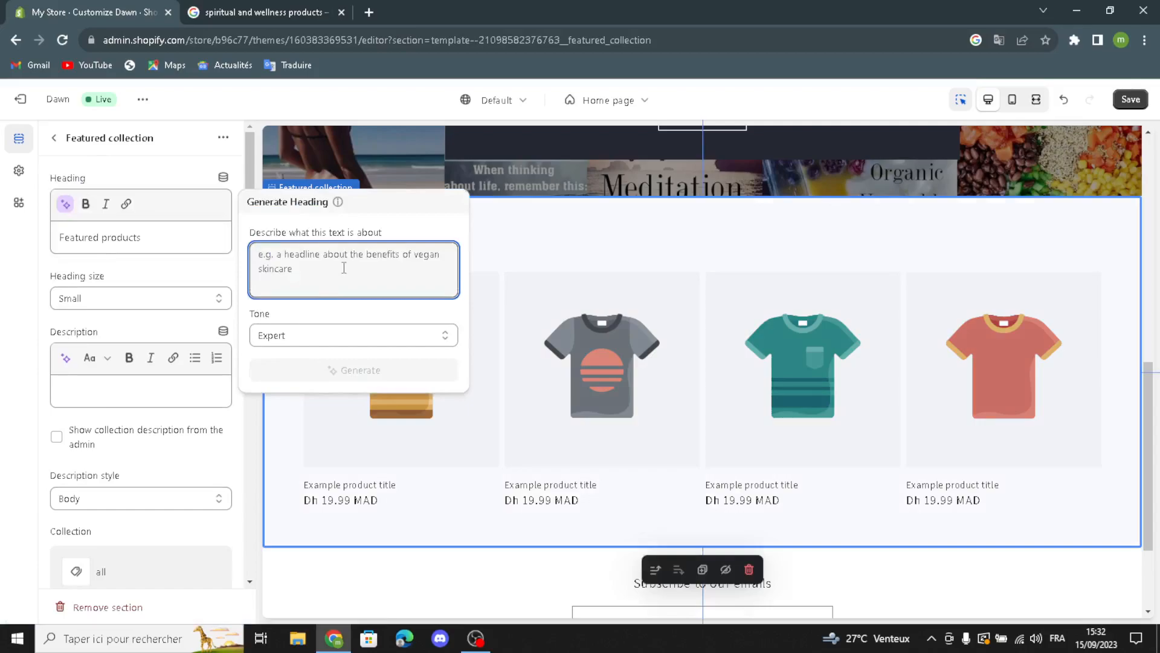
text(spiritual and wellness )
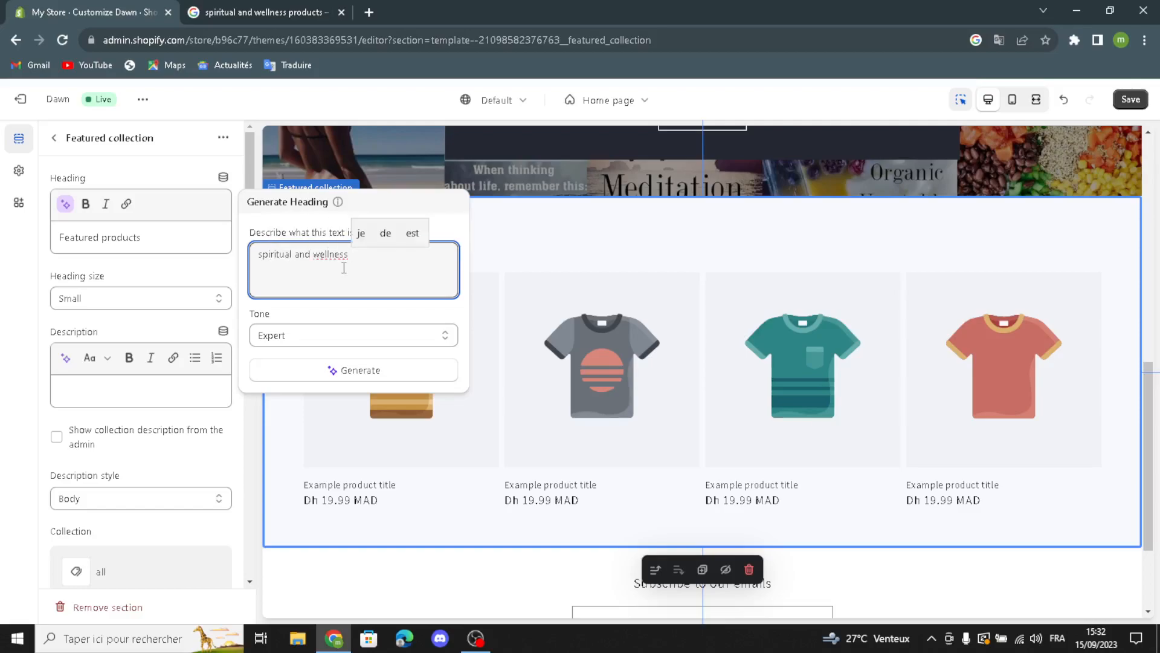
text(products)
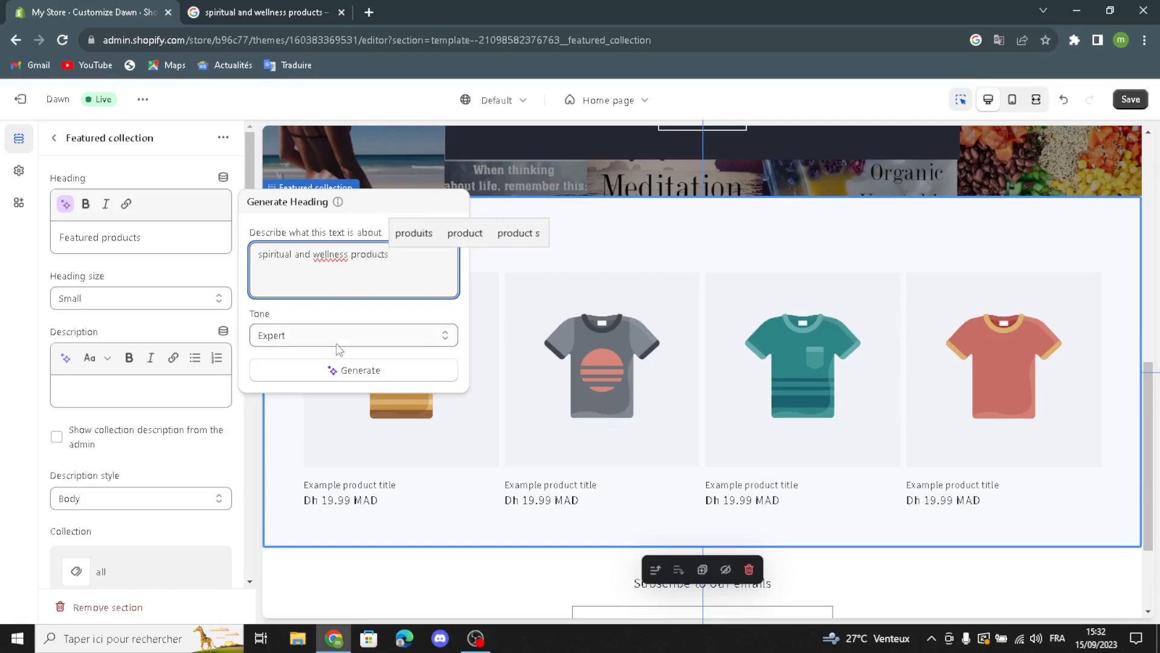
click(346, 375)
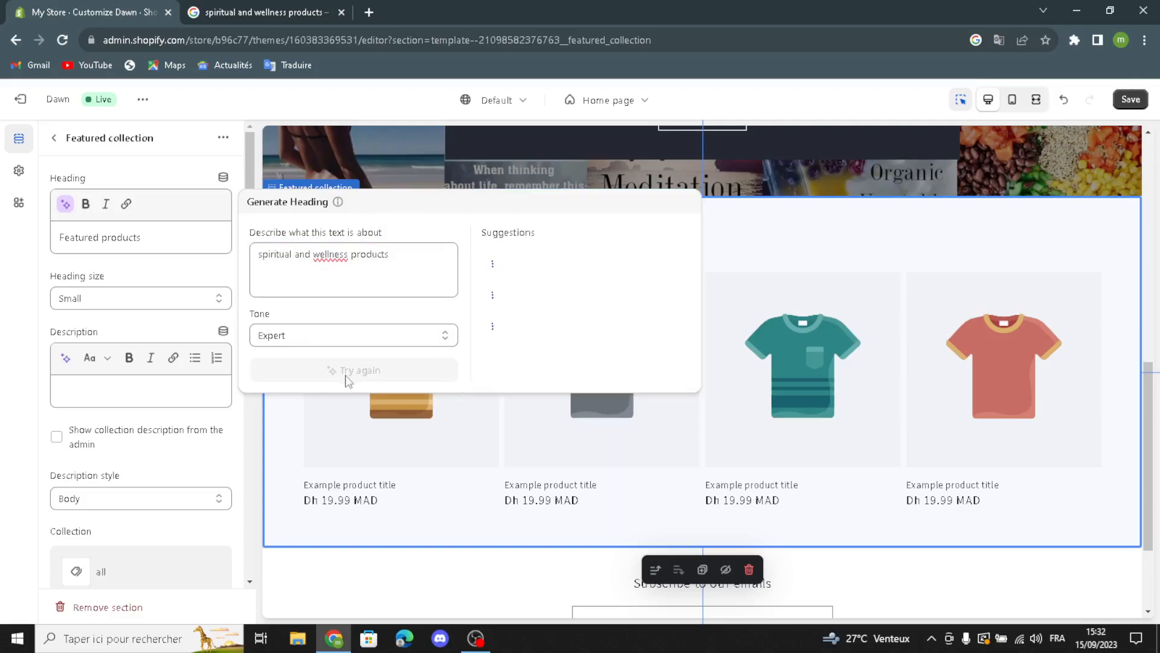
click(513, 277)
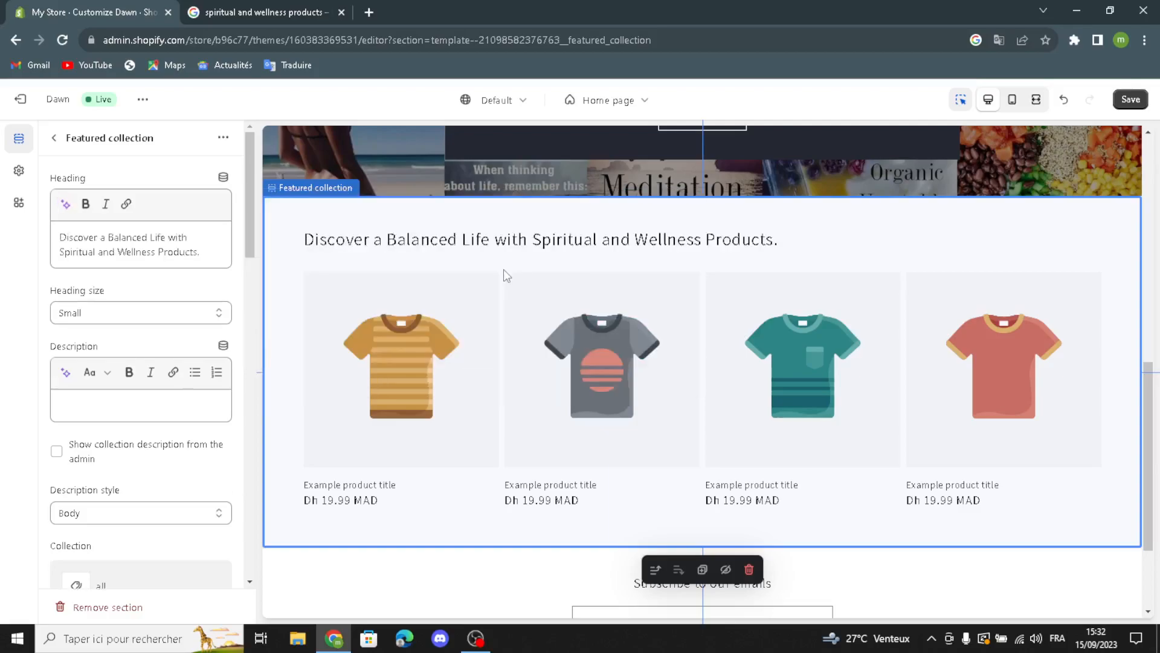
click(129, 314)
click(128, 313)
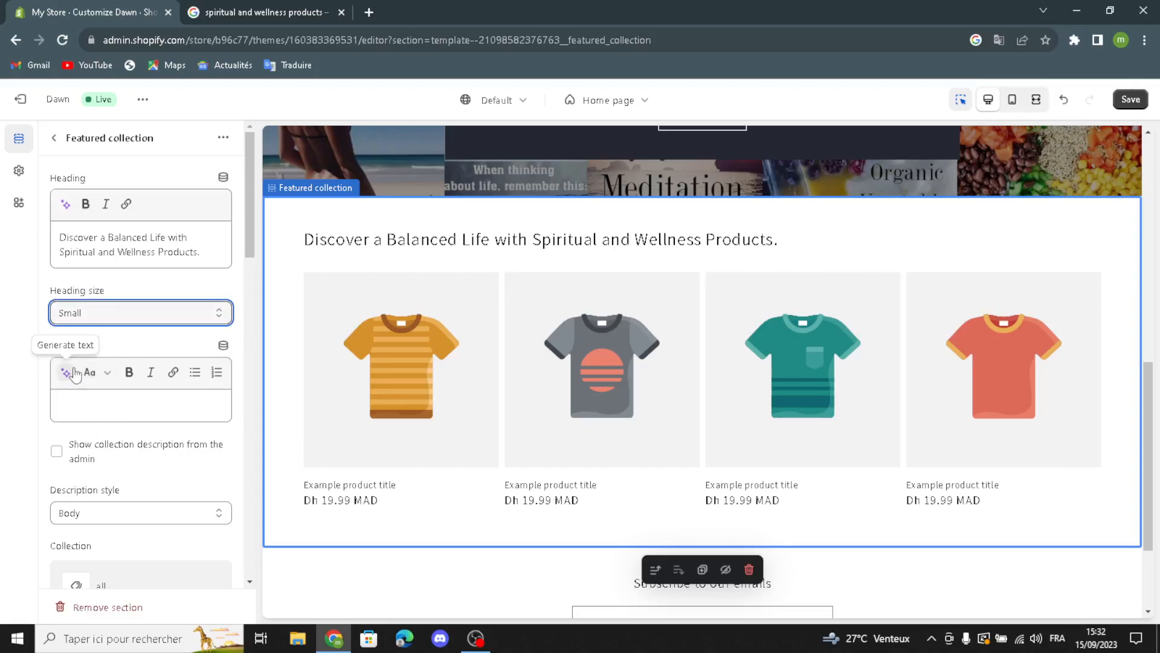
Step: Show the collection description from the admin in the Featured collection section and make its products full width
click(56, 452)
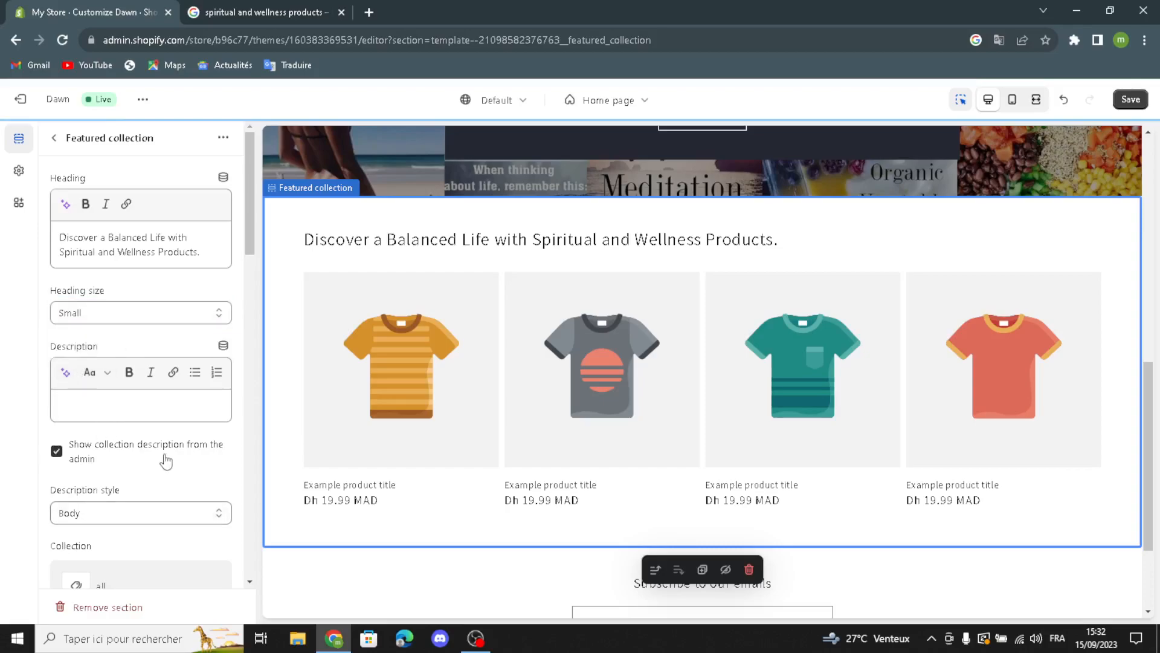
scroll(79, 532, down, 2)
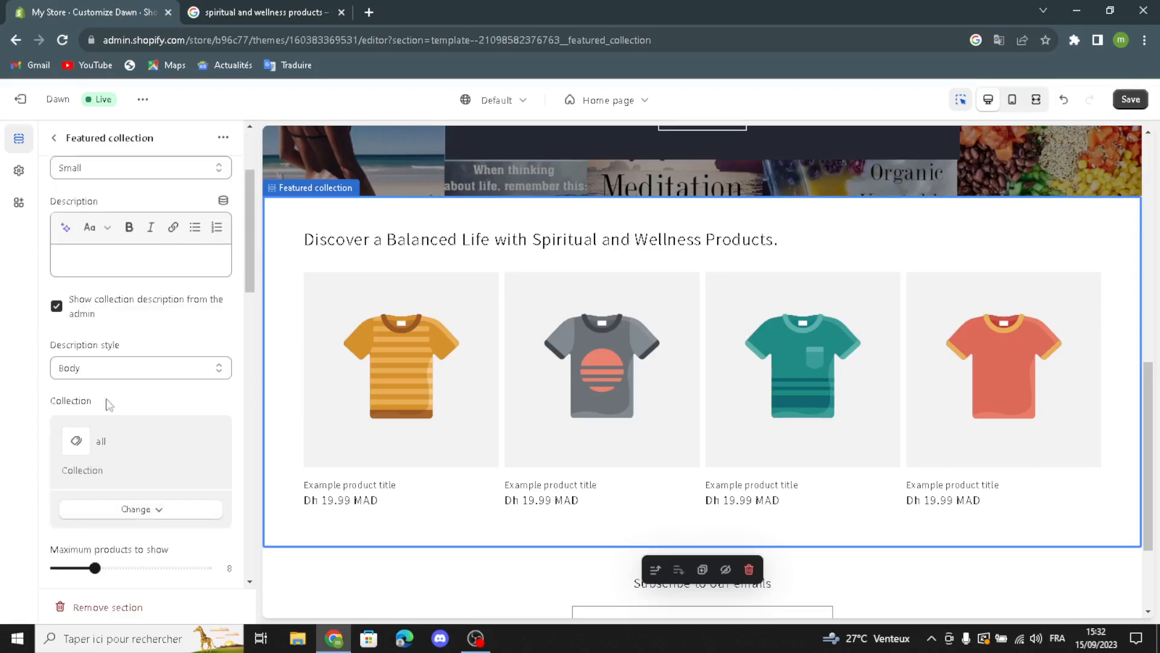
scroll(79, 491, down, 3)
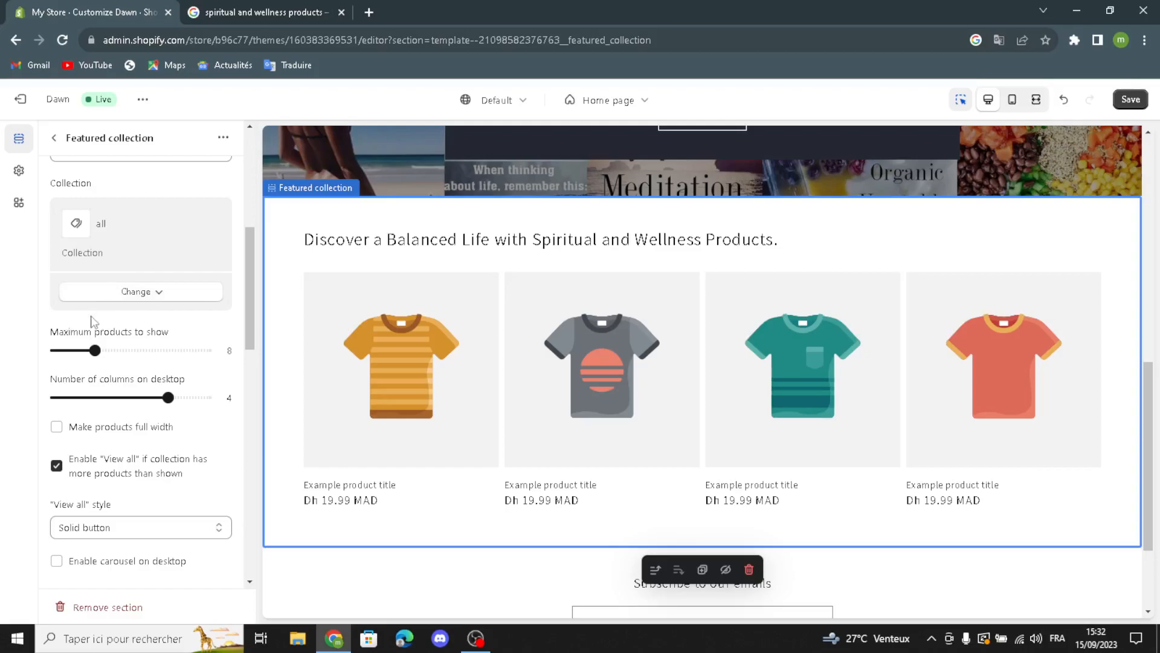
click(57, 427)
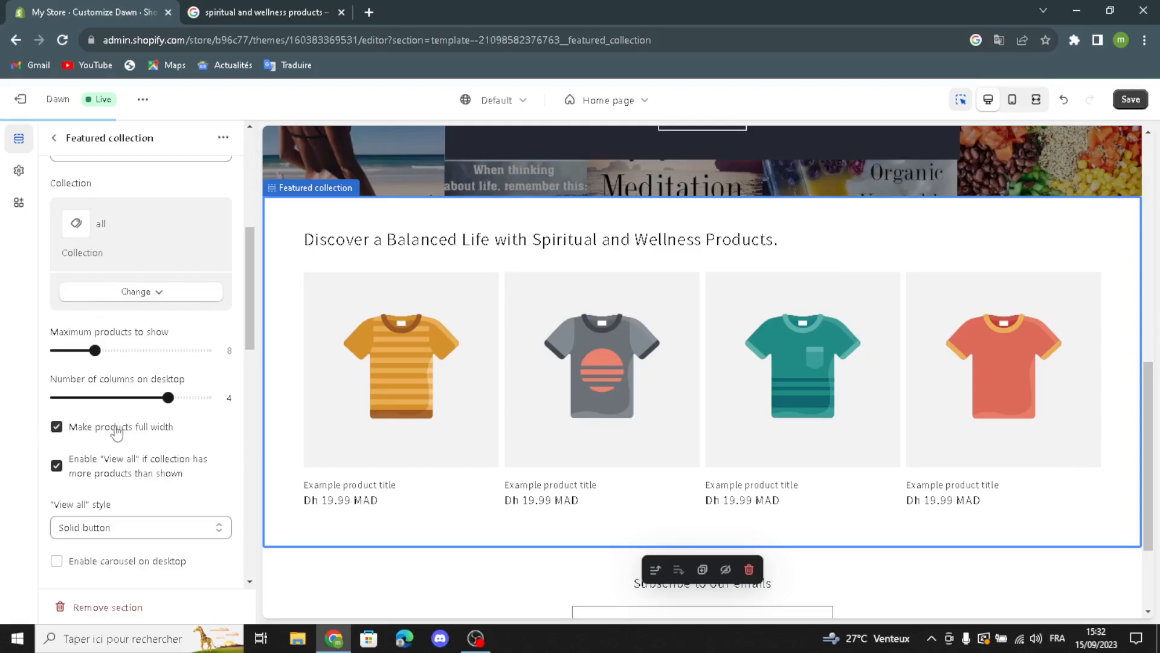
scroll(121, 471, down, 1)
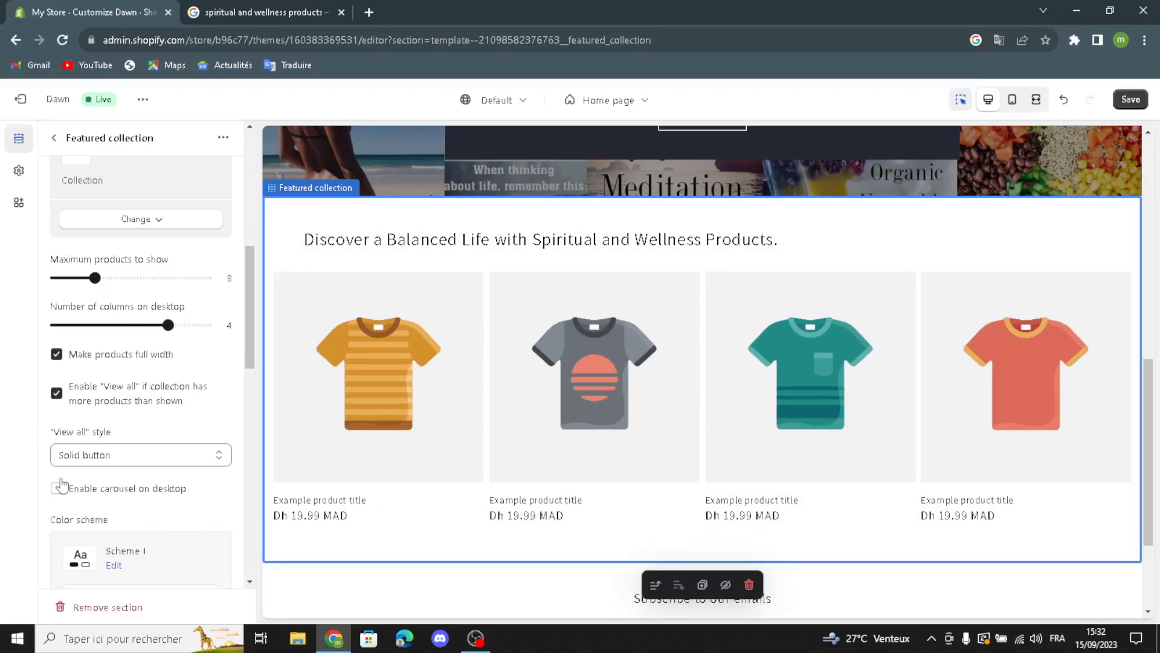
Step: Enable the desktop carousel, vendor display and quick add button in the Featured collection section
click(56, 488)
scroll(136, 544, down, 4)
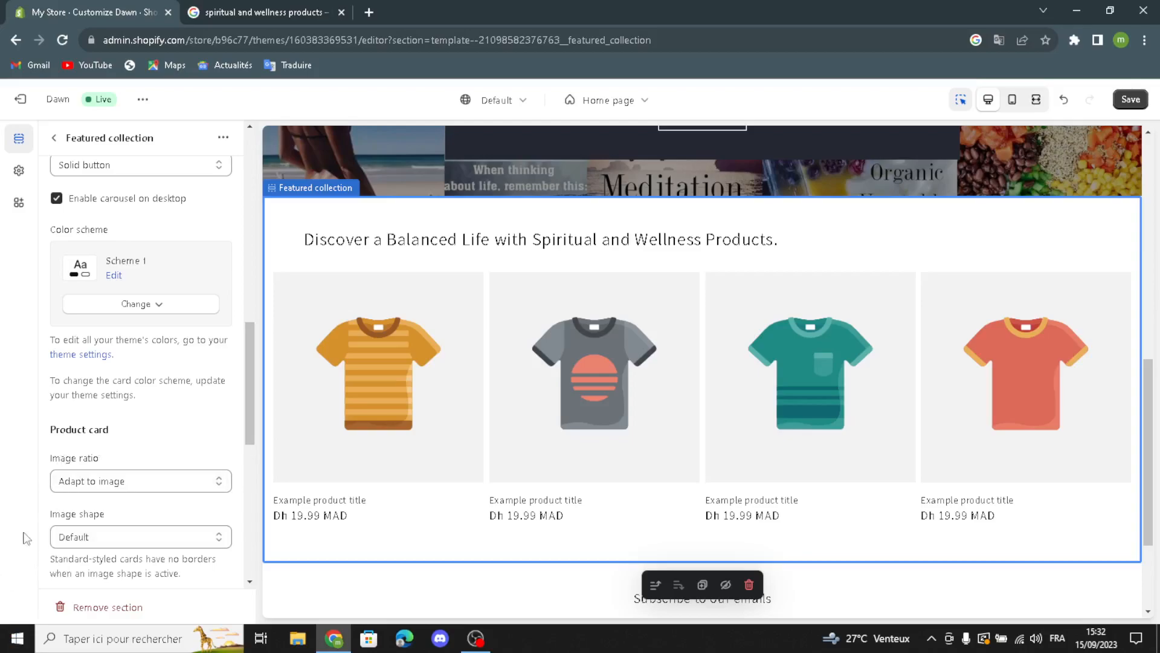
scroll(84, 550, down, 3)
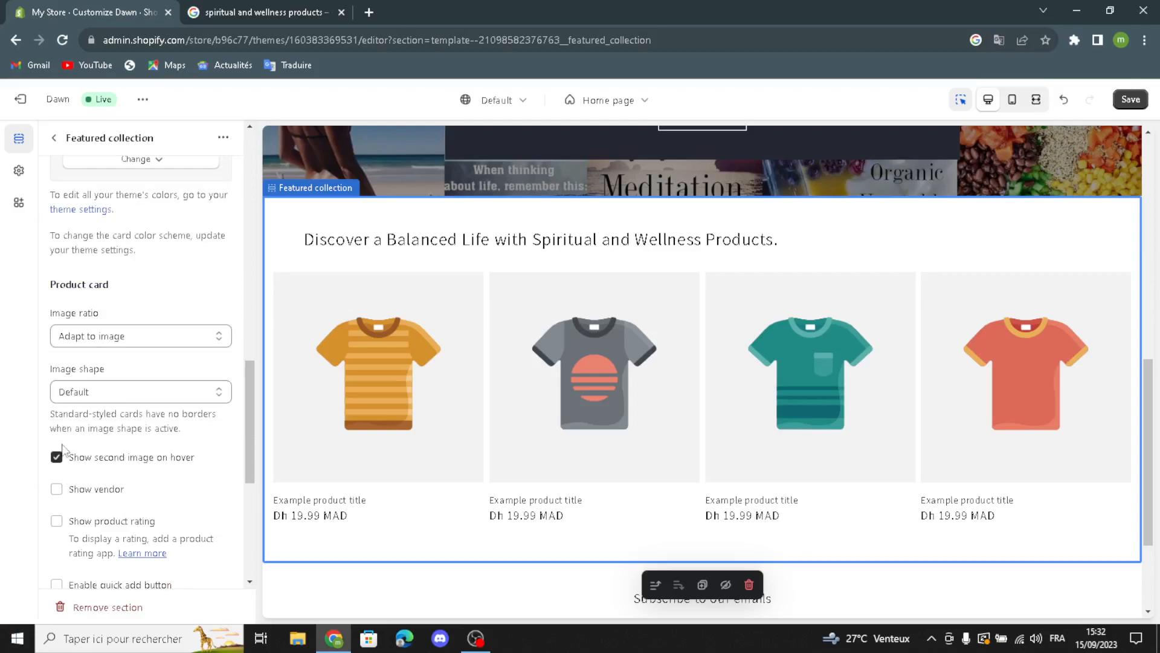
click(57, 491)
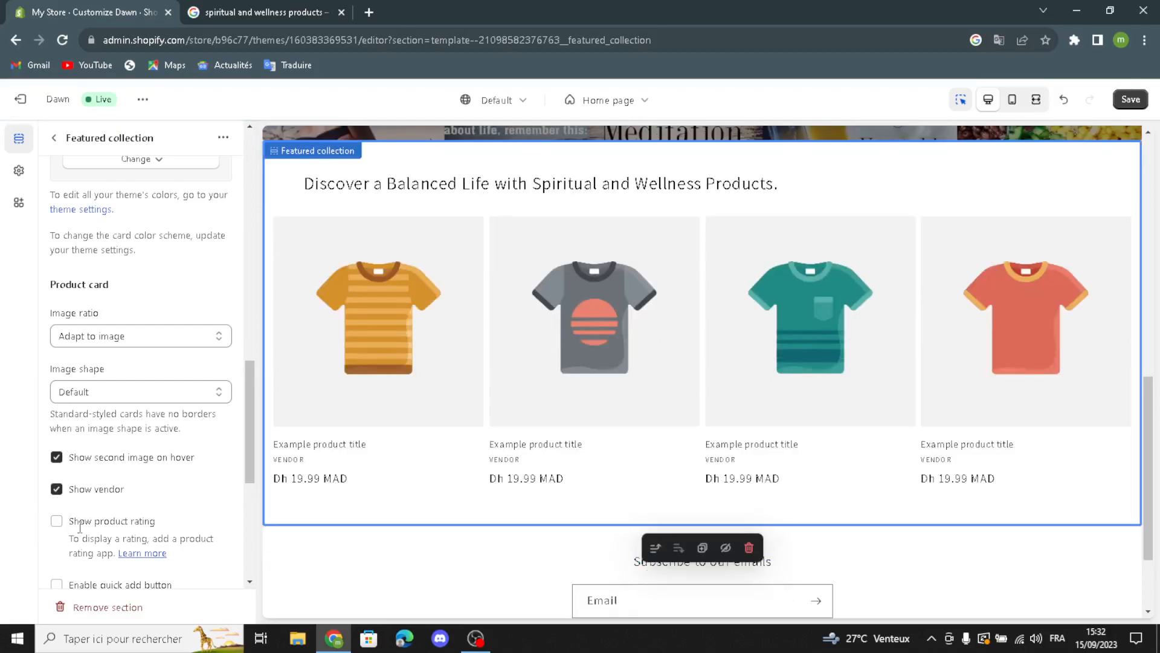
scroll(63, 522, down, 3)
click(56, 441)
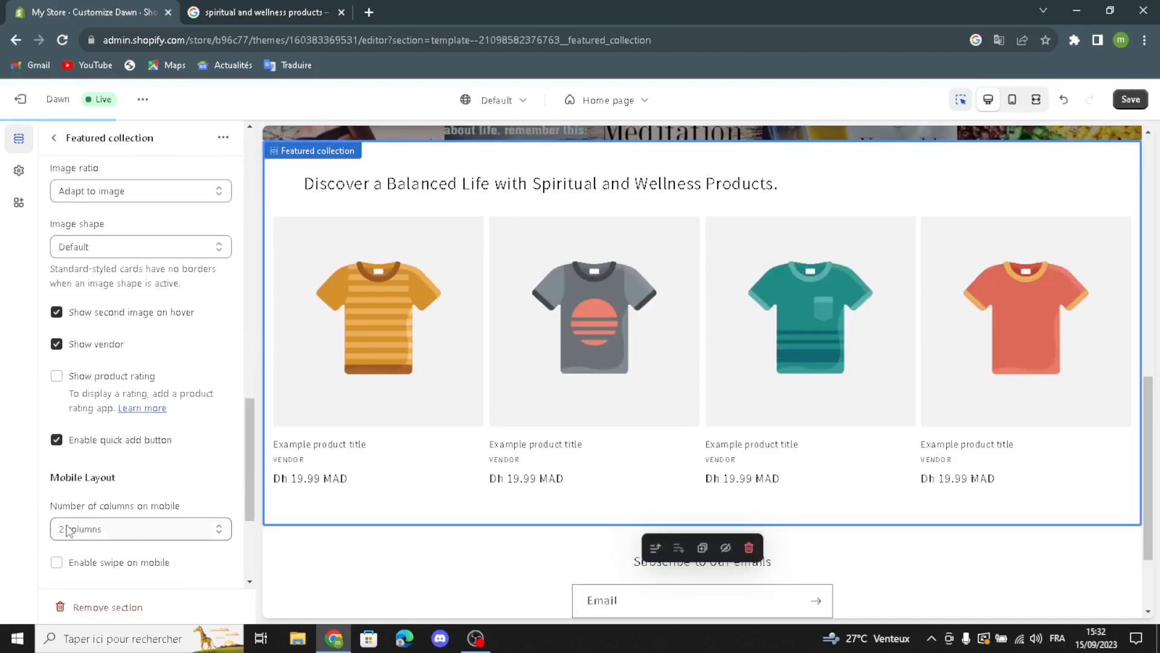
Step: Enable swipe on mobile for the Featured collection and return to the home page's section list
scroll(63, 519, down, 3)
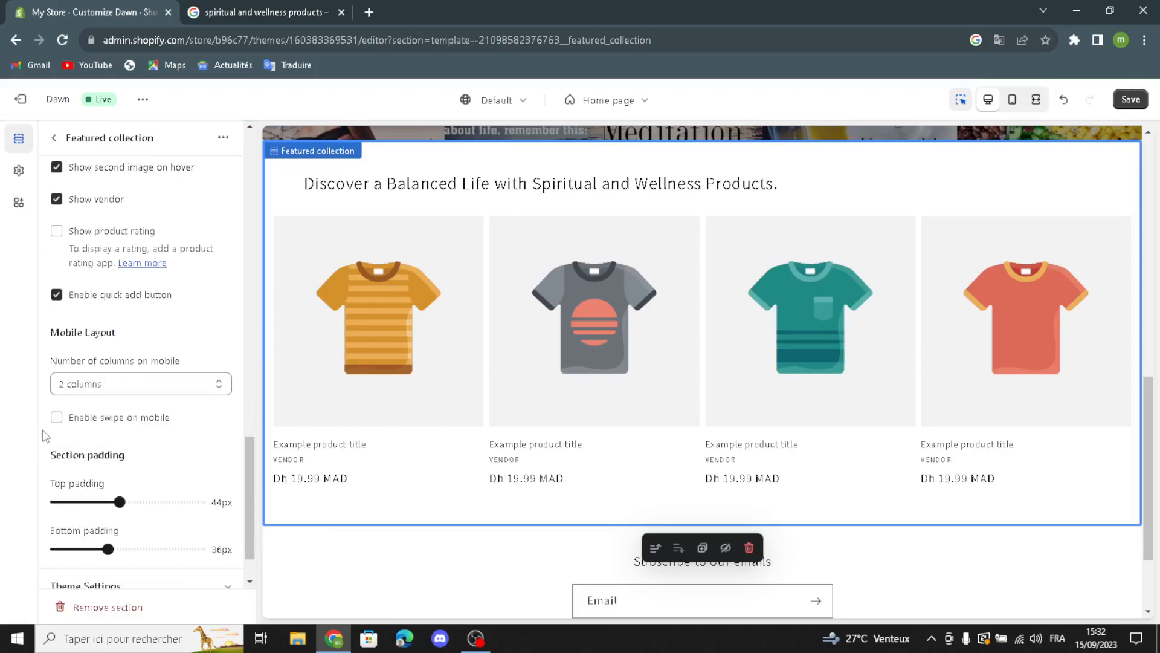
click(55, 419)
scroll(97, 503, down, 2)
scroll(97, 504, up, 5)
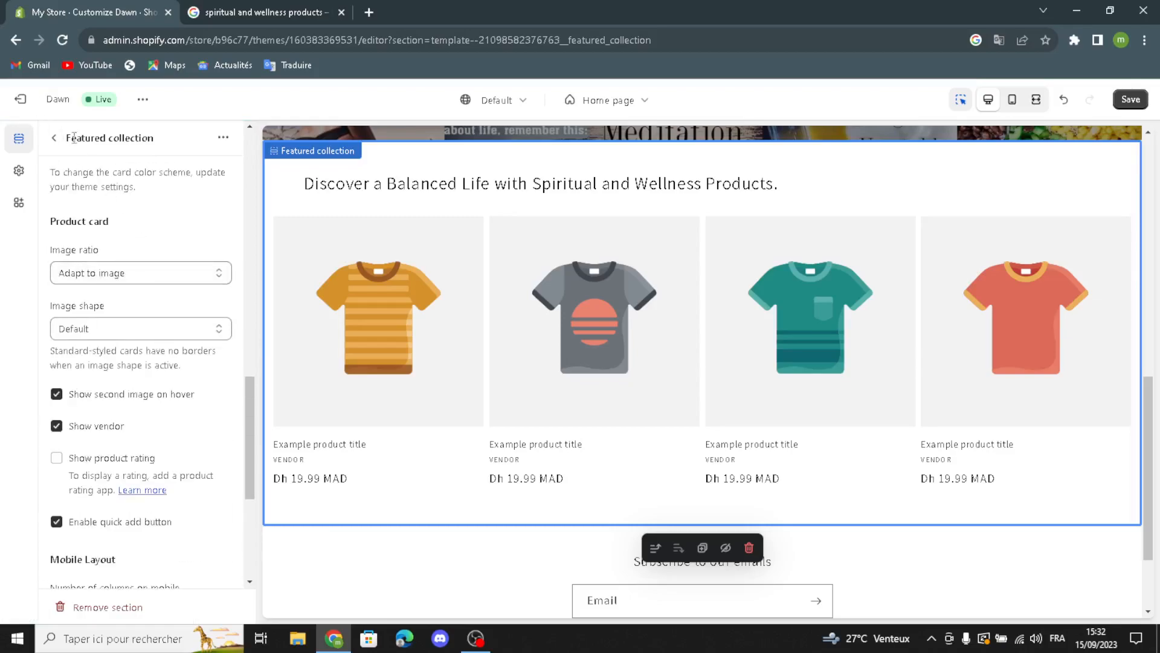
click(57, 140)
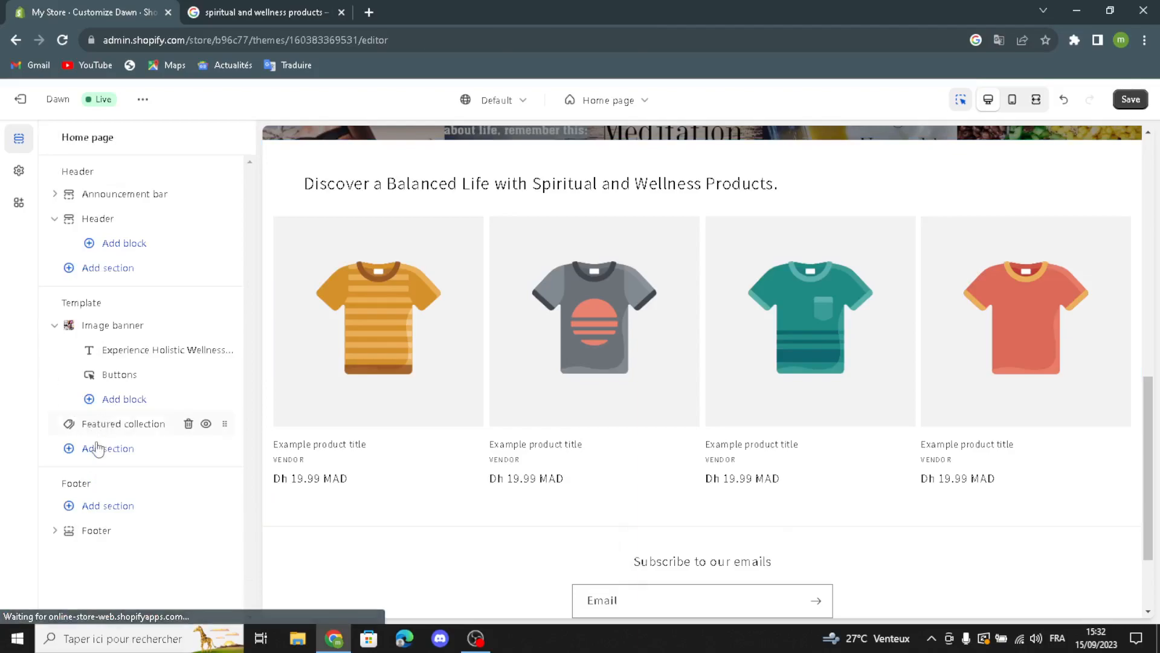
Step: Review the sections available to add to the template and the Footer section's email signup, Follow on Shop and social media settings
click(96, 448)
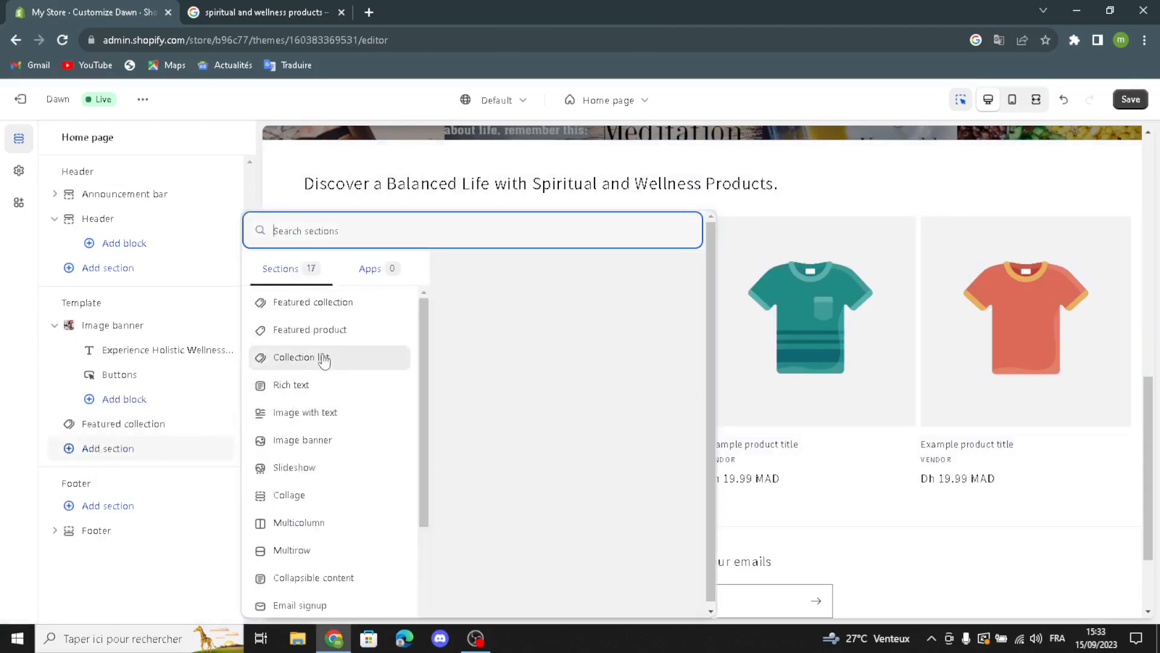
click(6, 462)
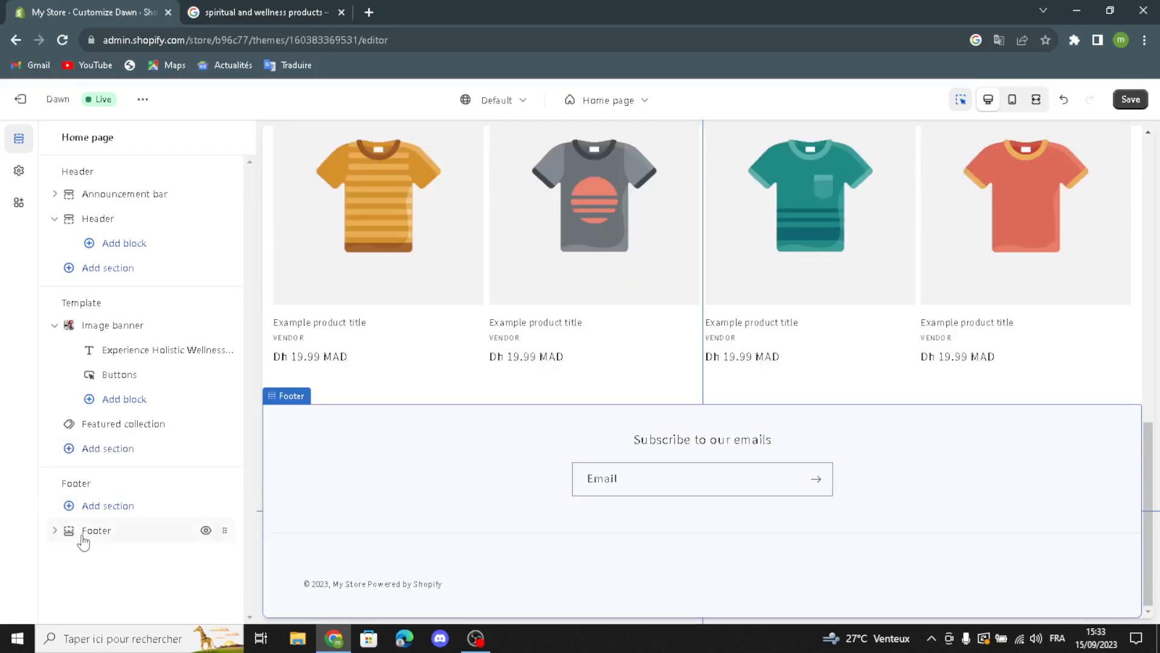
click(83, 532)
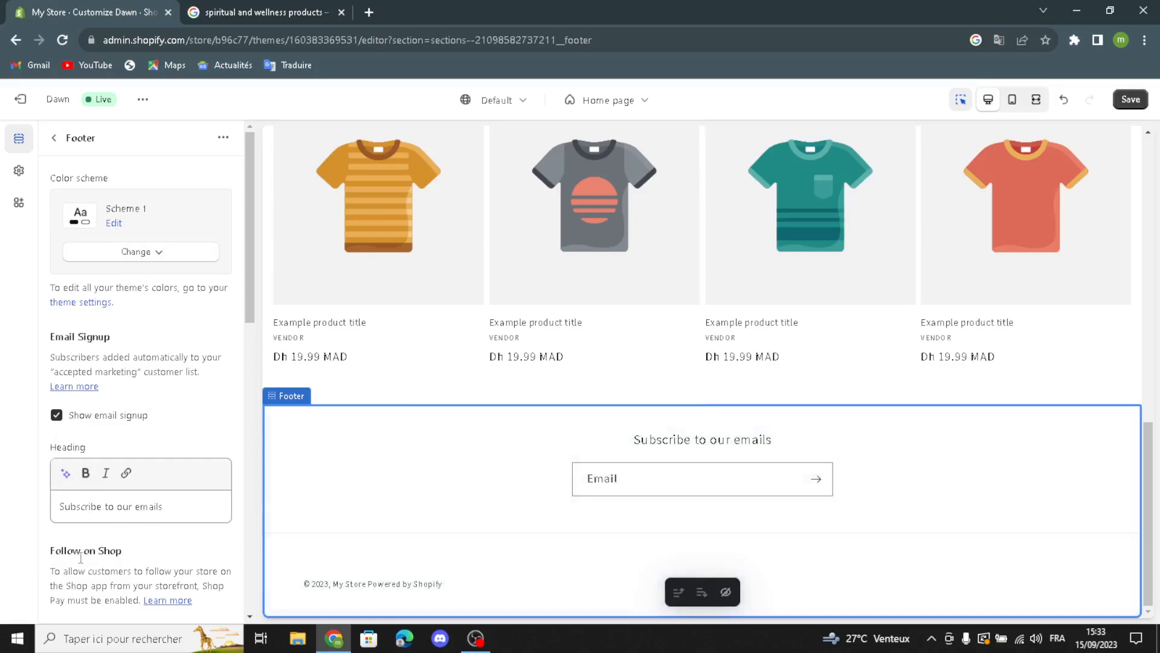
scroll(82, 544, down, 1)
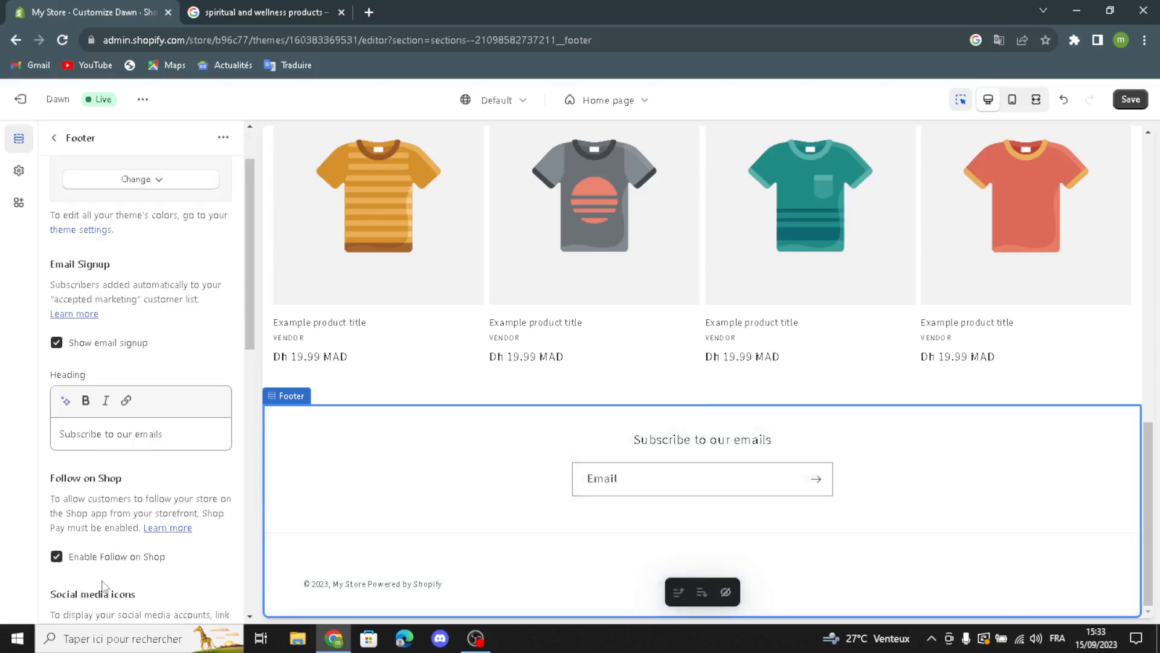
scroll(102, 585, down, 1)
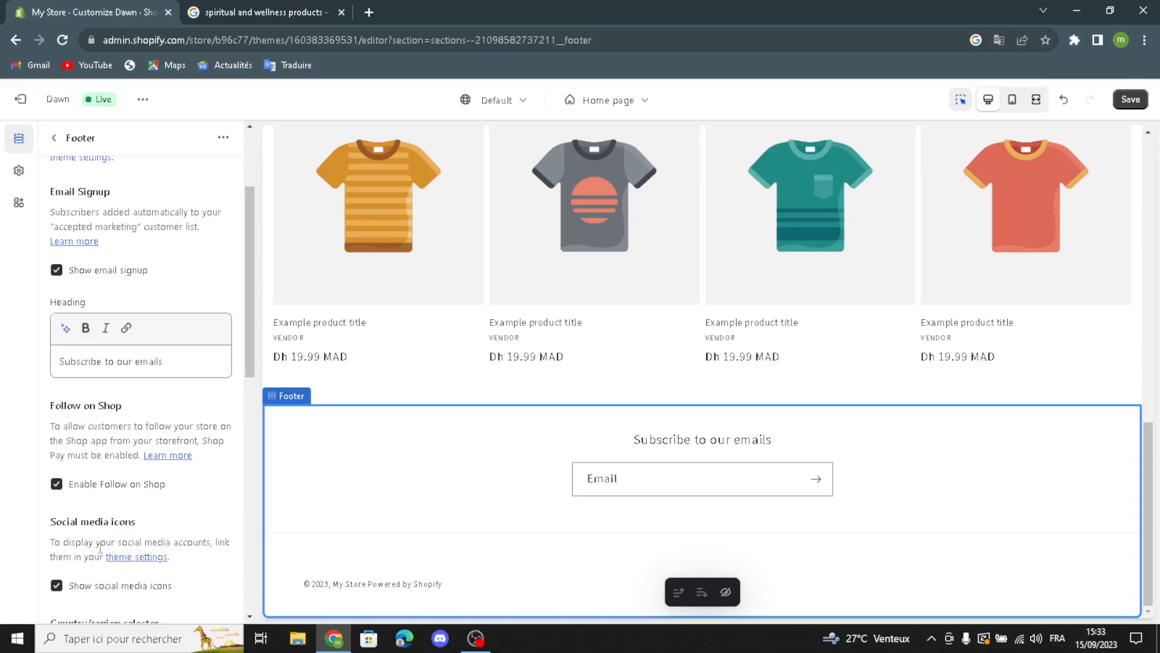
scroll(102, 556, up, 2)
scroll(771, 417, up, 15)
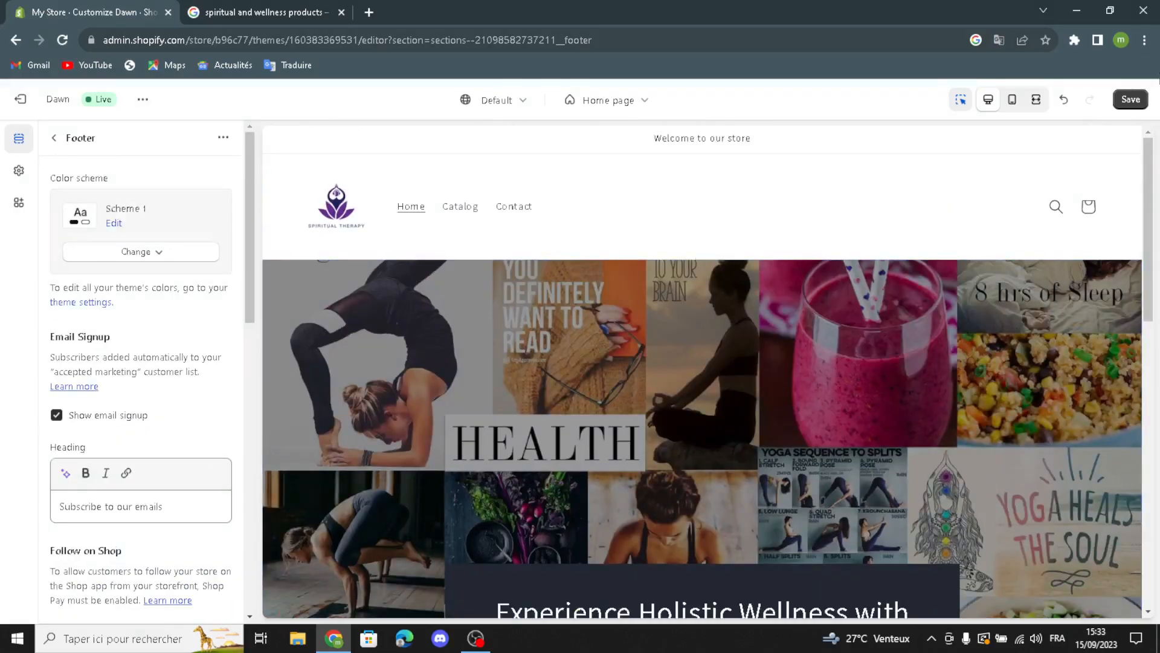
Step: Save the theme changes and exit the theme editor to the store admin
click(1124, 107)
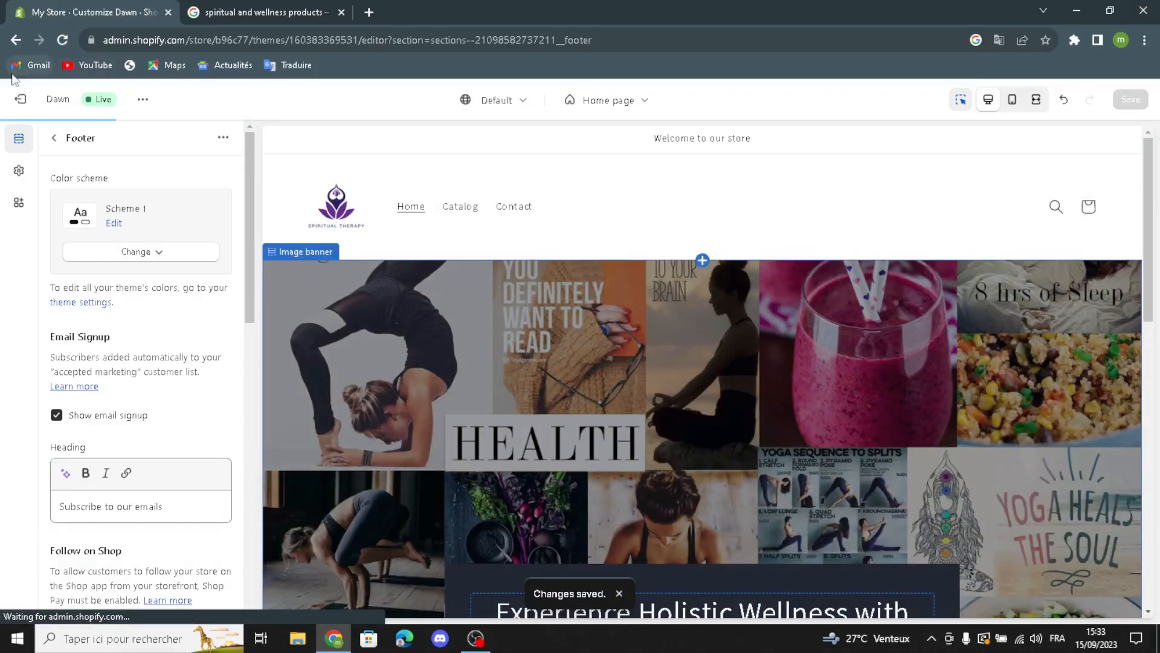
click(20, 99)
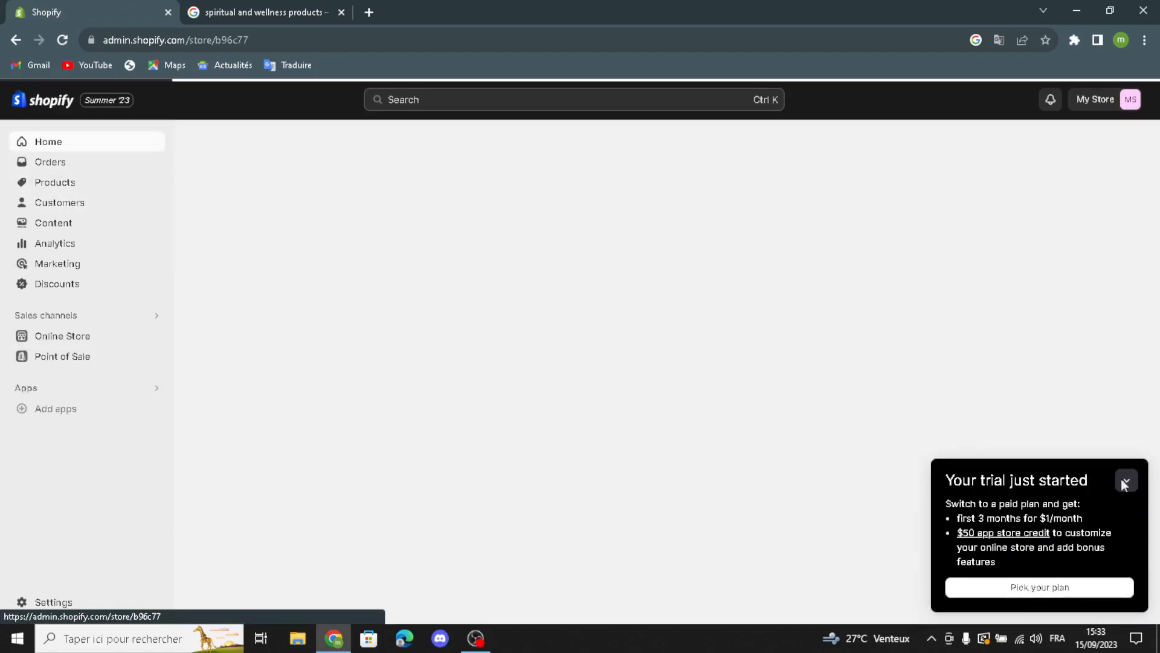
Step: Collapse the trial notice and mark the setup guide's "Add your first product" task as complete
click(1126, 481)
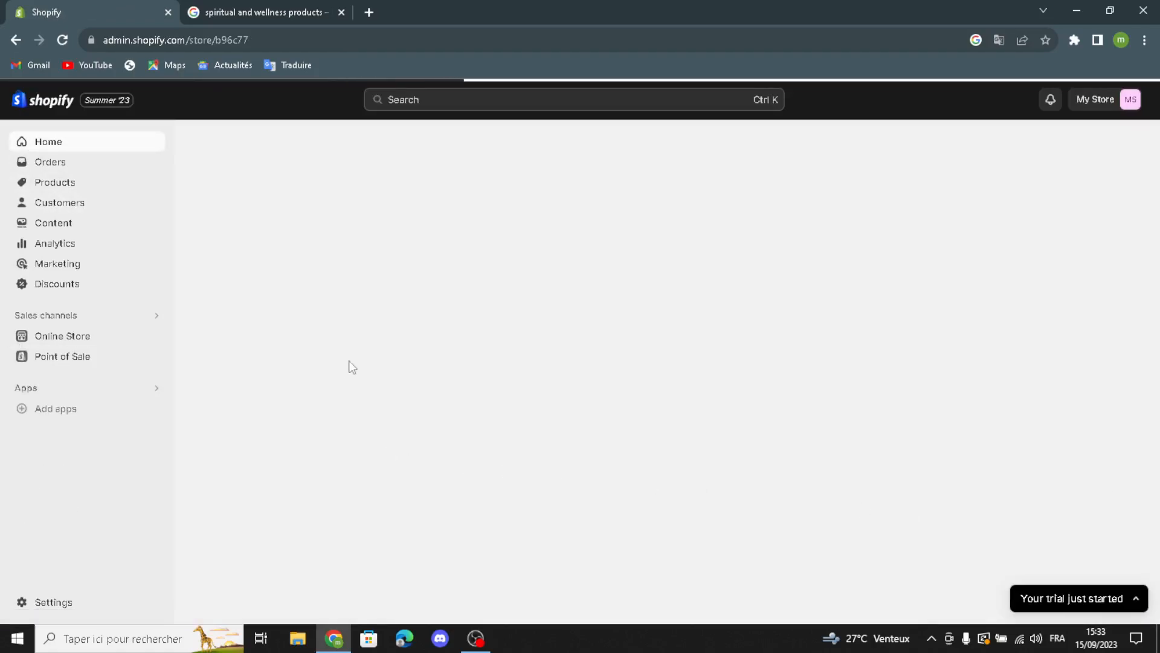
click(392, 344)
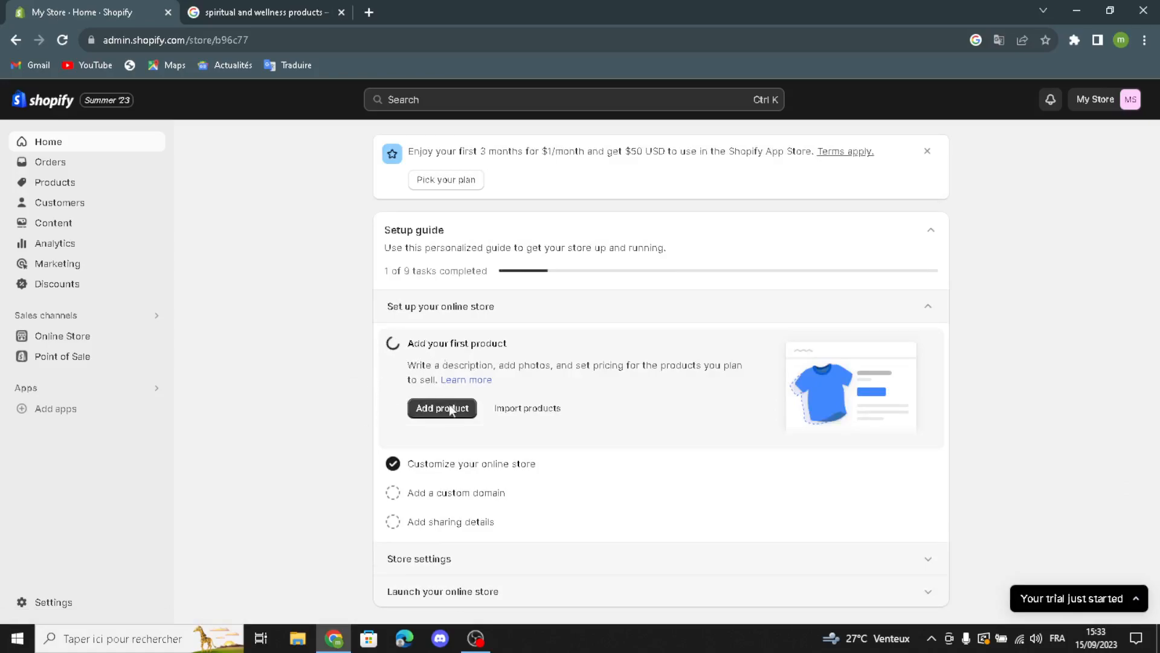
Step: Open the setup guide's task for naming the store, set the store name to ZenAura and save the store details
click(380, 560)
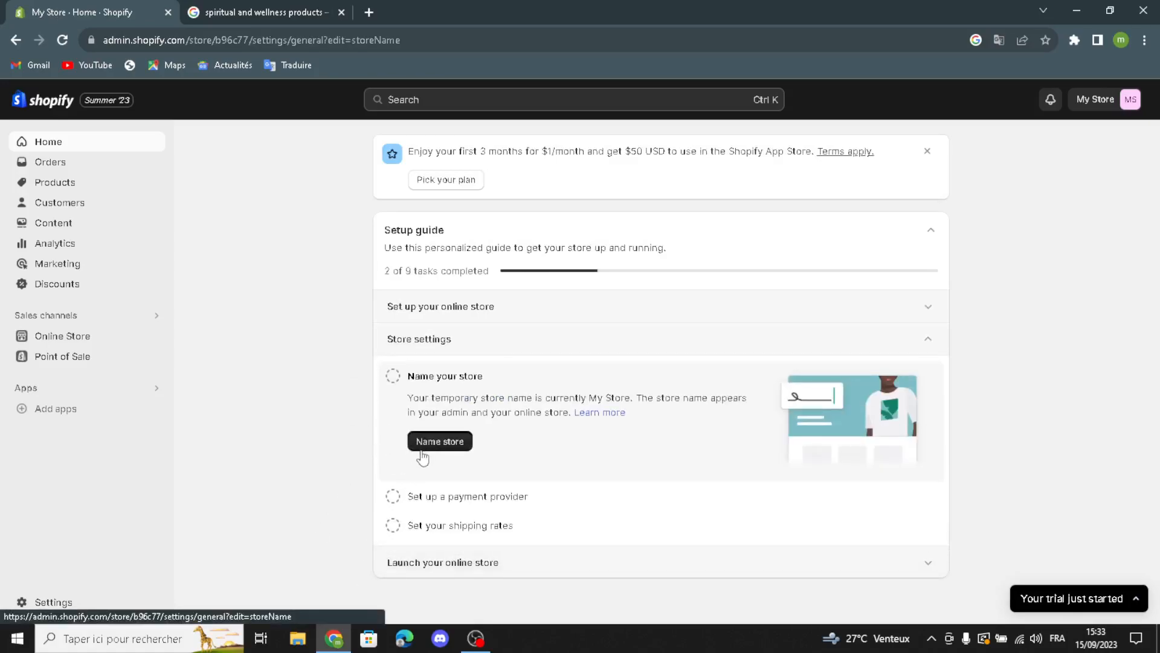
click(428, 446)
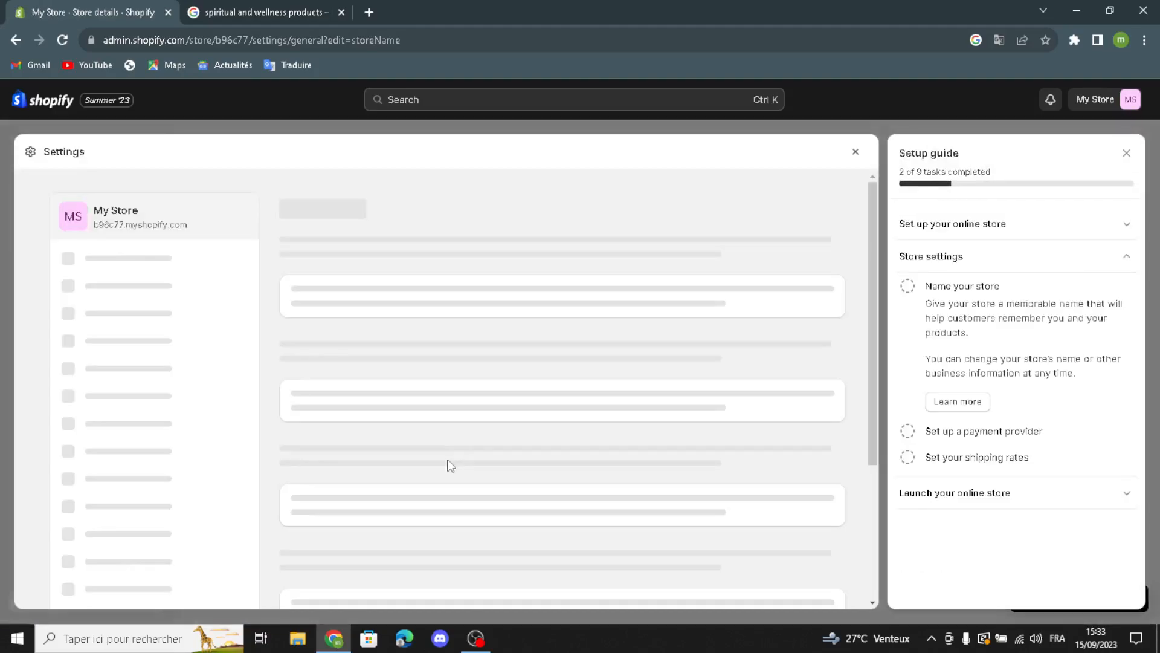
drag(371, 322, 273, 325)
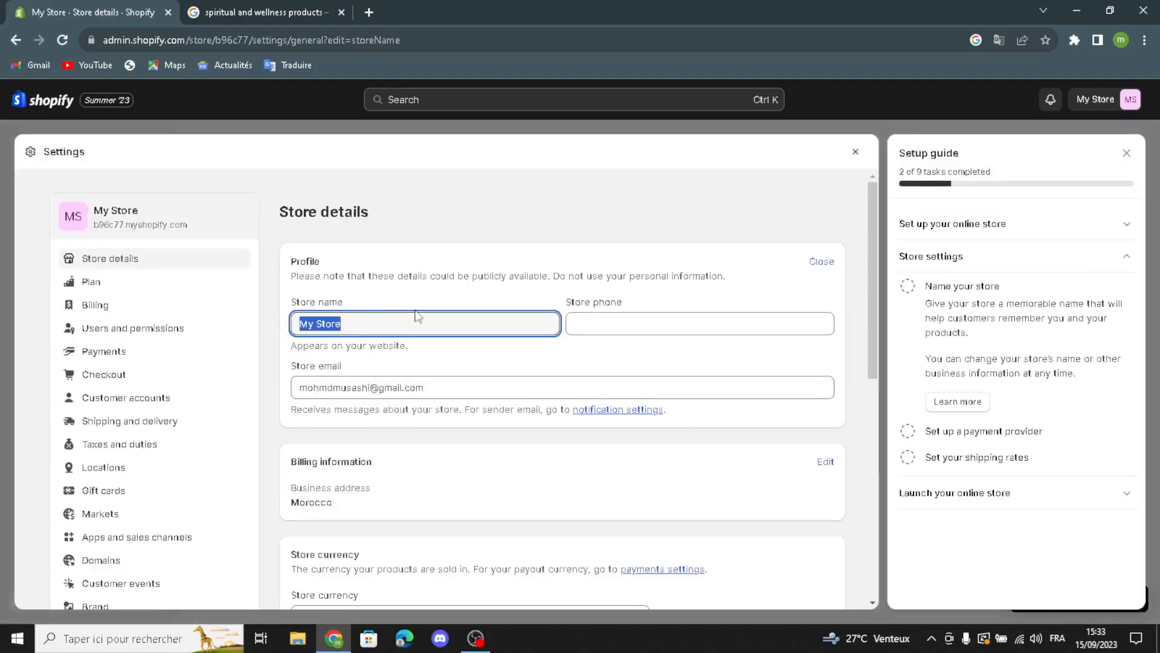
text(ZenAura)
click(617, 324)
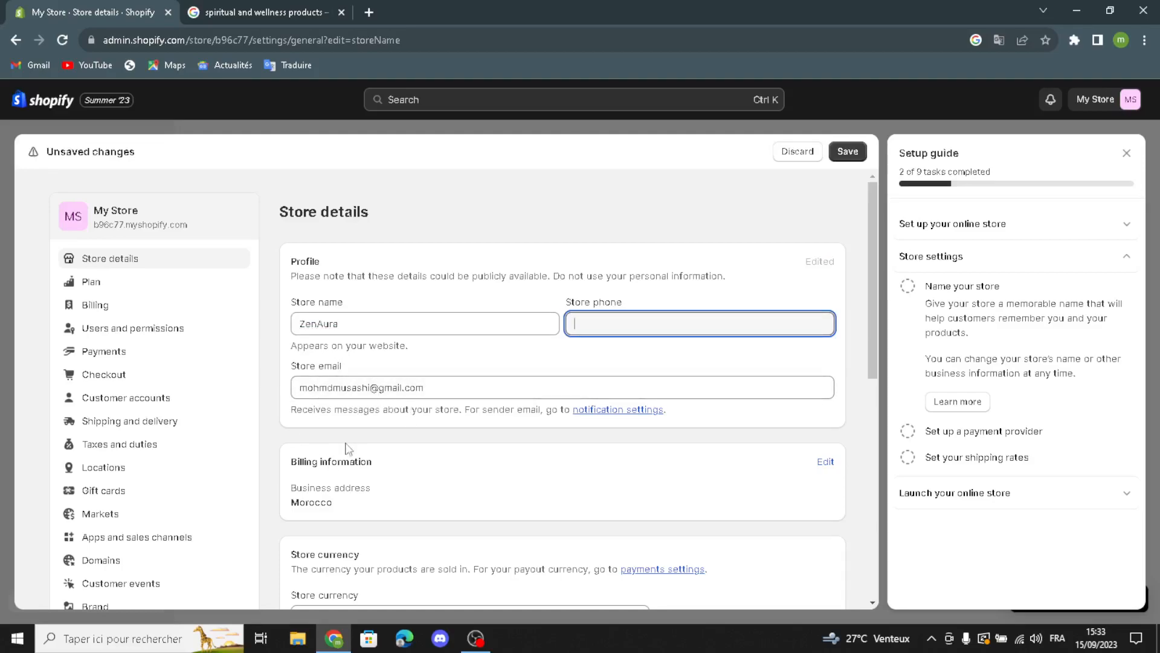
click(847, 152)
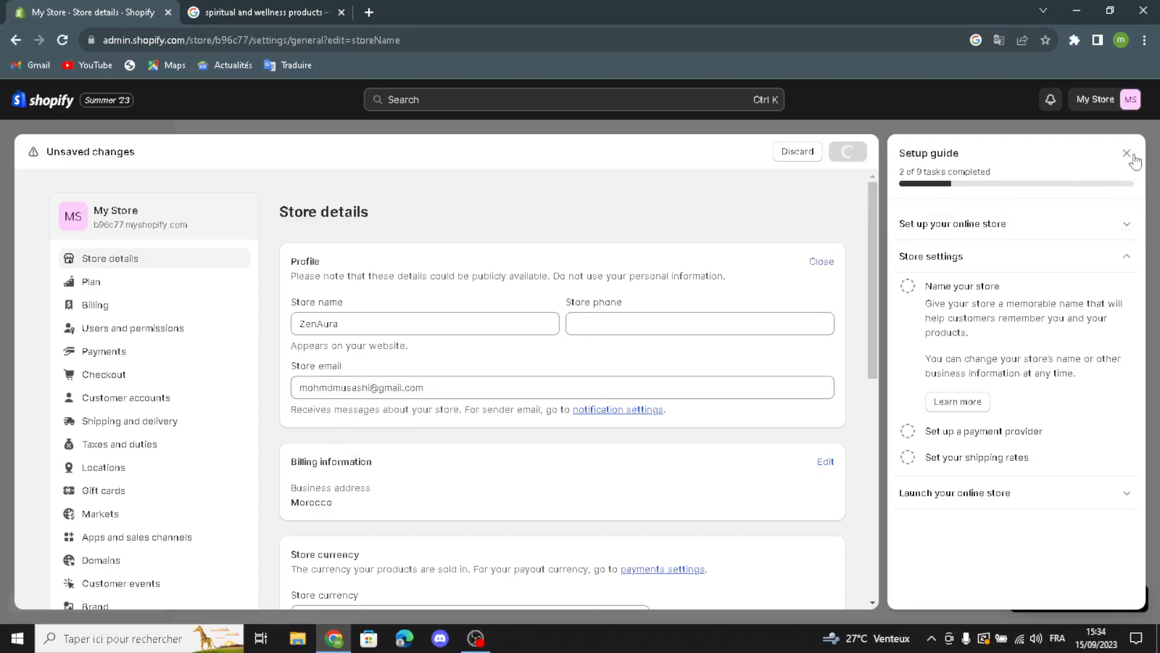
Step: Close the store settings and expand the Store settings tasks in the home page's setup guide
click(1127, 154)
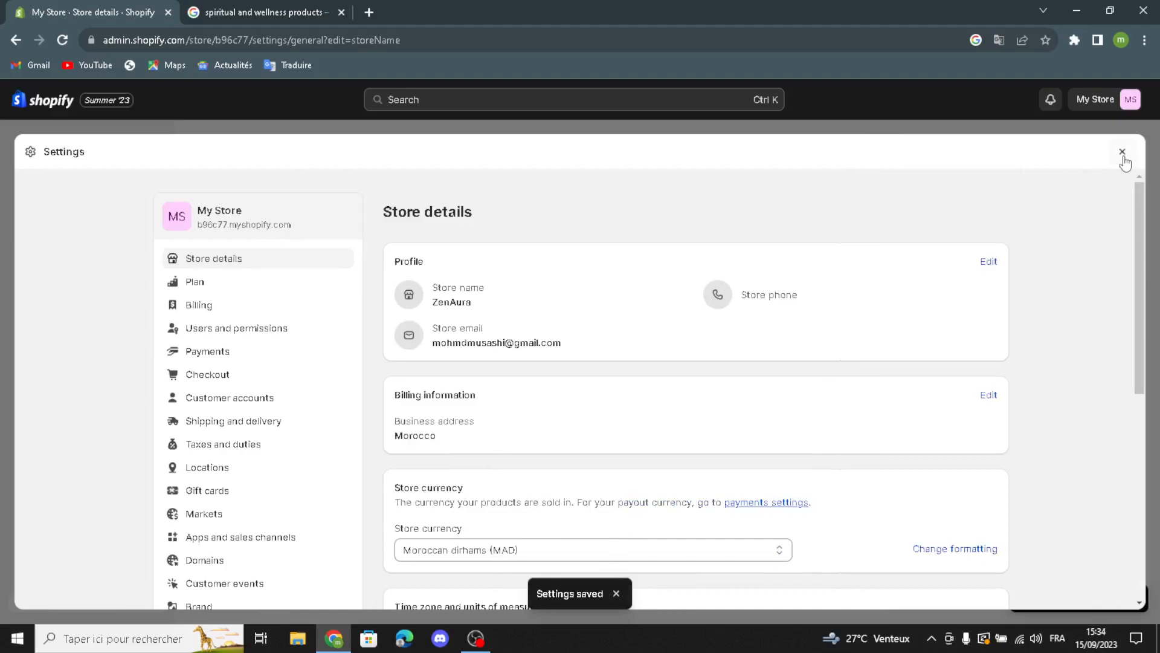
click(1123, 155)
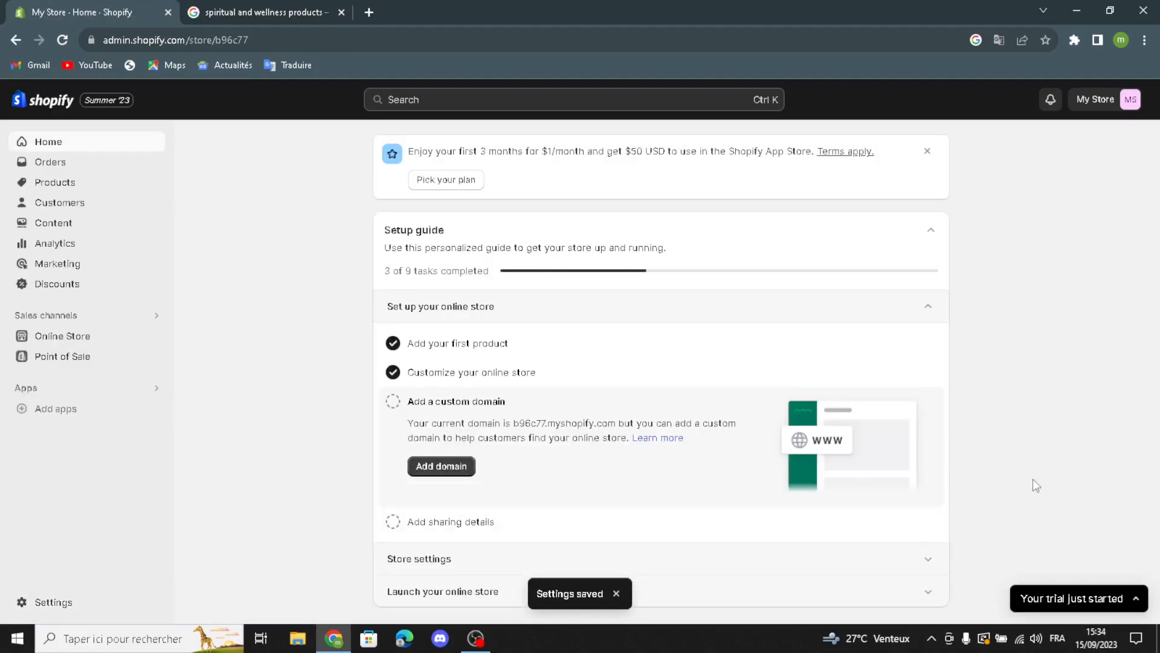
click(473, 556)
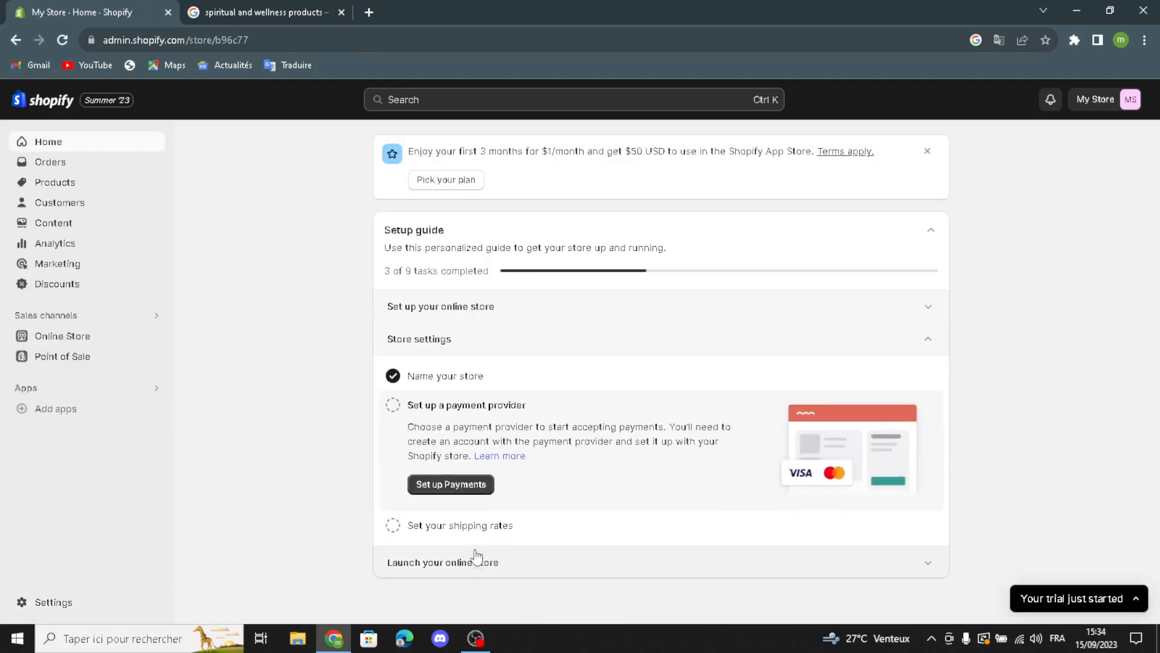